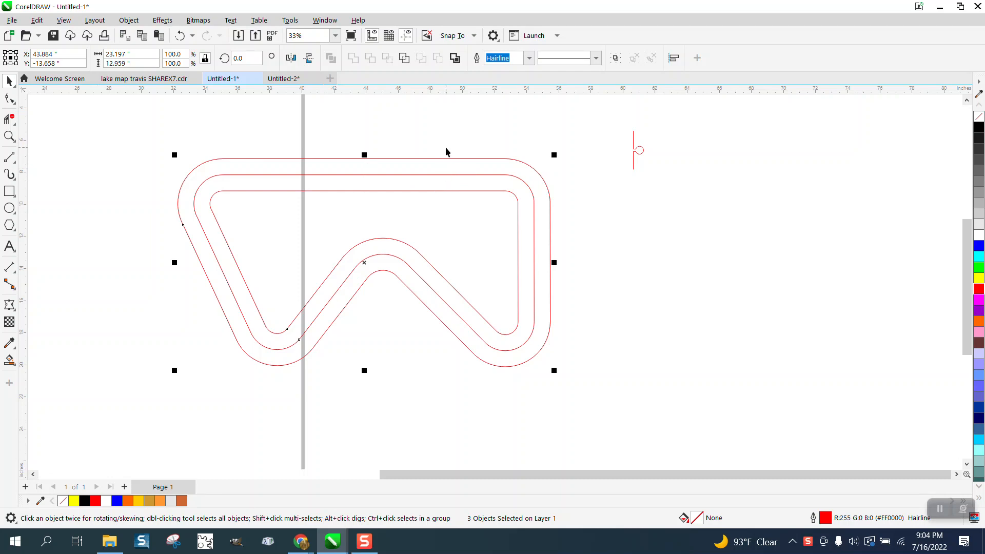
Step: Break all three nested track outlines apart with Break Apart
{"action": "left_click", "coordinate": [446, 152]}
{"action": "left_click_drag", "start_coordinate": [185, 209], "coordinate": [591, 376]}
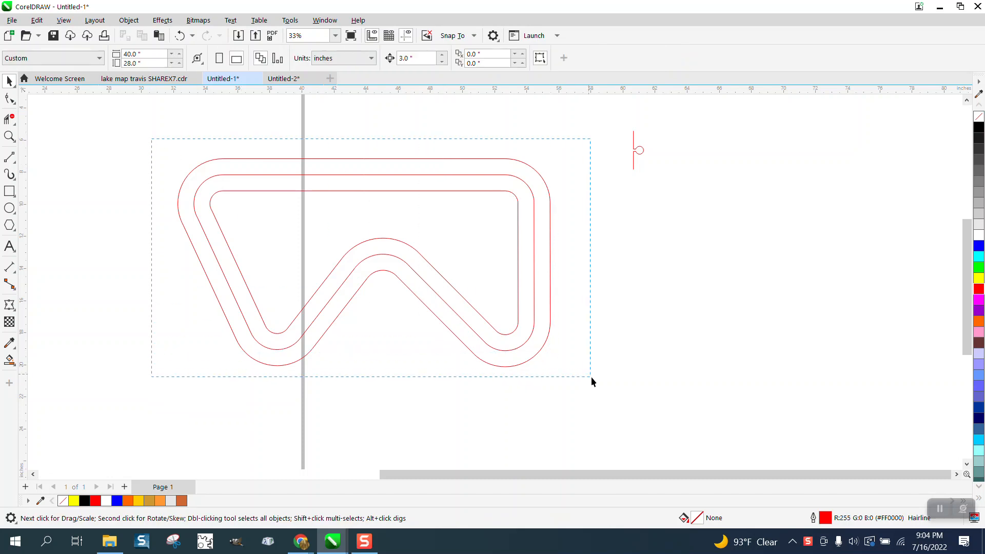
{"action": "left_click", "coordinate": [129, 20]}
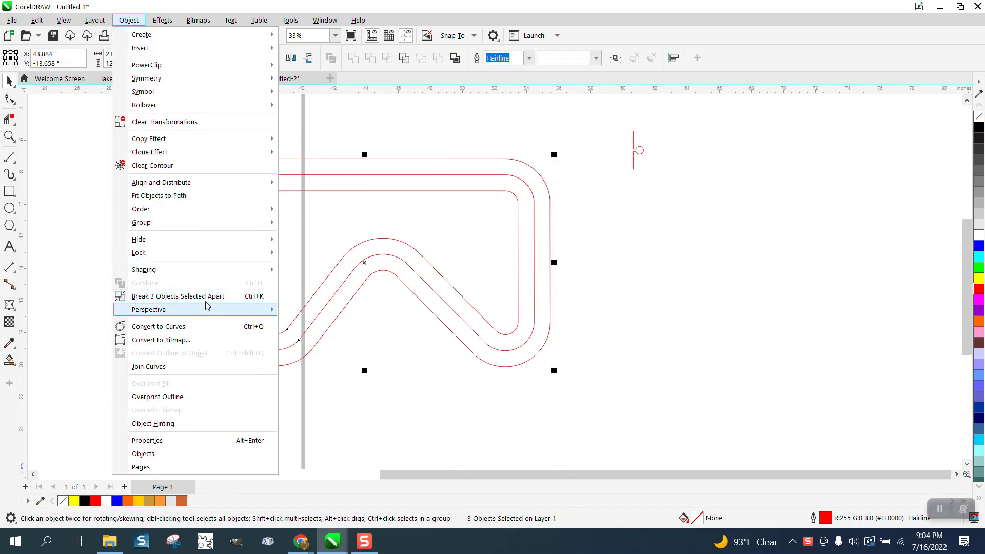
{"action": "left_click", "coordinate": [195, 294]}
{"action": "left_click", "coordinate": [250, 226]}
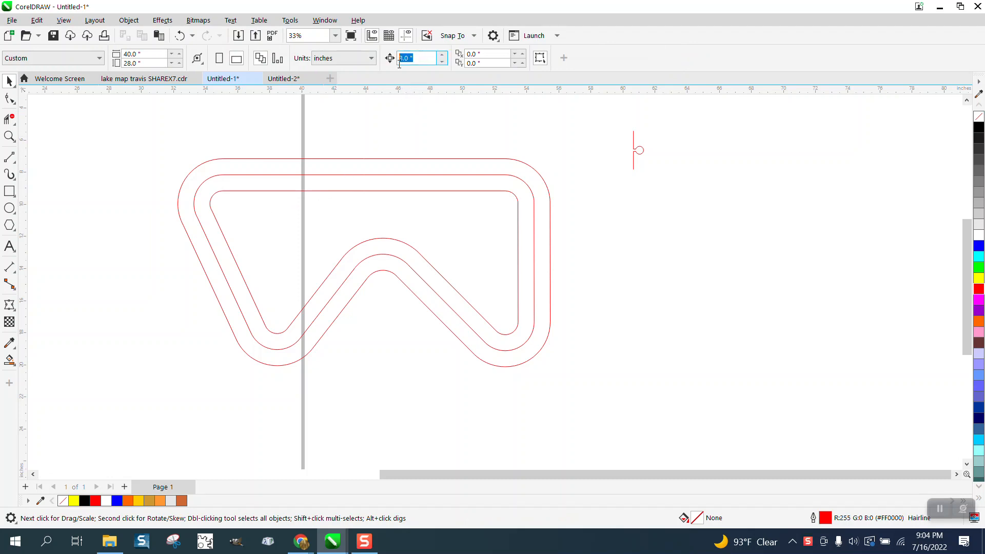
Step: Nudge the middle outline 25 inches to the right and place the puzzle connector just above the remaining outlines' upper edge
{"action": "left_click_drag", "start_coordinate": [600, 124], "coordinate": [516, 145]}
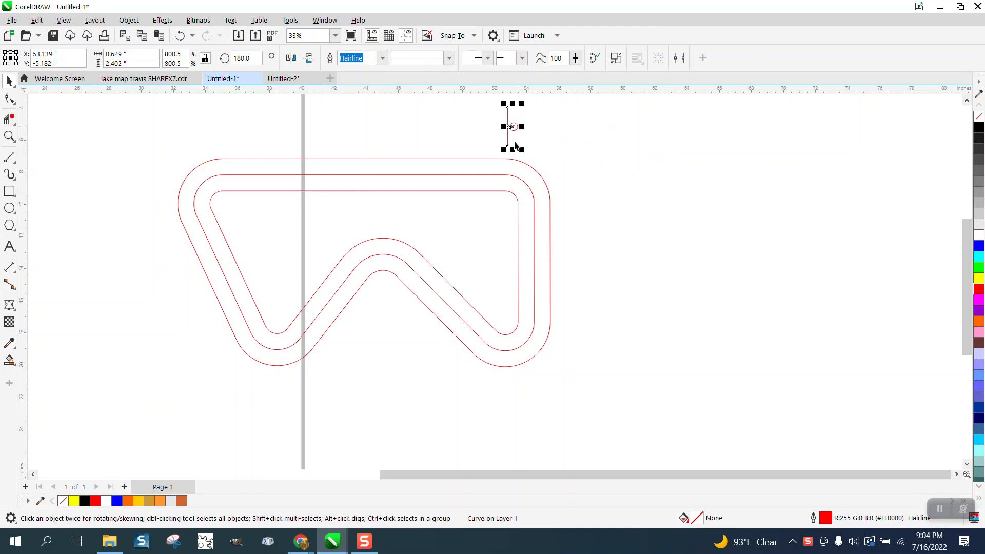
{"action": "left_click", "coordinate": [503, 178]}
{"action": "left_click", "coordinate": [503, 174]}
{"action": "key", "text": "Right"}
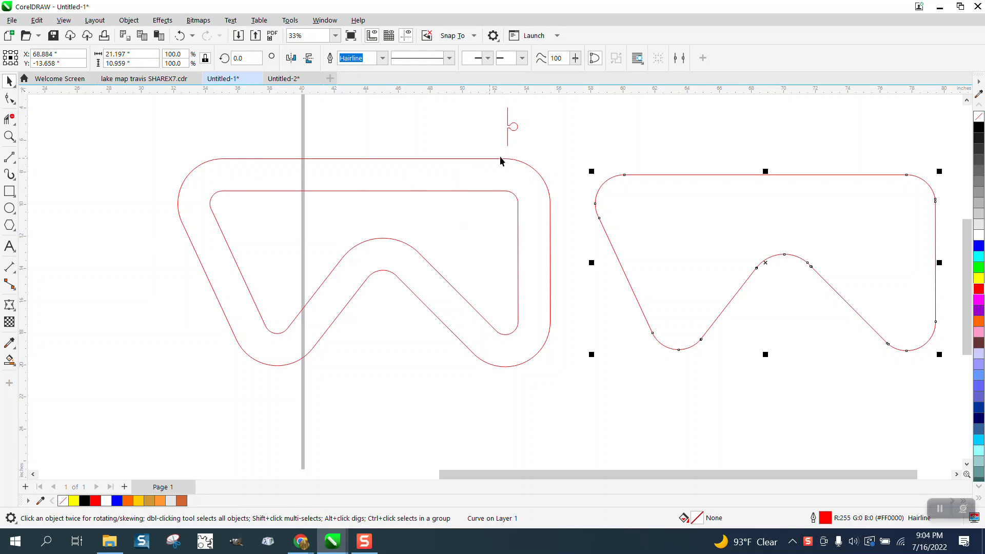
{"action": "left_click_drag", "start_coordinate": [515, 131], "coordinate": [536, 173]}
Step: Test the puzzle connector's upper neck corner by pulling its node away from the vertical line and undo the move
{"action": "left_click", "coordinate": [10, 136]}
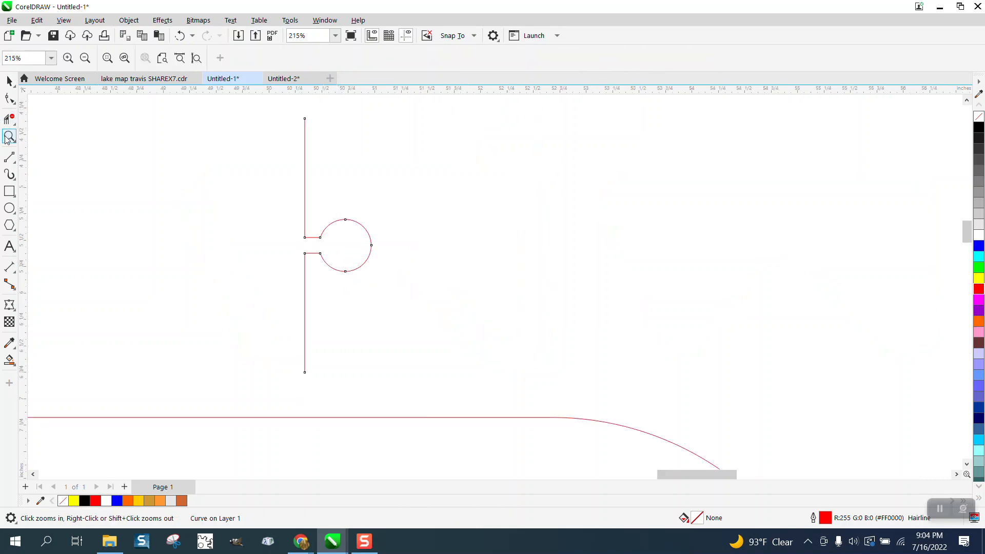
{"action": "left_click_drag", "start_coordinate": [242, 185], "coordinate": [470, 321]}
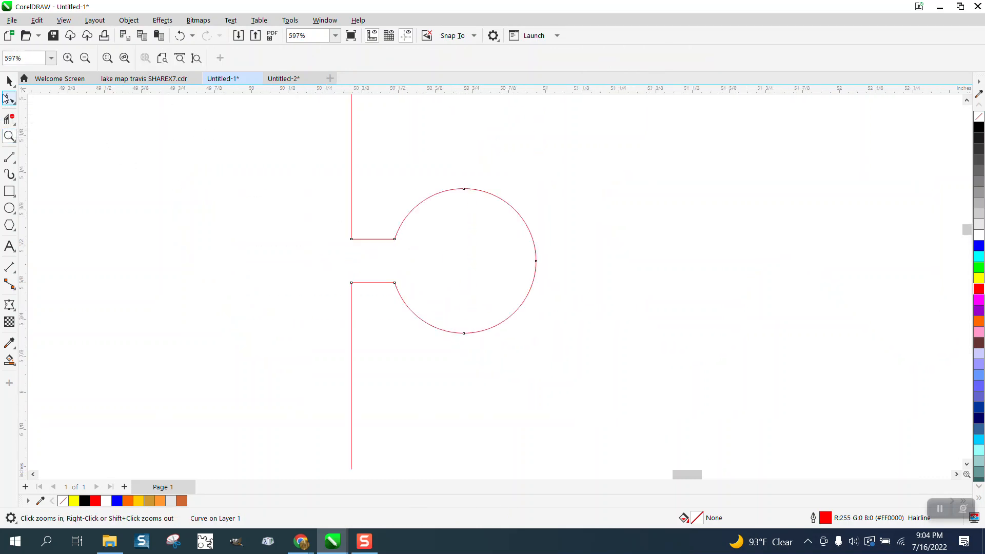
{"action": "left_click", "coordinate": [5, 97]}
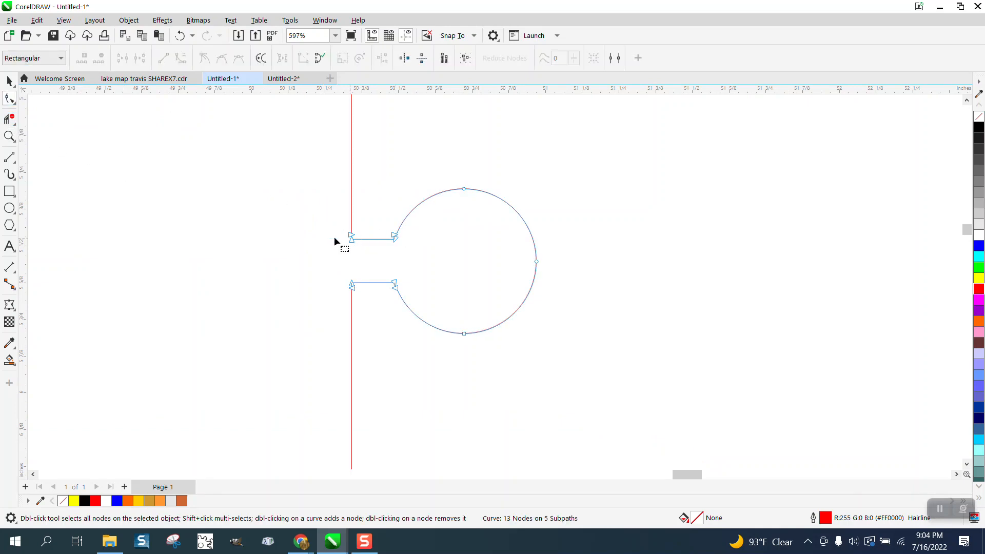
{"action": "left_click", "coordinate": [349, 237]}
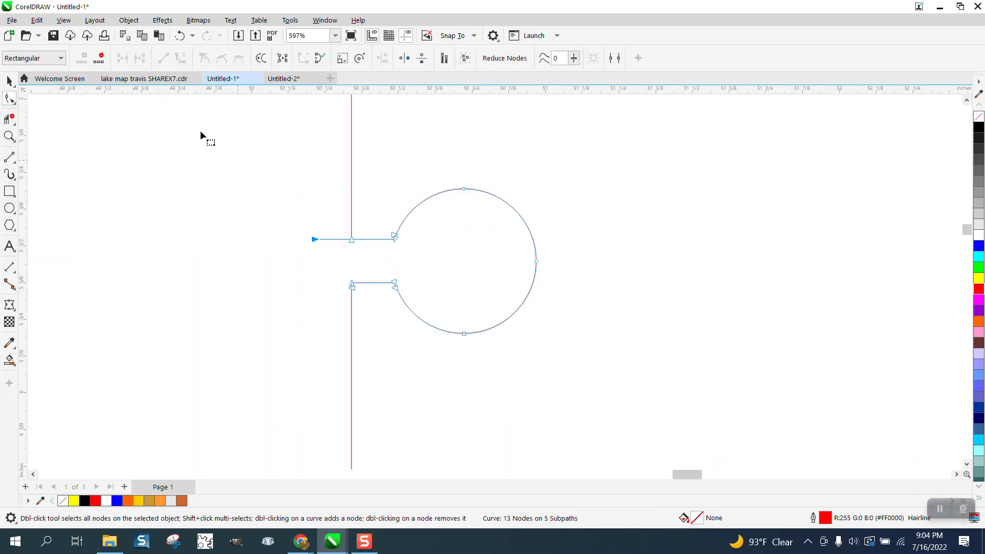
{"action": "left_click", "coordinate": [179, 35]}
Step: Select the whole puzzle connector and break its curve apart into separate pieces
{"action": "scroll", "coordinate": [363, 213], "scroll_direction": "down", "scroll_amount": 5}
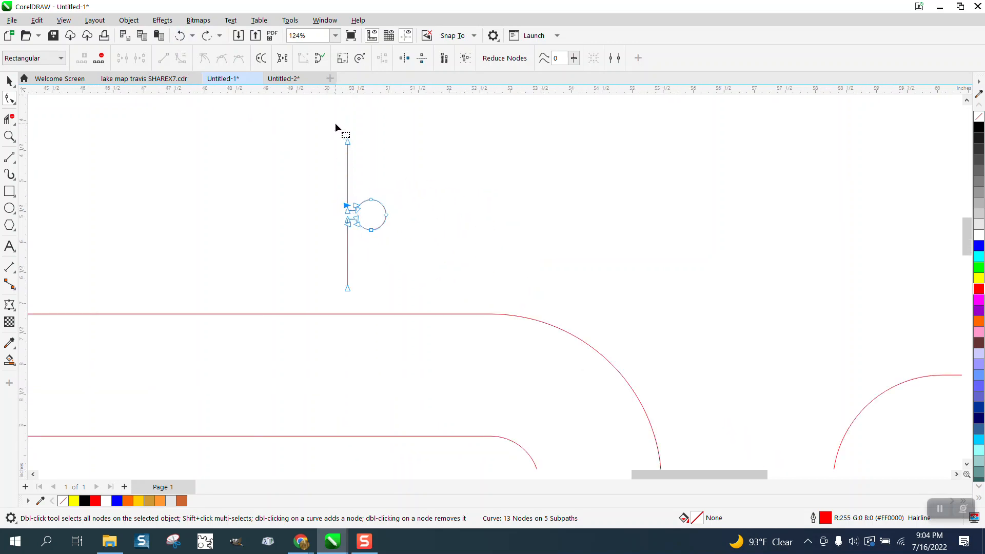
{"action": "left_click_drag", "start_coordinate": [335, 125], "coordinate": [425, 303]}
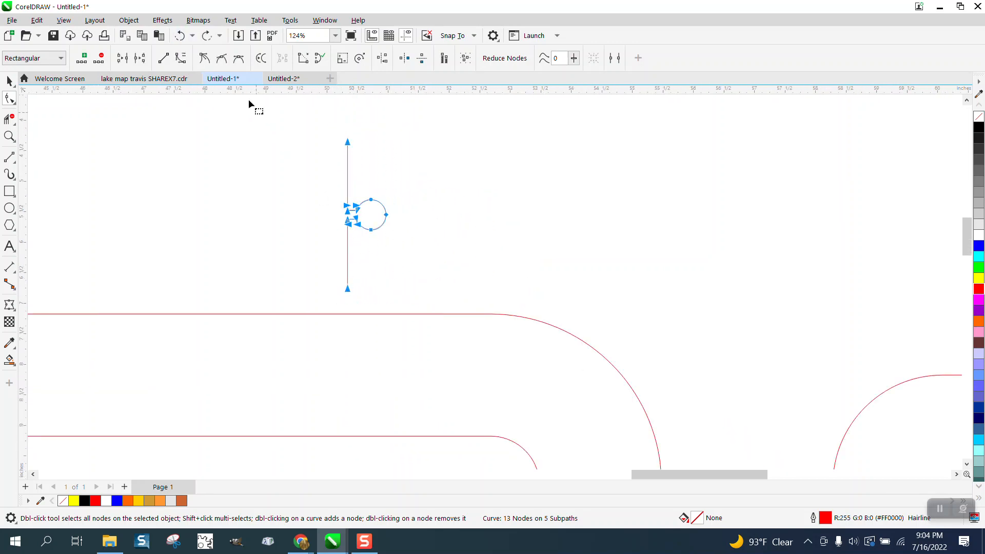
{"action": "left_click", "coordinate": [7, 80]}
{"action": "left_click_drag", "start_coordinate": [299, 124], "coordinate": [467, 318]}
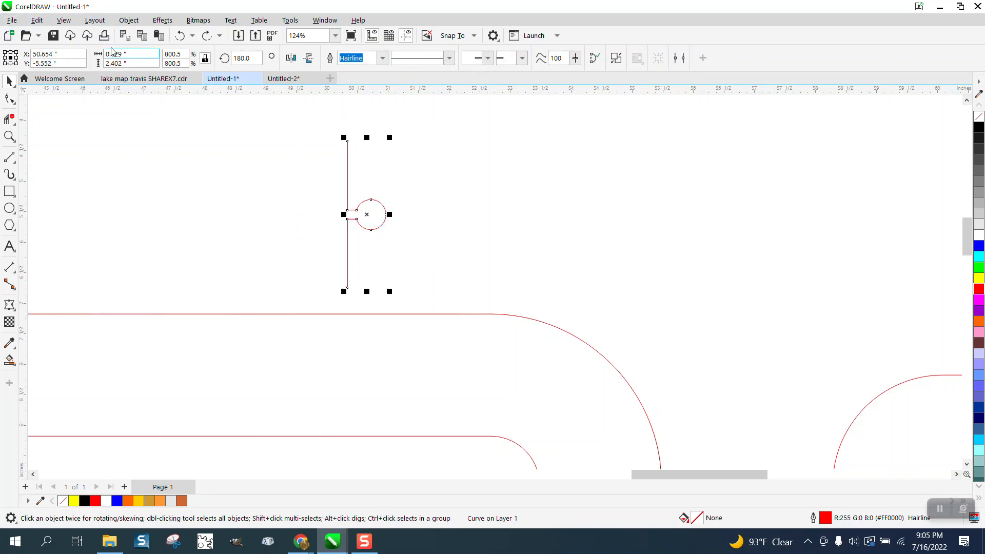
{"action": "left_click", "coordinate": [129, 20]}
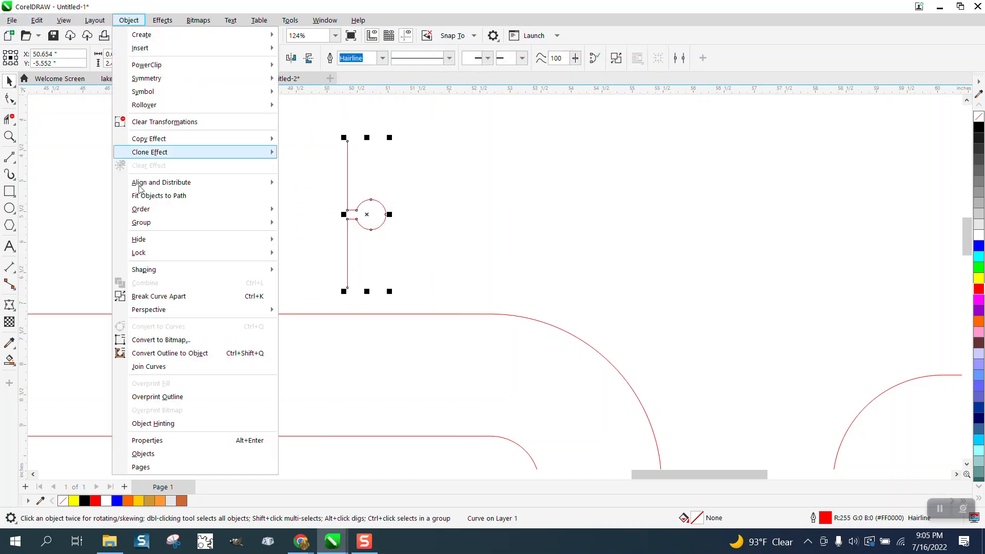
{"action": "left_click", "coordinate": [158, 296]}
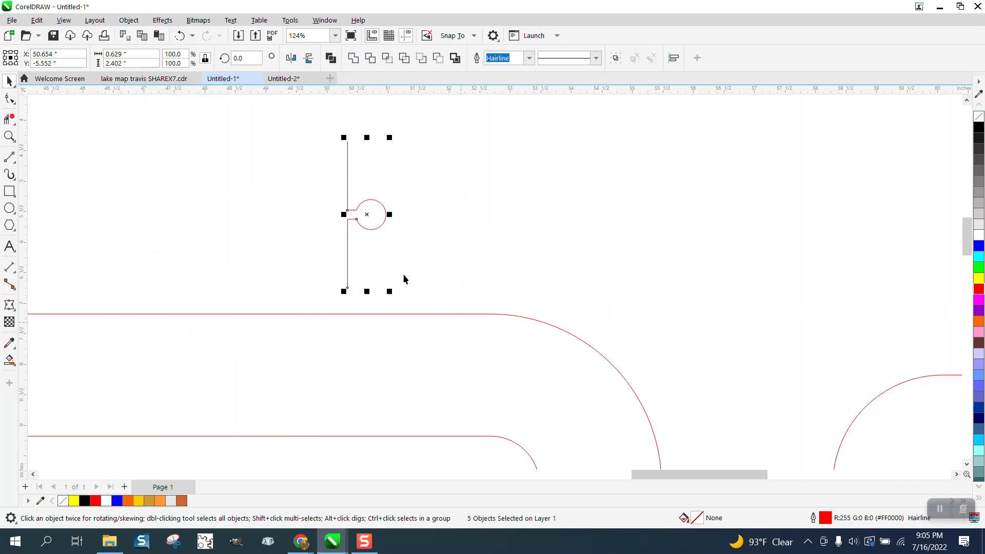
Step: Combine the puzzle connector's pieces into one curve and move it about 0.8 inch to the left
{"action": "left_click", "coordinate": [129, 20]}
{"action": "left_click", "coordinate": [169, 283]}
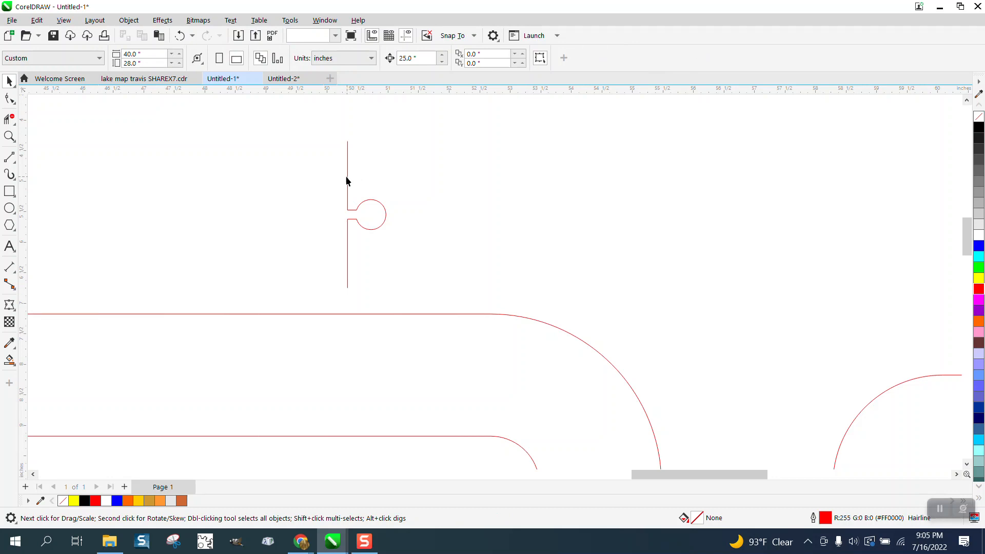
{"action": "left_click_drag", "start_coordinate": [348, 176], "coordinate": [298, 177]}
Step: Smooth the connector's upper neck corner, where it meets the circle, using the Smooth tool with a 0.1-inch nib
{"action": "left_click", "coordinate": [9, 136]}
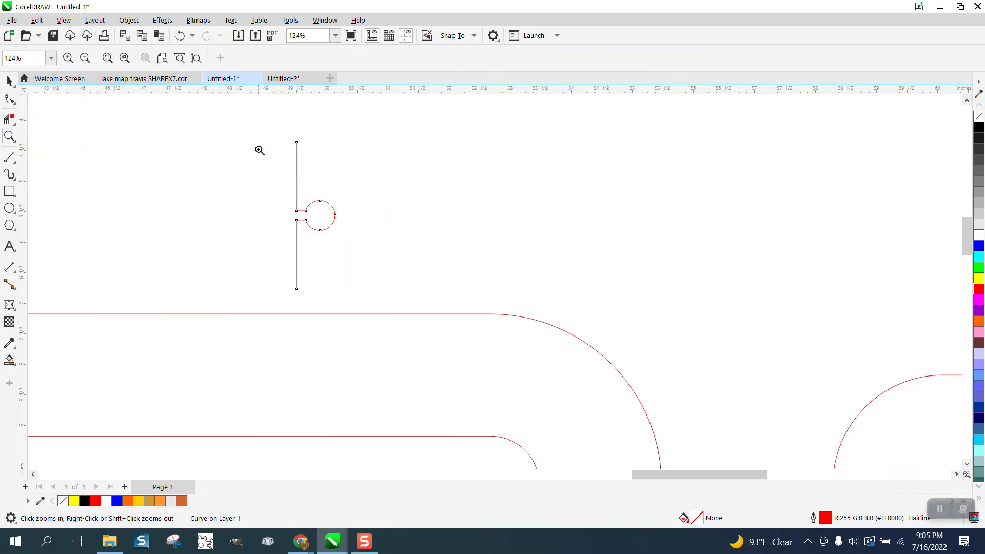
{"action": "left_click_drag", "start_coordinate": [433, 276], "coordinate": [432, 275]}
{"action": "left_click_drag", "start_coordinate": [315, 209], "coordinate": [531, 354]}
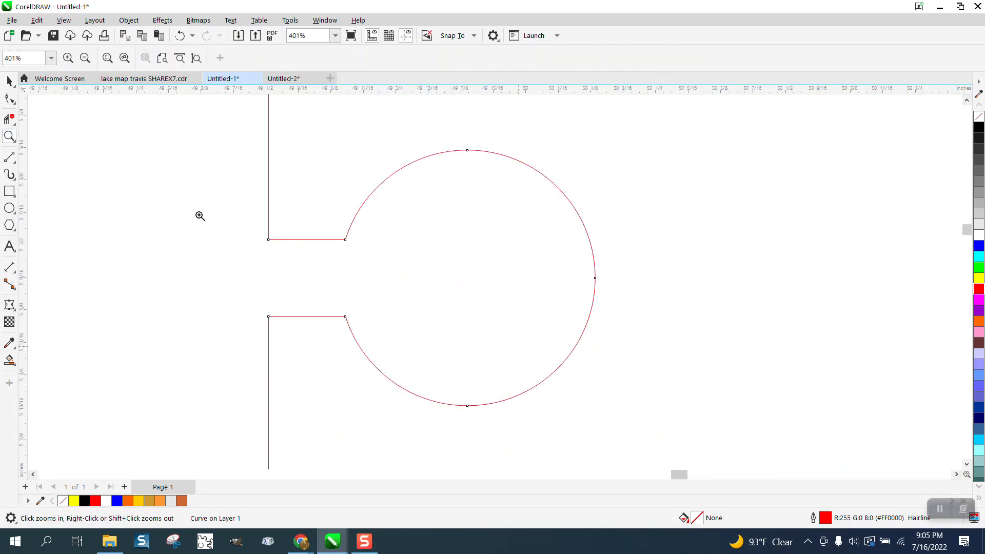
{"action": "left_click", "coordinate": [16, 102]}
{"action": "left_click", "coordinate": [48, 115]}
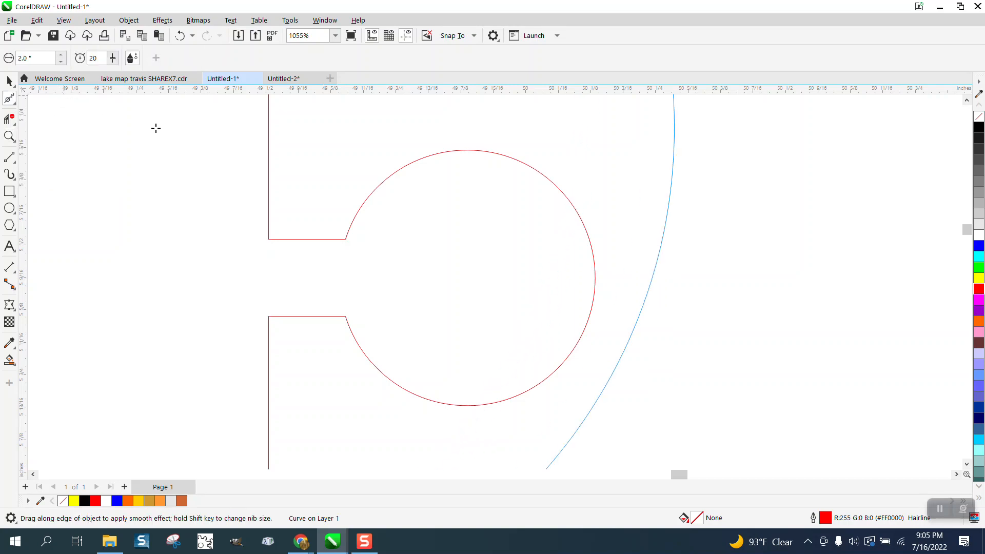
{"action": "left_click_drag", "start_coordinate": [38, 58], "coordinate": [3, 61]}
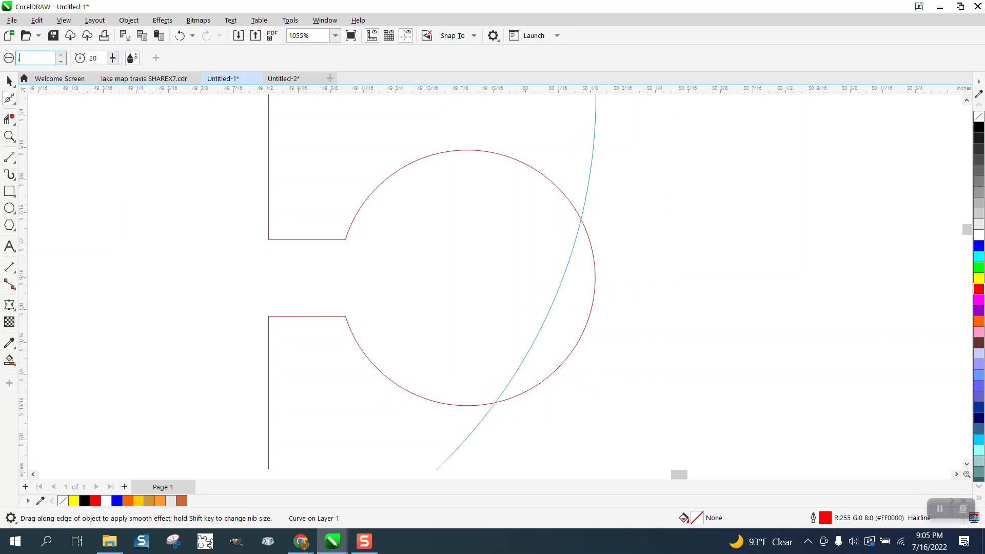
{"action": "type", "text": ".1"}
{"action": "key", "text": "Return"}
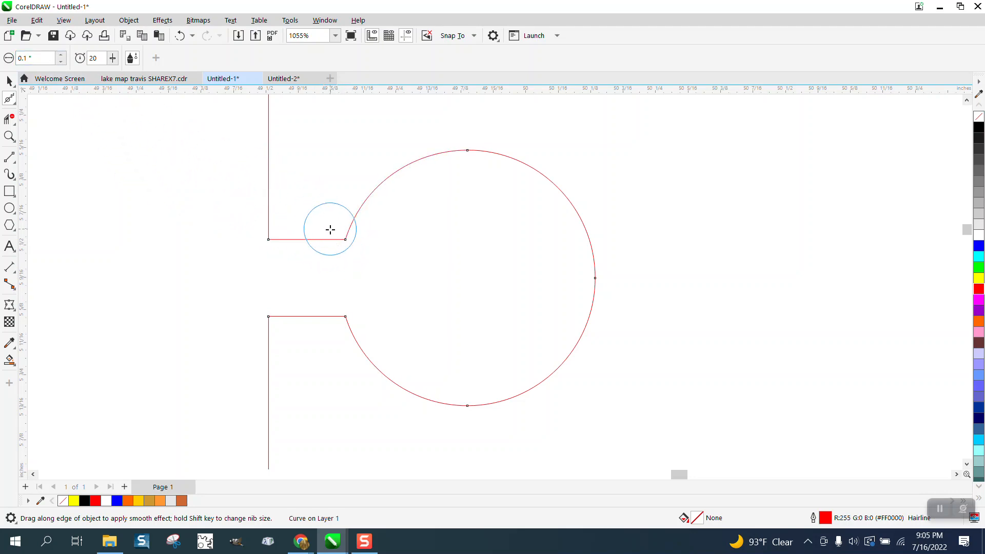
{"action": "left_click_drag", "start_coordinate": [334, 237], "coordinate": [354, 238]}
Step: Set the Smooth tool's nib size to 0.5 inch and smooth the connector's upper neck corner with it
{"action": "type", "text": "0.5"}
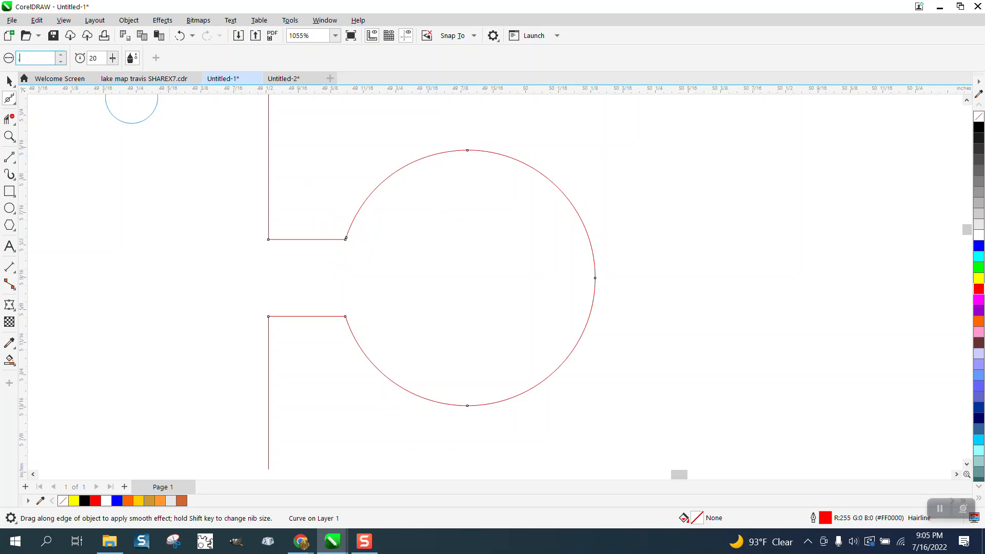
{"action": "key", "text": "Return"}
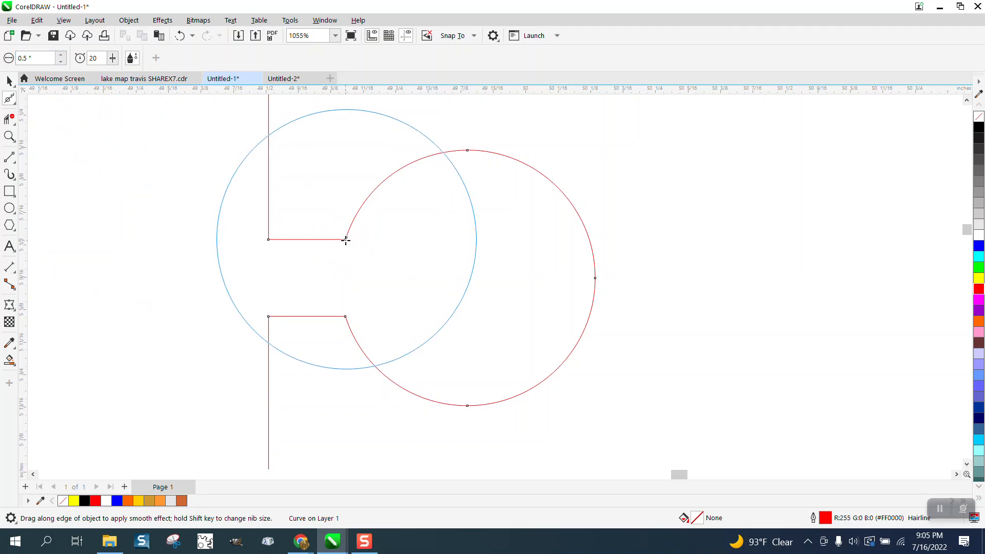
{"action": "mouse_move", "coordinate": [345, 238]}
{"action": "left_mouse_down"}
{"action": "mouse_move", "coordinate": [351, 232]}
{"action": "mouse_move", "coordinate": [341, 237]}
{"action": "left_mouse_up"}
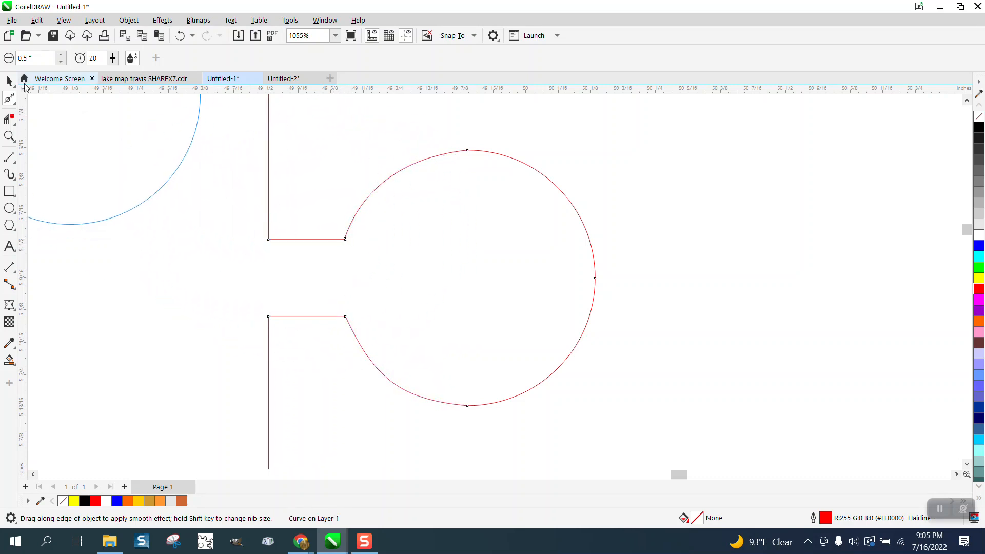
Step: Break the smoothed connector curve apart and inspect its upper neck corner up close
{"action": "left_click", "coordinate": [9, 81]}
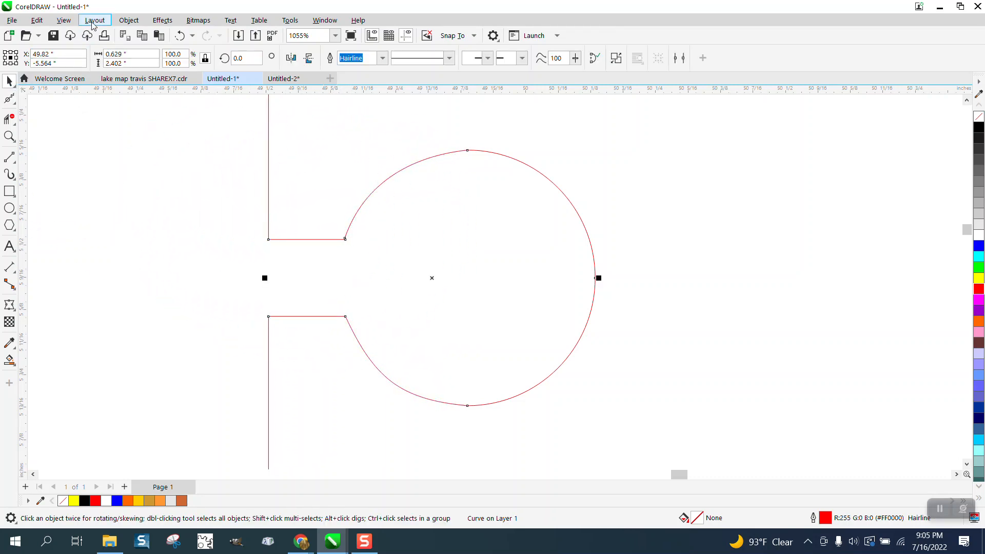
{"action": "left_click", "coordinate": [128, 20]}
{"action": "left_click", "coordinate": [178, 297]}
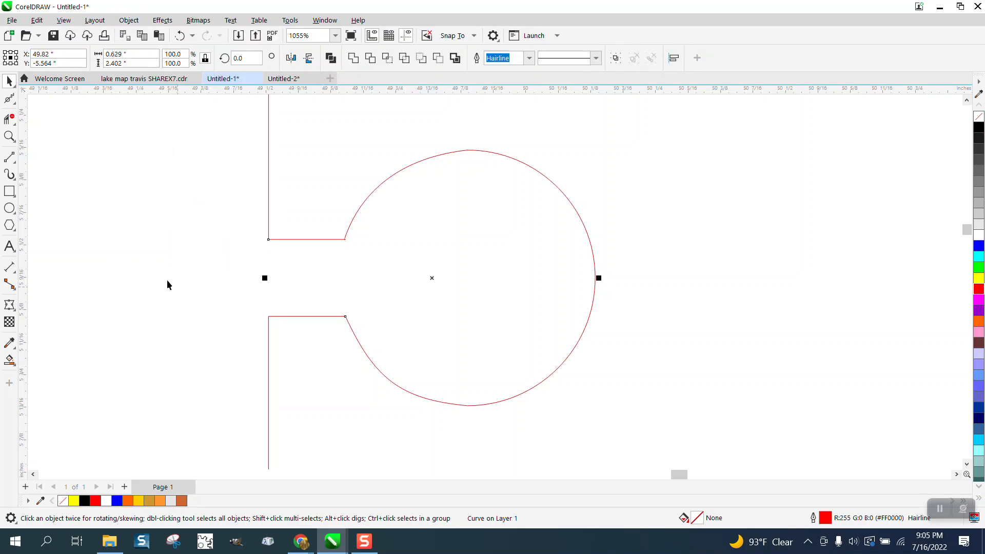
{"action": "left_click", "coordinate": [15, 106]}
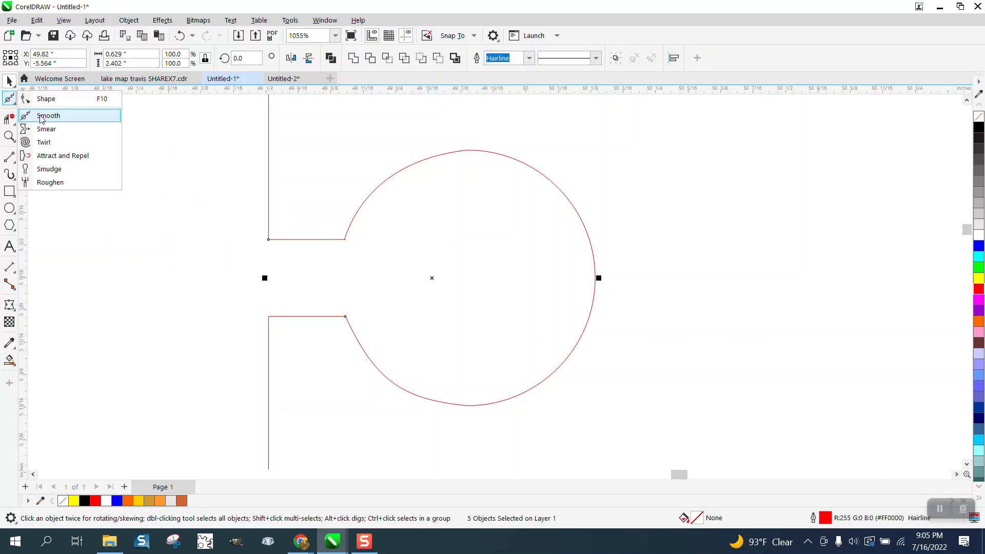
{"action": "left_click", "coordinate": [40, 114]}
{"action": "left_click", "coordinate": [9, 136]}
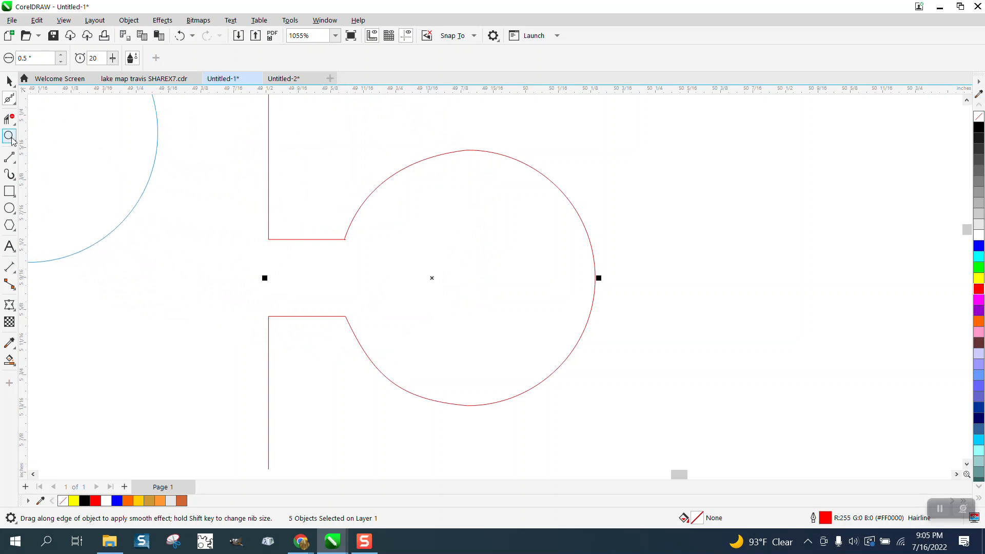
{"action": "left_click_drag", "start_coordinate": [388, 268], "coordinate": [388, 268]}
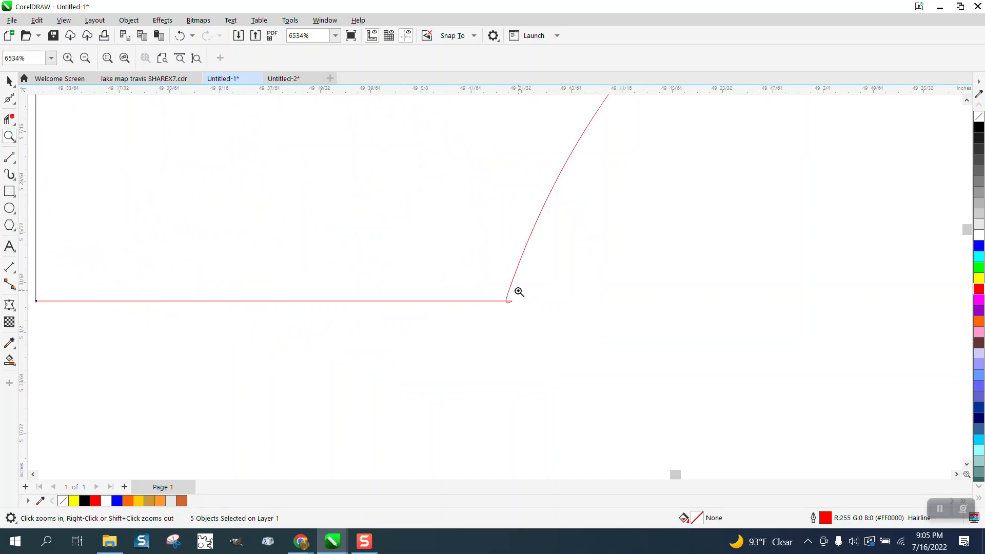
Step: Undo the connector's break-apart and the smoothing made with the 0.5-inch nib
{"action": "left_click", "coordinate": [181, 37]}
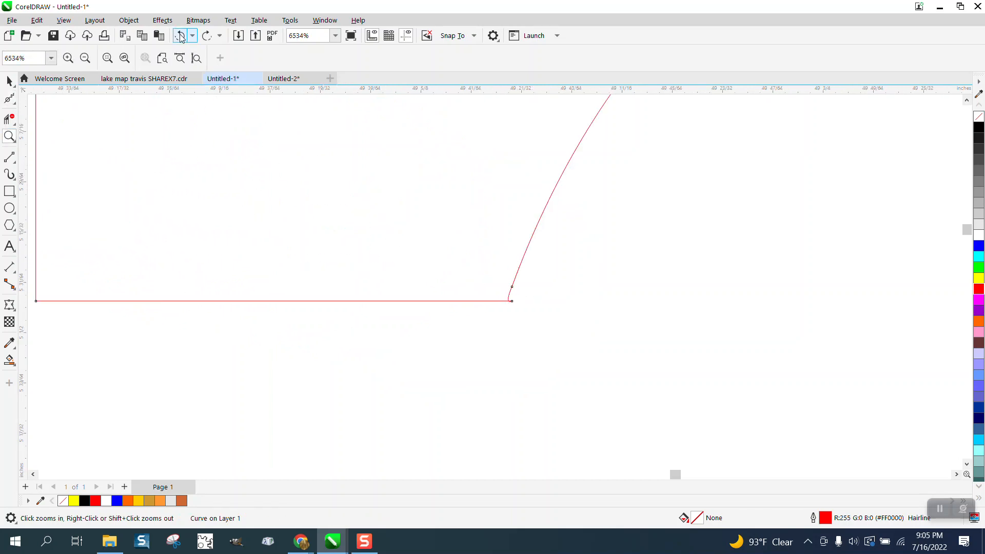
{"action": "left_click", "coordinate": [180, 37]}
{"action": "left_click", "coordinate": [181, 37]}
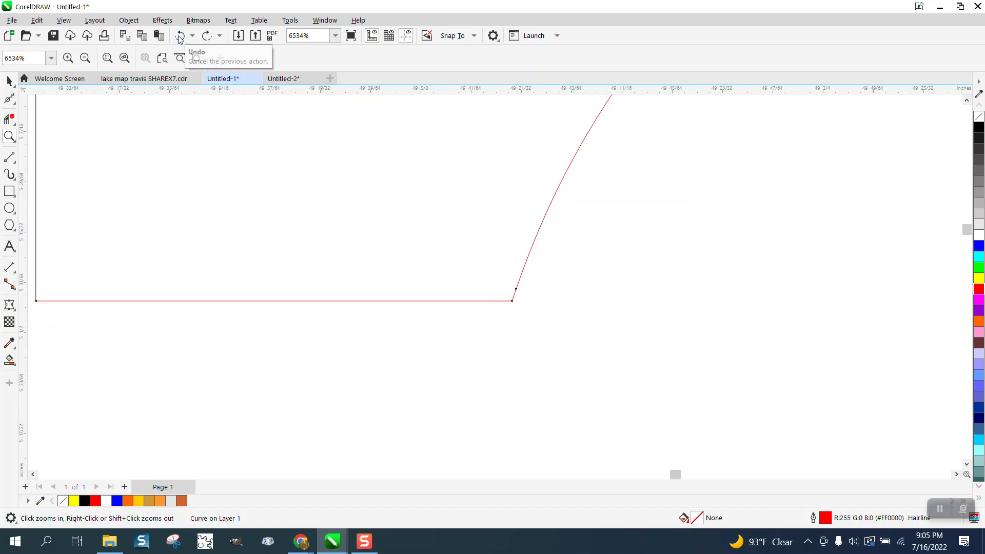
Step: Break the connector curve apart and try to smooth its upper neck corner using the Smooth tool with a 0.1-inch nib
{"action": "left_click", "coordinate": [129, 20]}
{"action": "left_click", "coordinate": [153, 296]}
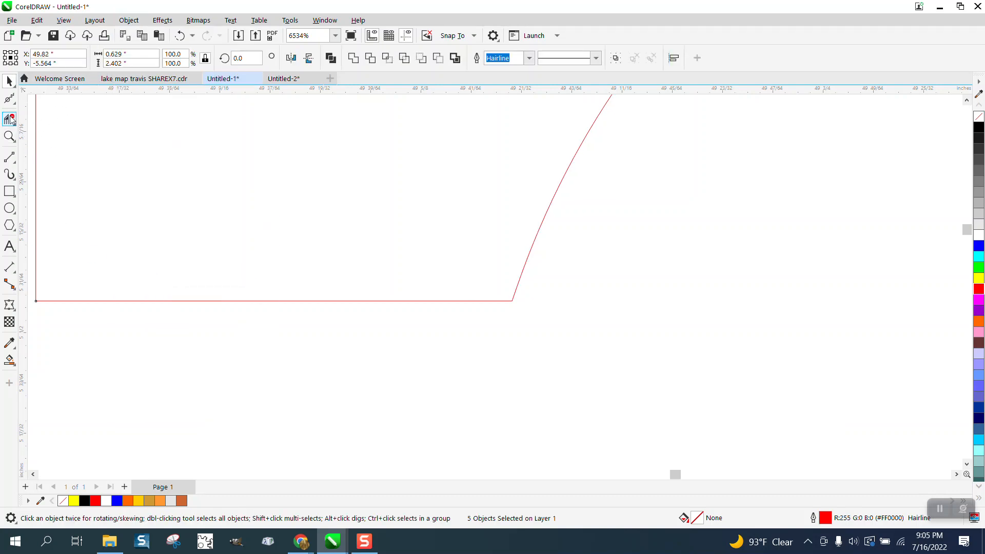
{"action": "left_click", "coordinate": [14, 104]}
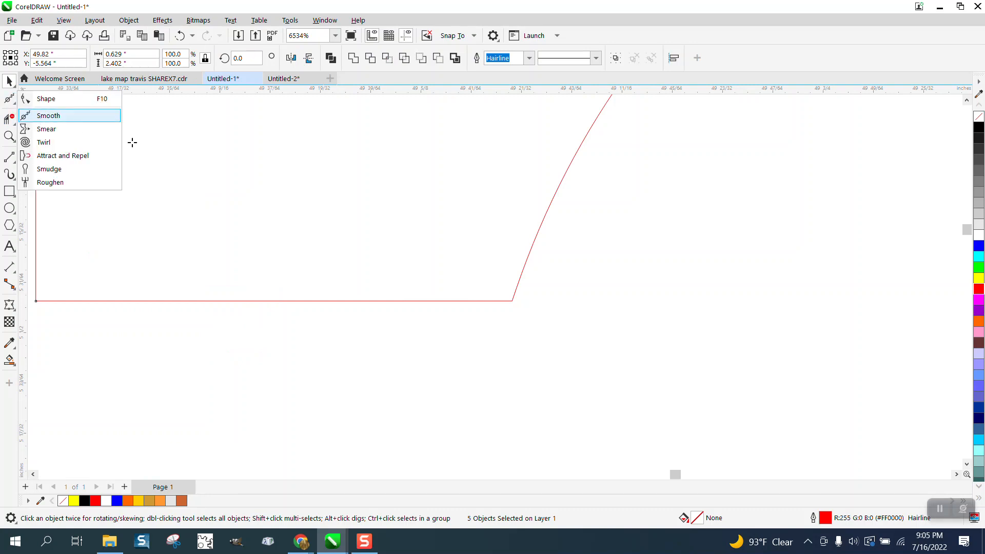
{"action": "scroll", "coordinate": [453, 264], "scroll_direction": "down", "scroll_amount": 1}
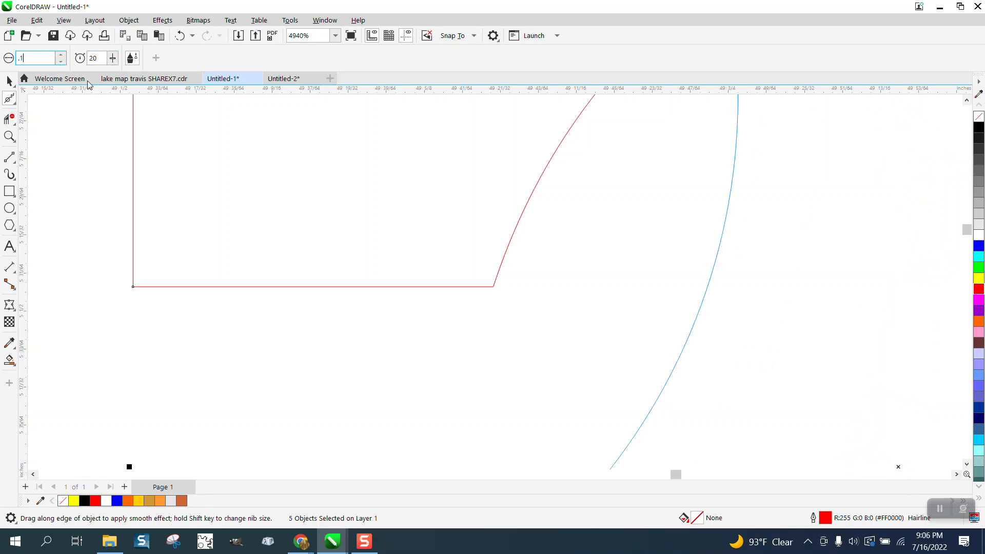
{"action": "key", "text": "Return"}
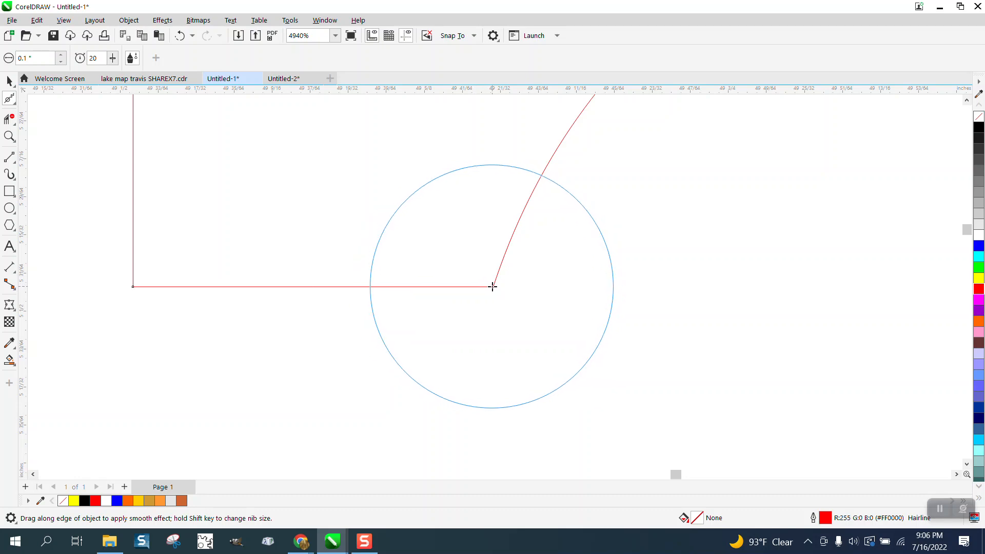
{"action": "left_click", "coordinate": [481, 291]}
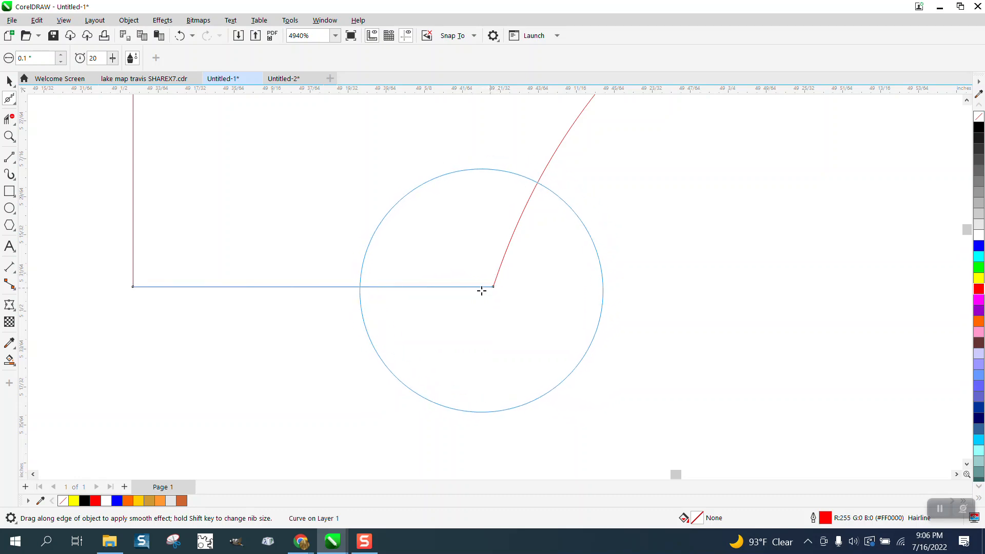
{"action": "left_click", "coordinate": [494, 287]}
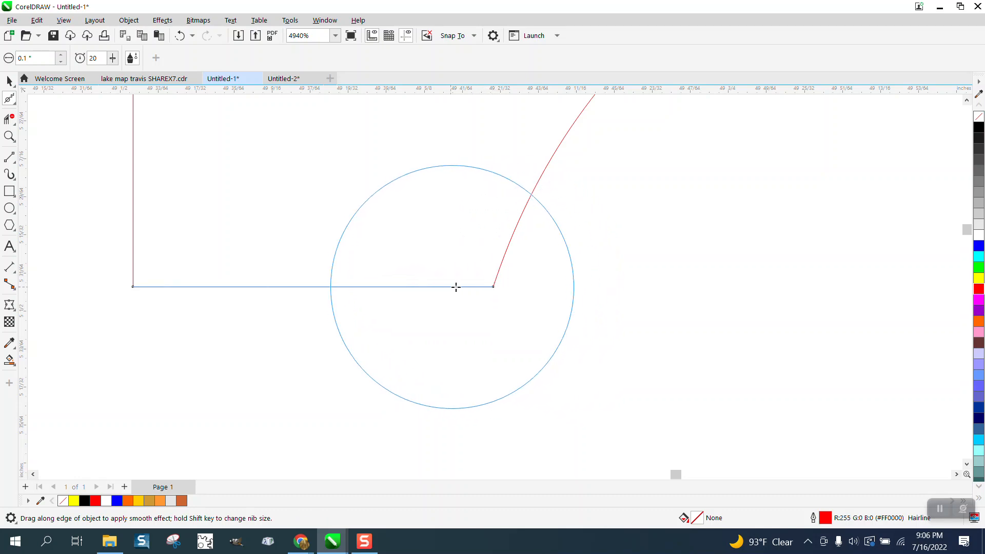
{"action": "left_click", "coordinate": [493, 283]}
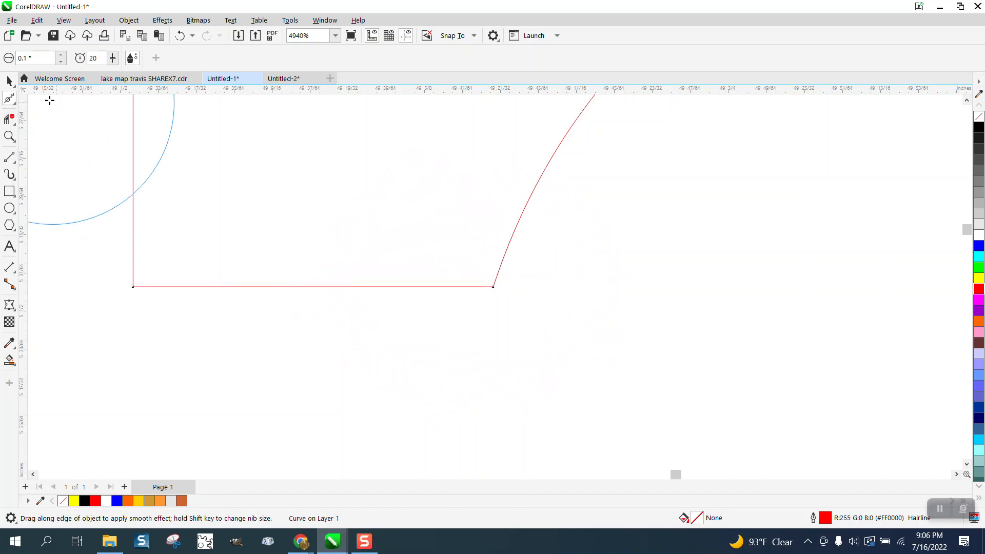
Step: Test the upper neck line's join by pulling its end node down from the circle arc, and undo the move
{"action": "left_click", "coordinate": [10, 99]}
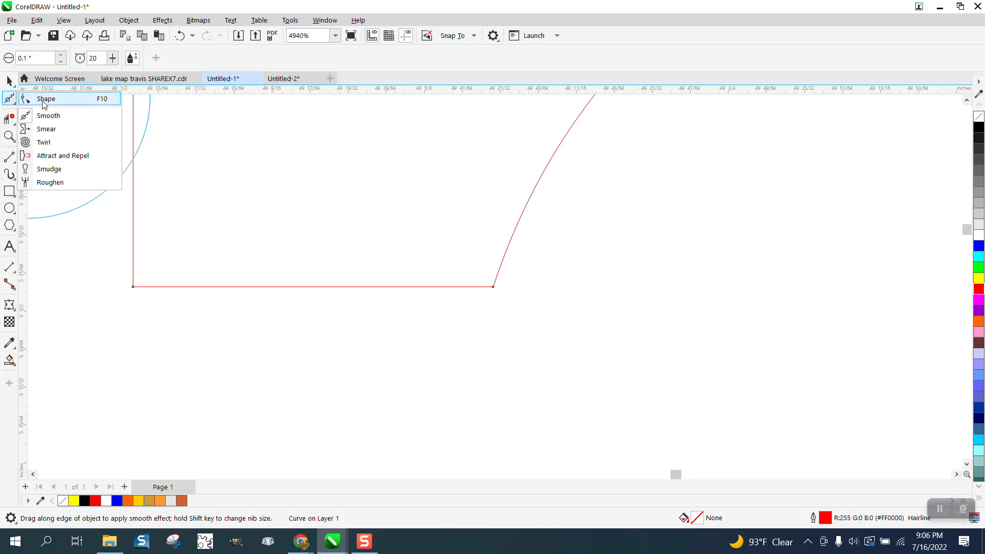
{"action": "left_click", "coordinate": [45, 100]}
{"action": "left_click_drag", "start_coordinate": [495, 290], "coordinate": [495, 324]}
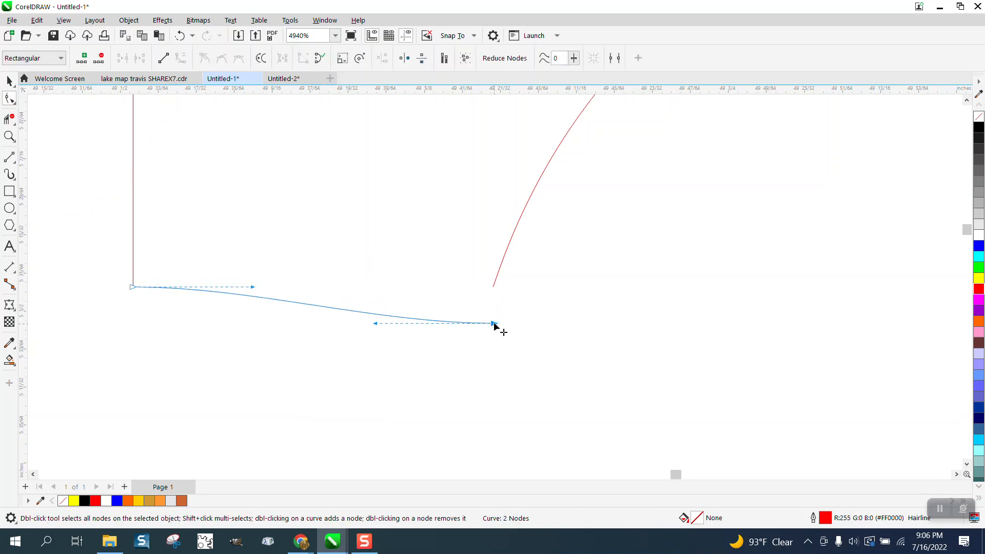
{"action": "left_click", "coordinate": [180, 36]}
Step: Combine all the separate connector pieces, including both vertical lines, the neck lines and the circle arc, into one curve
{"action": "scroll", "coordinate": [408, 216], "scroll_direction": "down", "scroll_amount": 6}
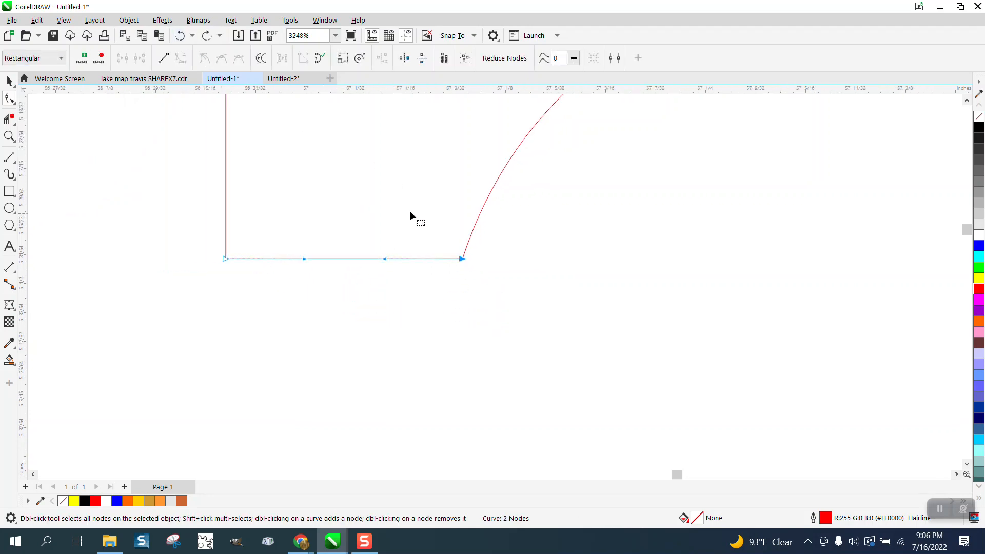
{"action": "scroll", "coordinate": [395, 208], "scroll_direction": "down", "scroll_amount": 3}
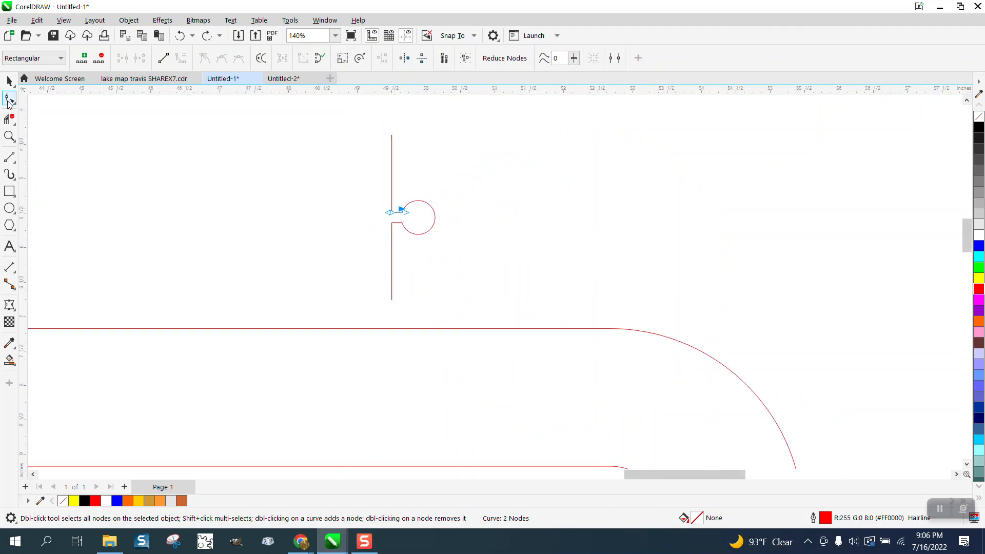
{"action": "left_click", "coordinate": [10, 136]}
{"action": "left_click", "coordinate": [488, 323]}
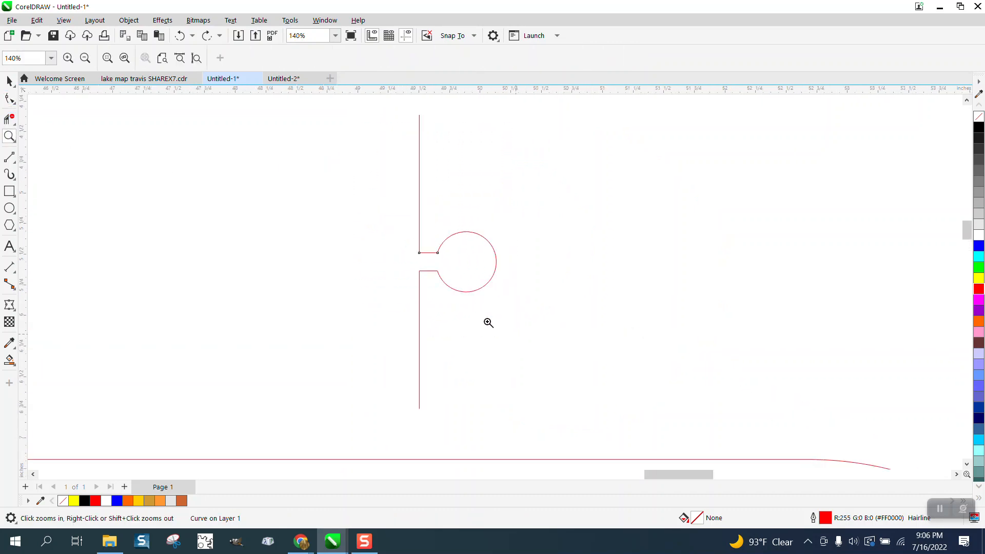
{"action": "left_click", "coordinate": [9, 82]}
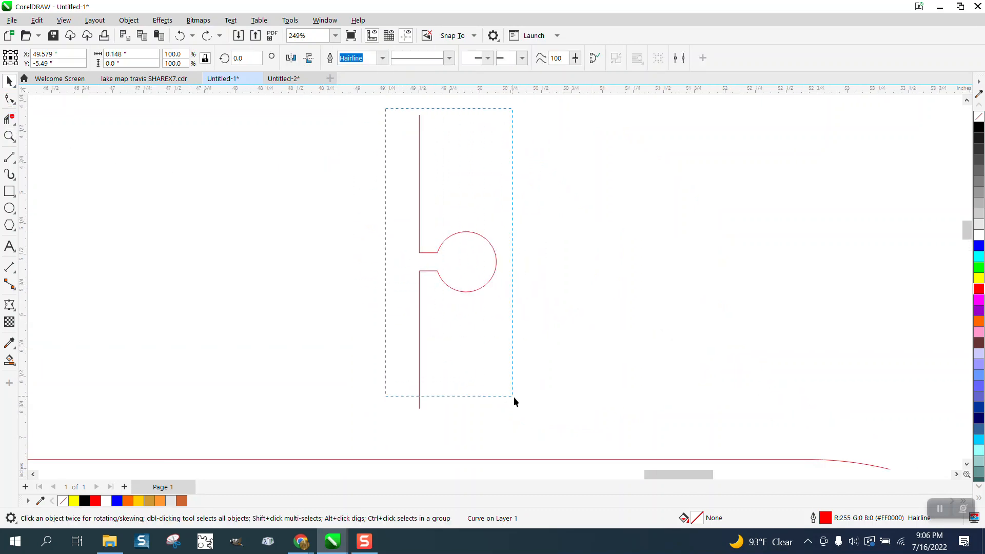
{"action": "left_click_drag", "start_coordinate": [512, 395], "coordinate": [514, 398]}
{"action": "left_click", "coordinate": [129, 20]}
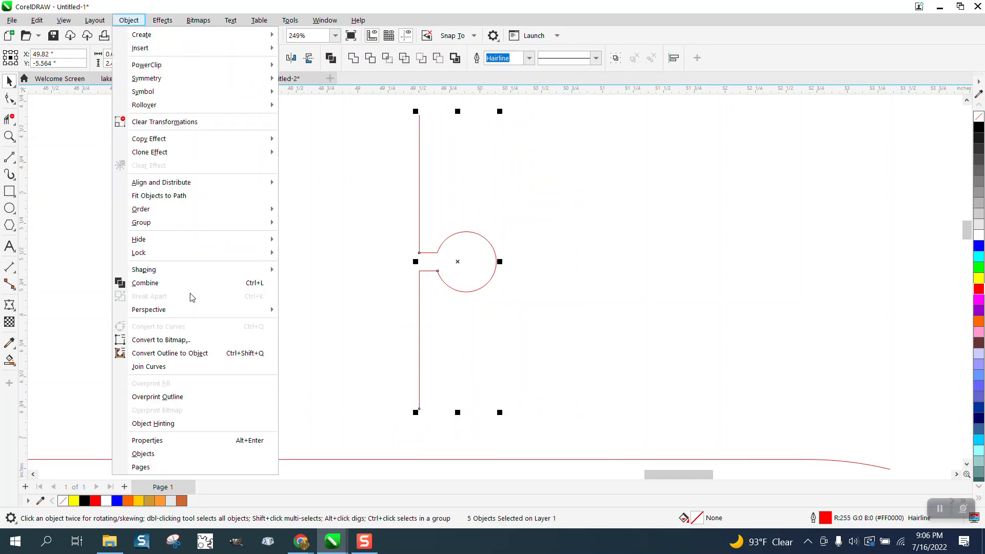
{"action": "left_click", "coordinate": [169, 283]}
Step: Smooth the combined connector's upper neck corner at the circle, using the Smooth tool with the 0.1-inch nib
{"action": "key", "text": "z"}
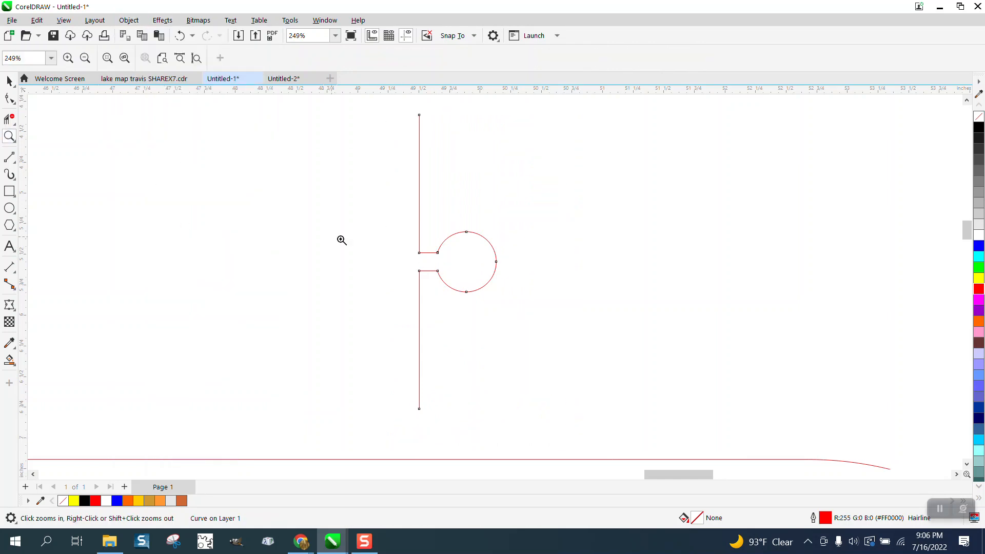
{"action": "left_click_drag", "start_coordinate": [523, 310], "coordinate": [520, 309]}
{"action": "left_click", "coordinate": [13, 100]}
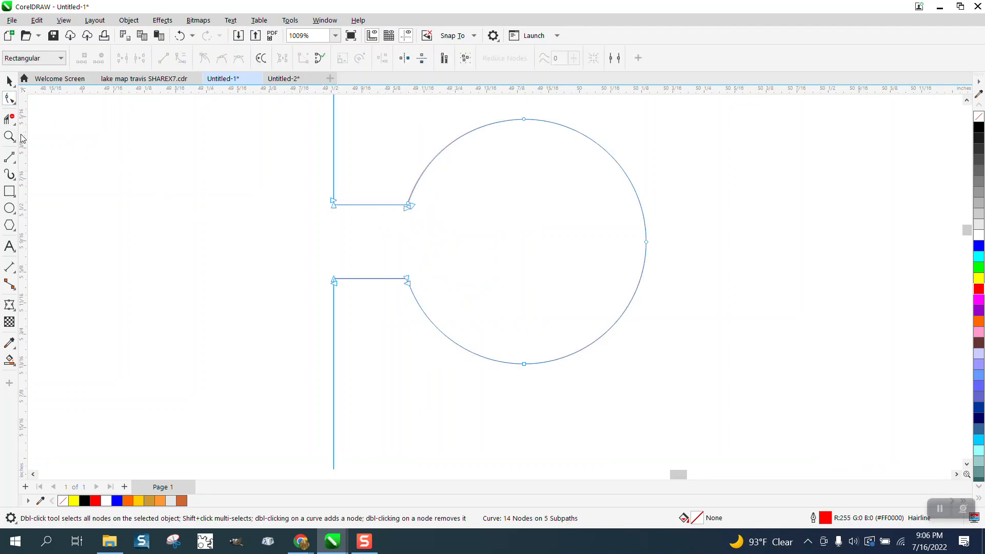
{"action": "left_click", "coordinate": [10, 136]}
{"action": "left_click_drag", "start_coordinate": [400, 198], "coordinate": [434, 231]}
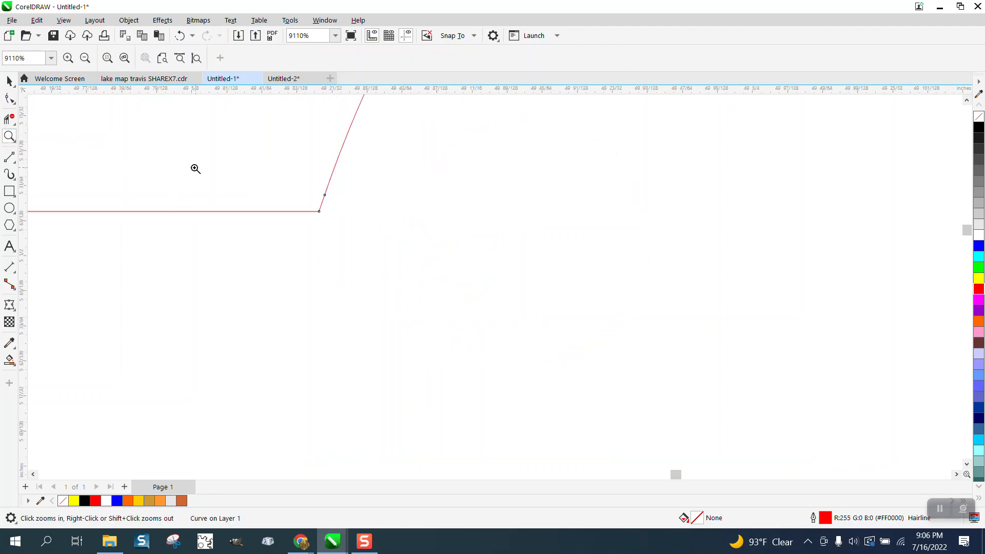
{"action": "left_click", "coordinate": [13, 105]}
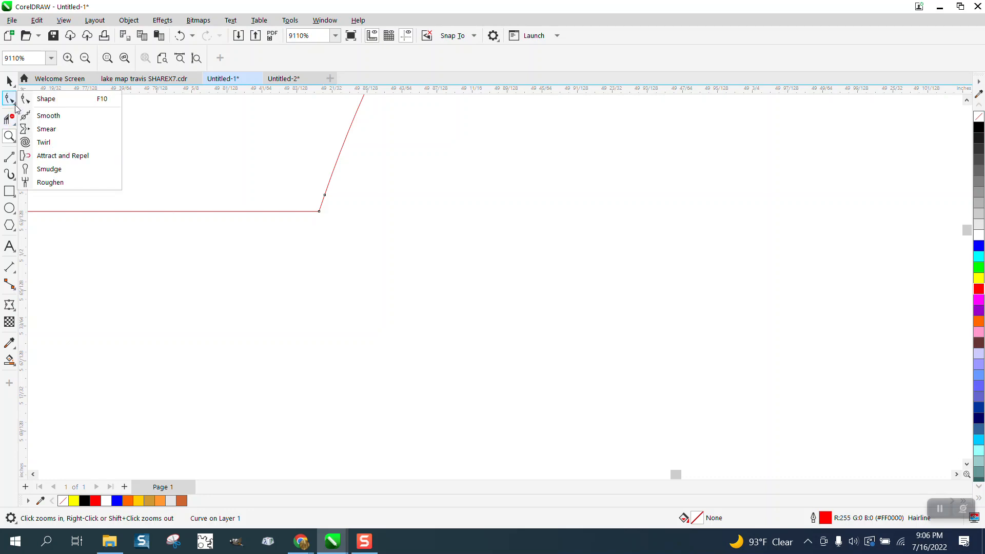
{"action": "left_click", "coordinate": [45, 116]}
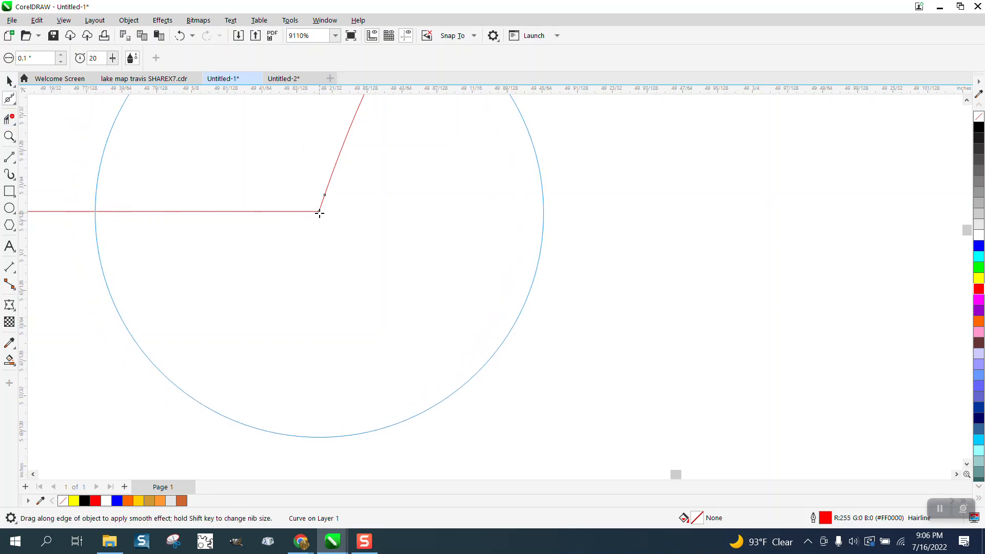
{"action": "mouse_move", "coordinate": [312, 213]}
{"action": "left_mouse_down"}
{"action": "mouse_move", "coordinate": [323, 202]}
{"action": "mouse_move", "coordinate": [303, 209]}
{"action": "mouse_move", "coordinate": [318, 211]}
{"action": "left_mouse_up"}
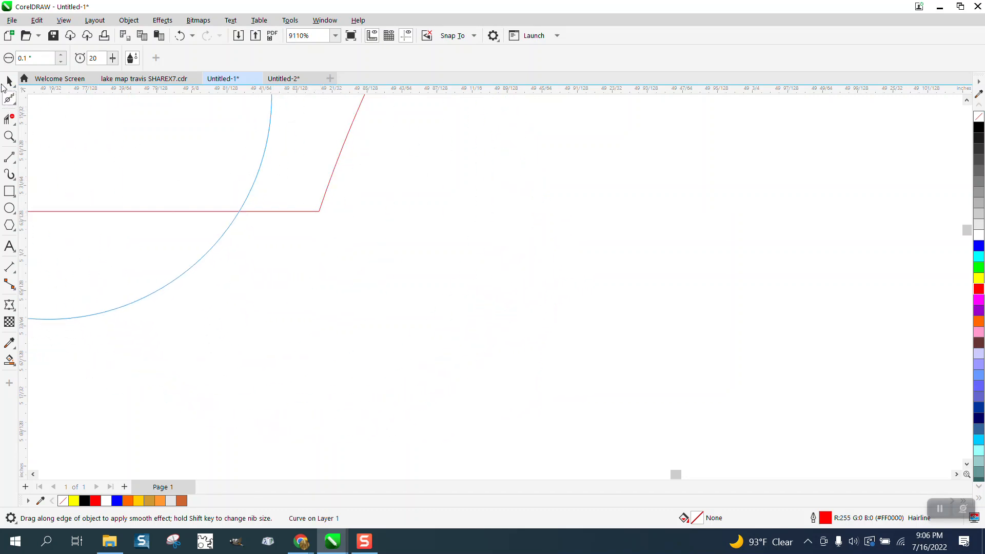
Step: Join the open end nodes at the upper neck corner using Join Curves in Extend mode with a 0.1-inch gap tolerance
{"action": "left_click", "coordinate": [14, 101]}
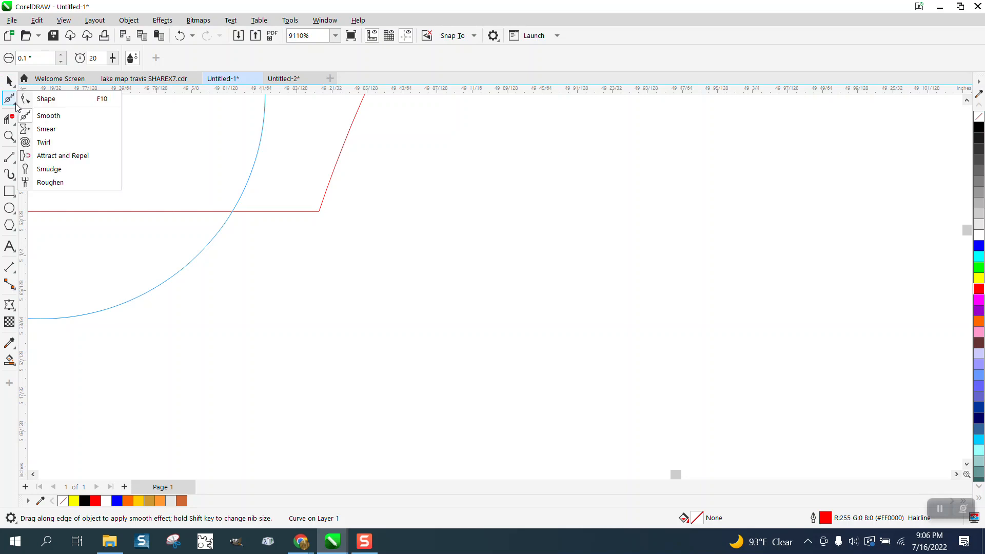
{"action": "left_click", "coordinate": [46, 99]}
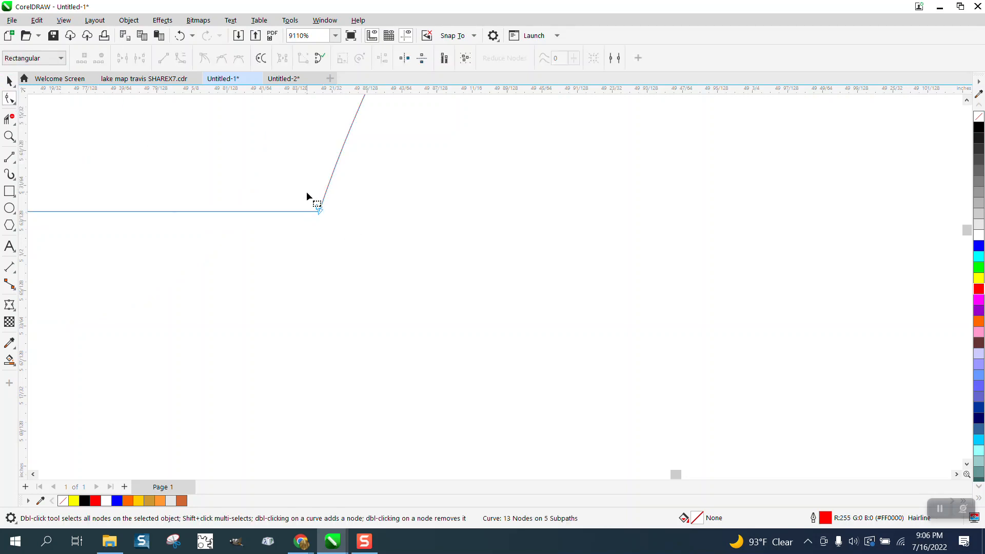
{"action": "left_click_drag", "start_coordinate": [306, 192], "coordinate": [355, 232]}
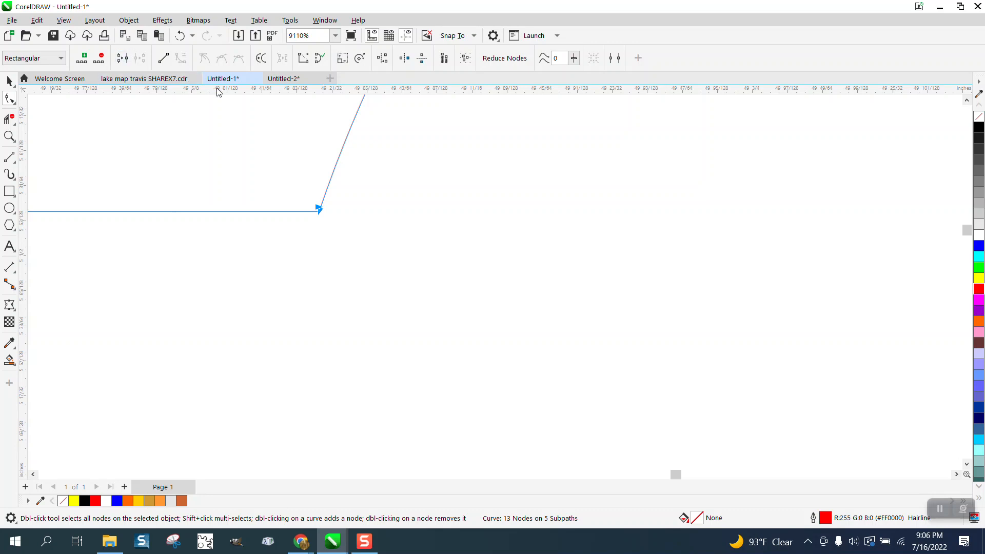
{"action": "left_click", "coordinate": [325, 20]}
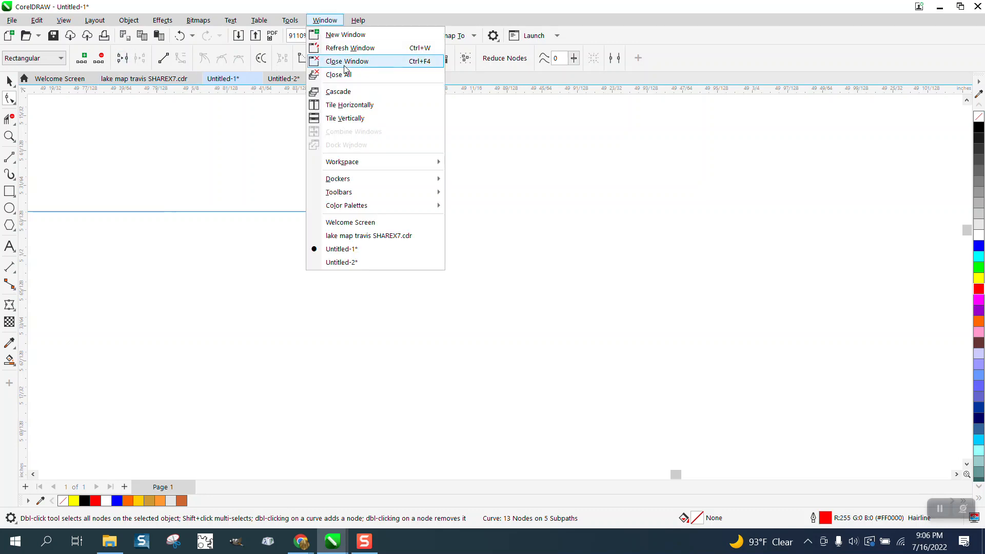
{"action": "mouse_move", "coordinate": [351, 180]}
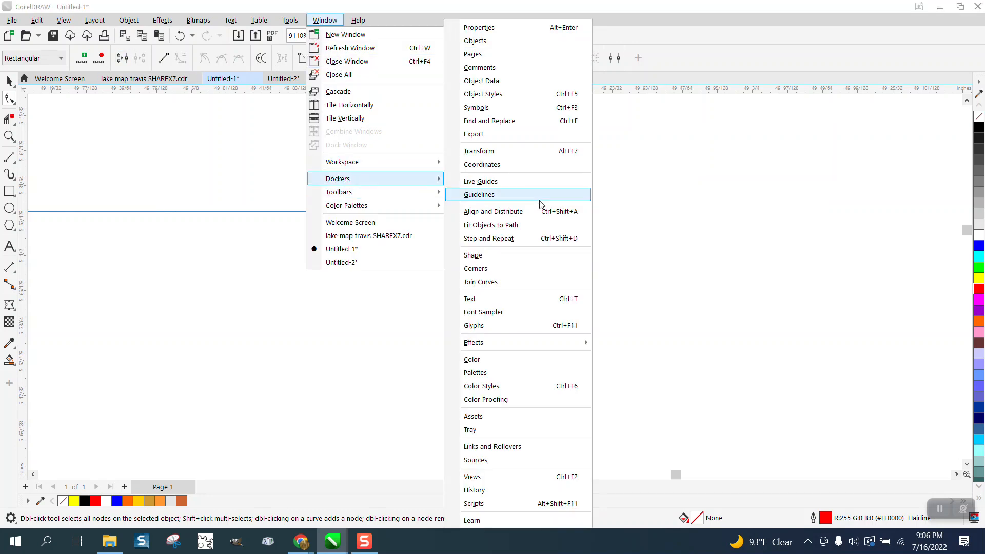
{"action": "left_click", "coordinate": [486, 282]}
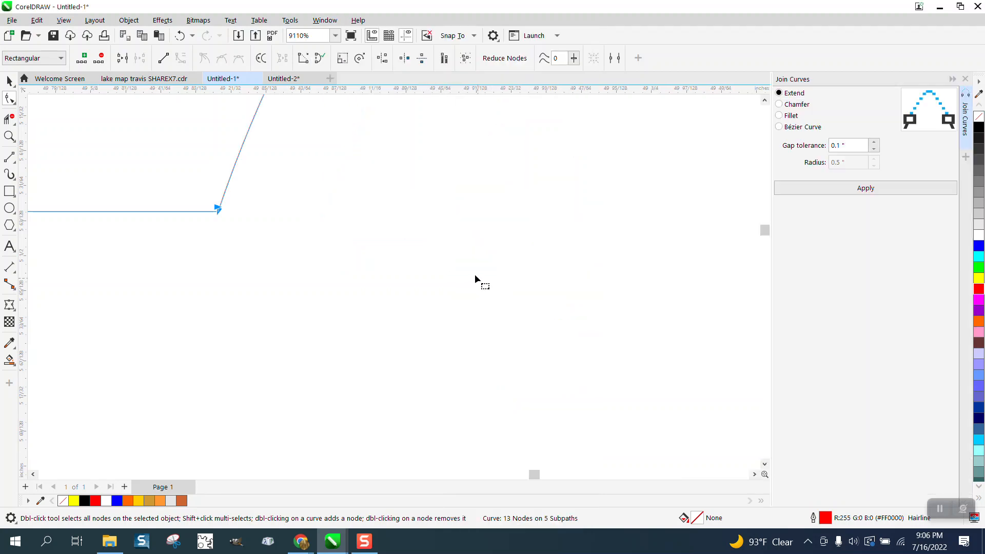
{"action": "left_click_drag", "start_coordinate": [178, 171], "coordinate": [286, 237]}
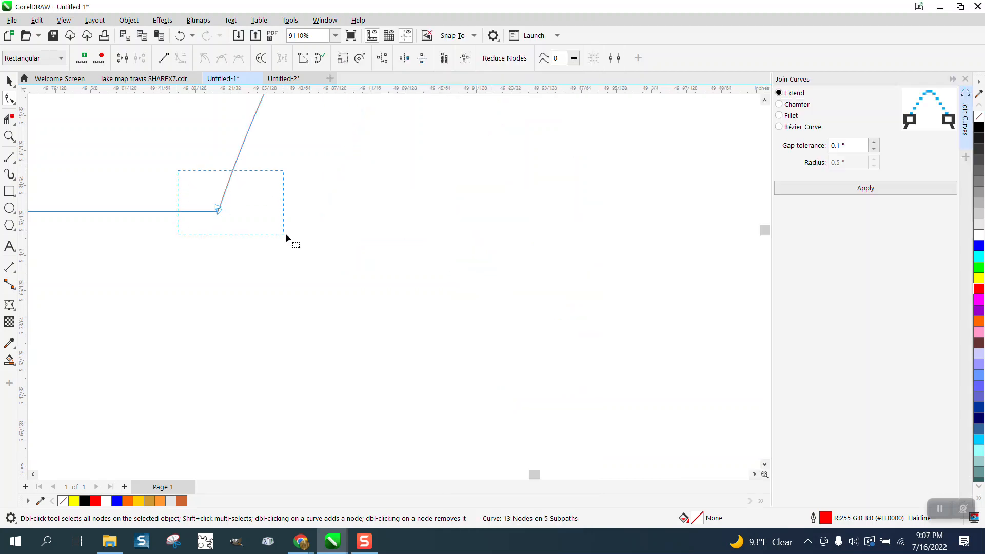
{"action": "left_click", "coordinate": [862, 190]}
Step: Join the open nodes at the connector's remaining neck corners with the same Extend mode and 0.1-inch gap tolerance
{"action": "scroll", "coordinate": [442, 170], "scroll_direction": "down", "scroll_amount": 5}
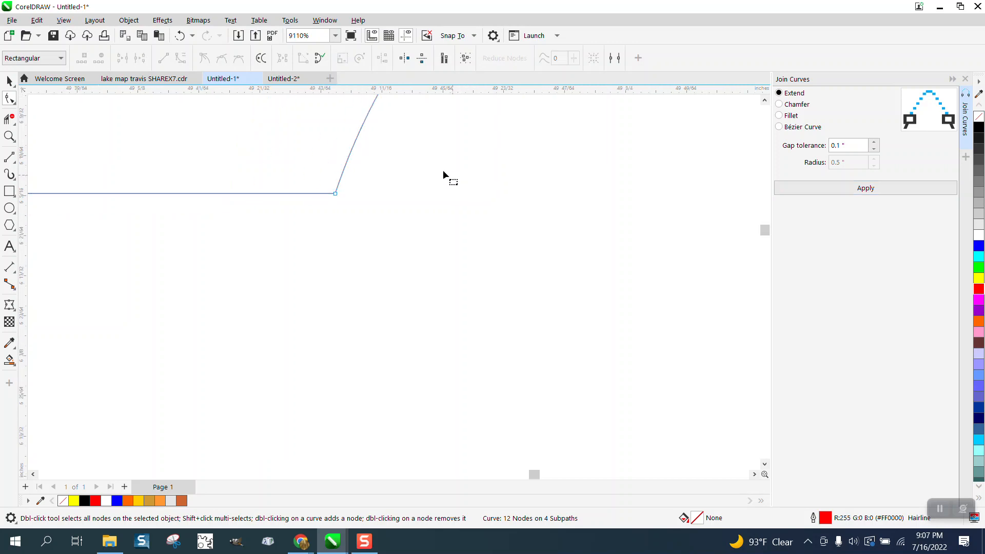
{"action": "left_click_drag", "start_coordinate": [246, 167], "coordinate": [439, 310]}
{"action": "left_click", "coordinate": [866, 190]}
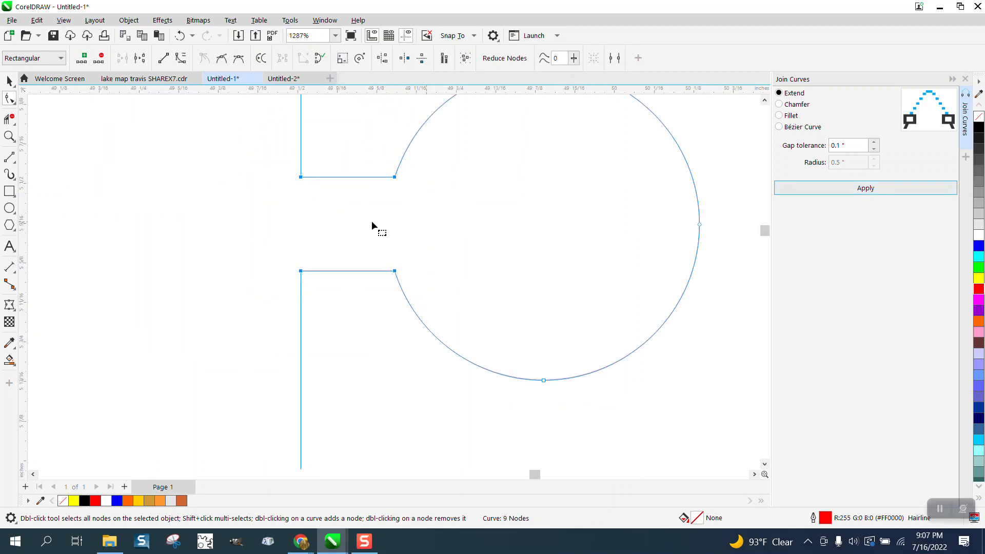
Step: Close the Join Curves settings and open the Corners settings for the selected connector curve
{"action": "left_click", "coordinate": [9, 81]}
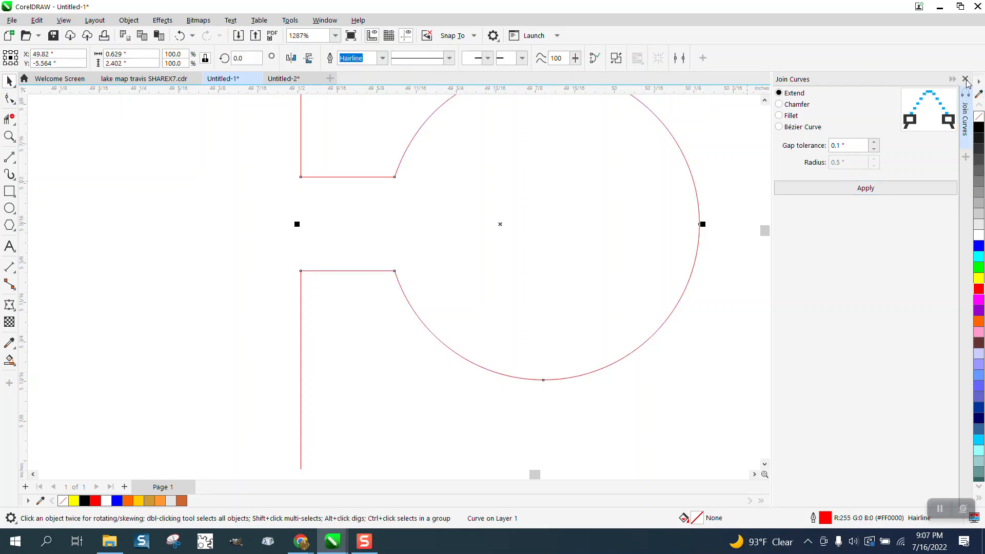
{"action": "left_click", "coordinate": [965, 80]}
{"action": "left_click", "coordinate": [325, 20]}
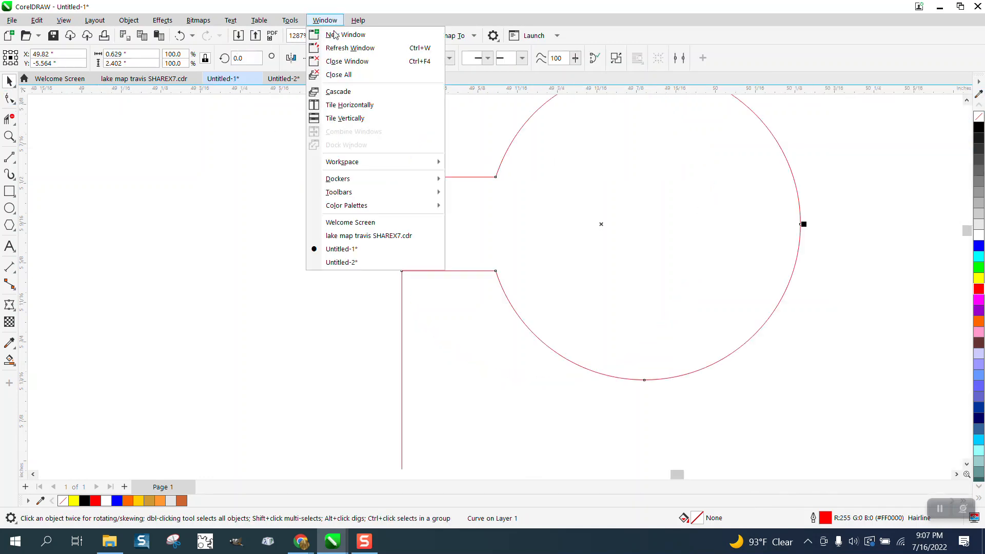
{"action": "mouse_move", "coordinate": [341, 178]}
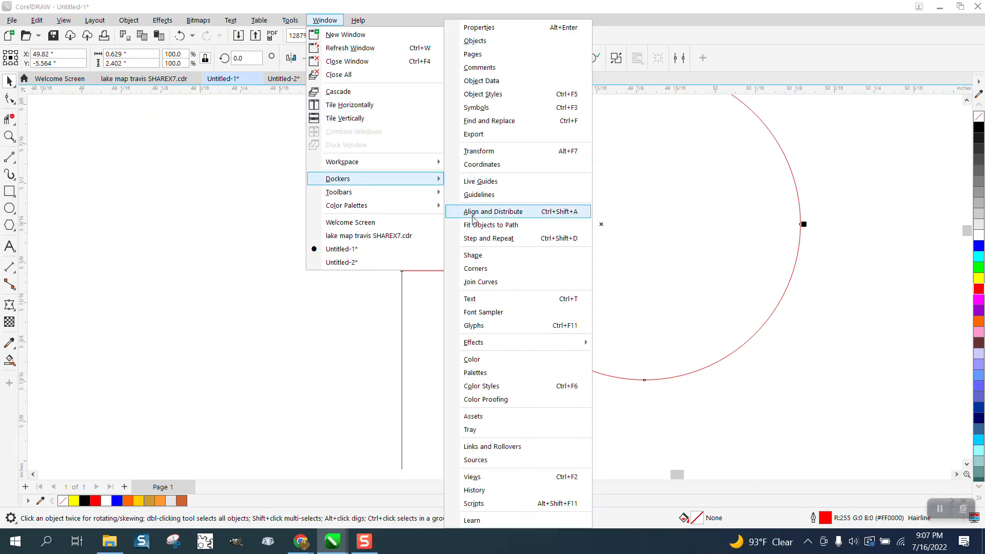
{"action": "left_click", "coordinate": [474, 268]}
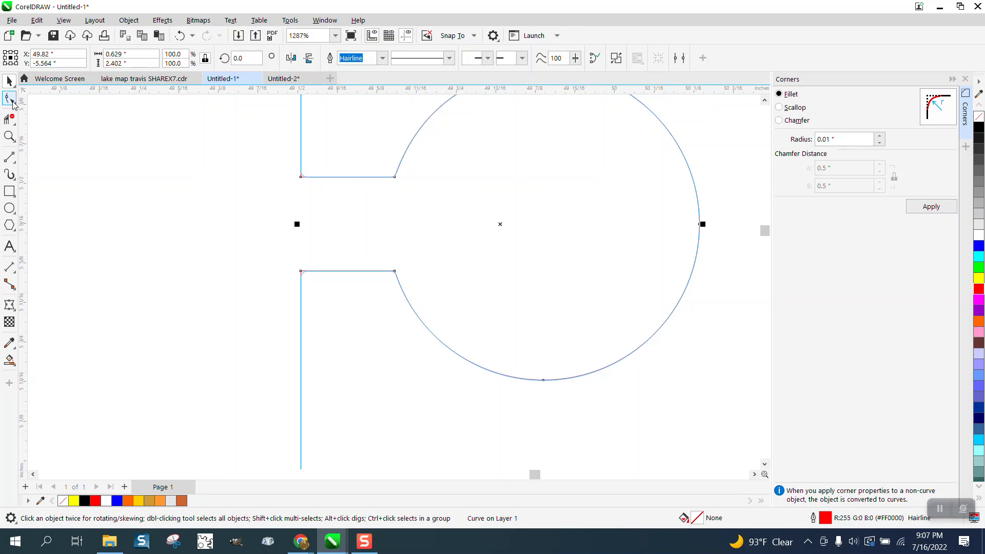
Step: Try to fillet the connector's upper neck corner at the circle with a 0.01-inch radius
{"action": "left_click", "coordinate": [9, 99]}
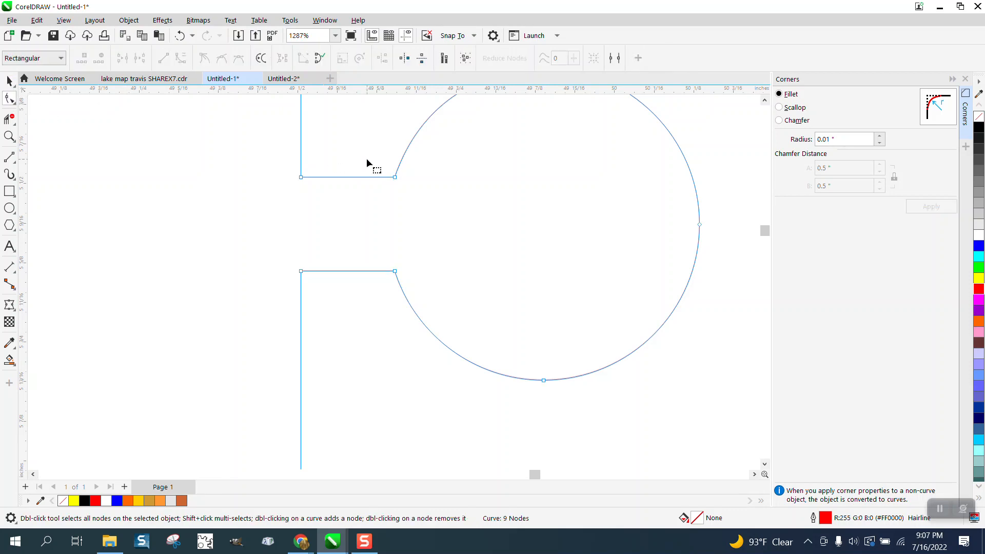
{"action": "left_click_drag", "start_coordinate": [413, 194], "coordinate": [440, 197]}
{"action": "left_click", "coordinate": [852, 140]}
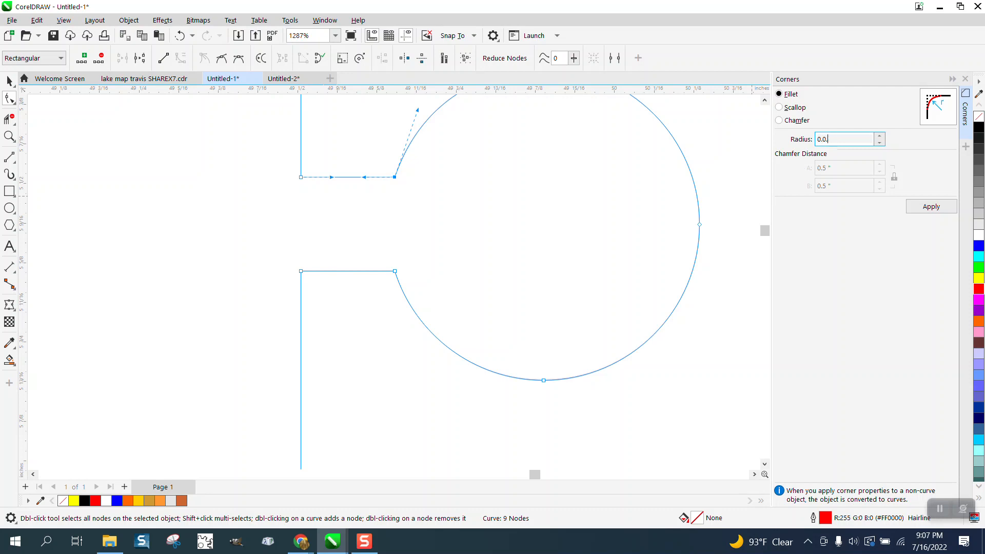
{"action": "left_click", "coordinate": [931, 206]}
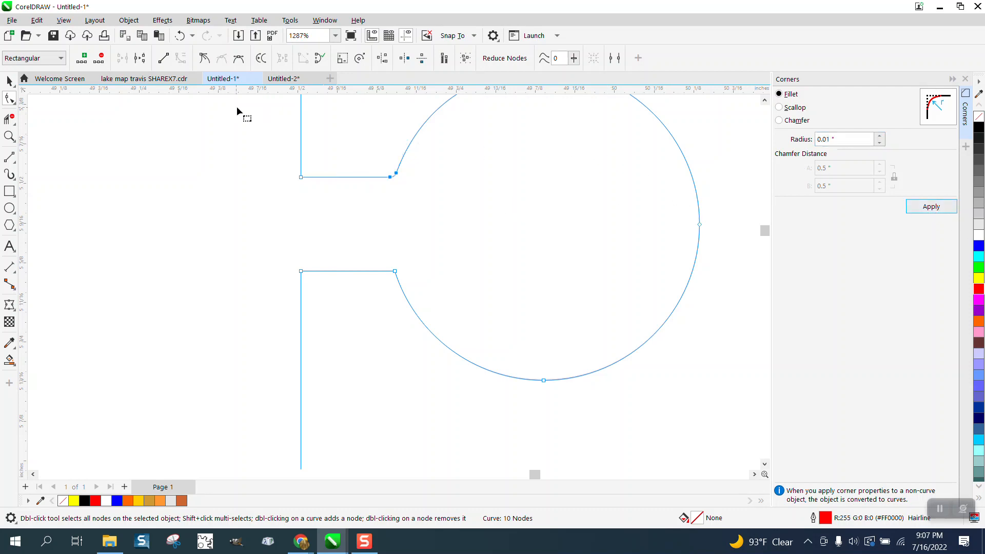
Step: Try a larger 0.25-inch fillet radius on the upper neck nodes at the circle
{"action": "left_click_drag", "start_coordinate": [841, 138], "coordinate": [804, 139]}
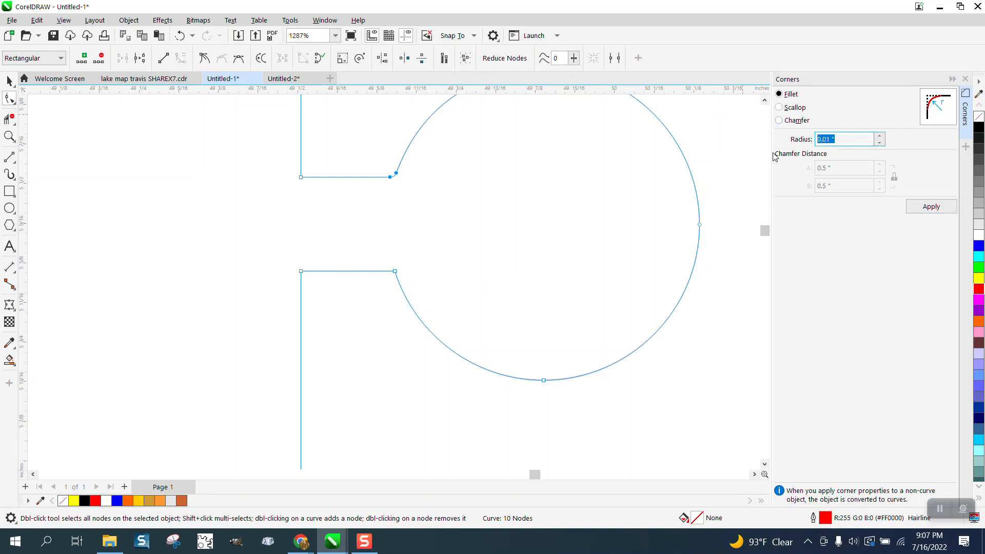
{"action": "key", "text": "BackSpace"}
{"action": "left_click_drag", "start_coordinate": [839, 140], "coordinate": [794, 147]}
{"action": "type", "text": ".25"}
{"action": "left_click", "coordinate": [939, 206]}
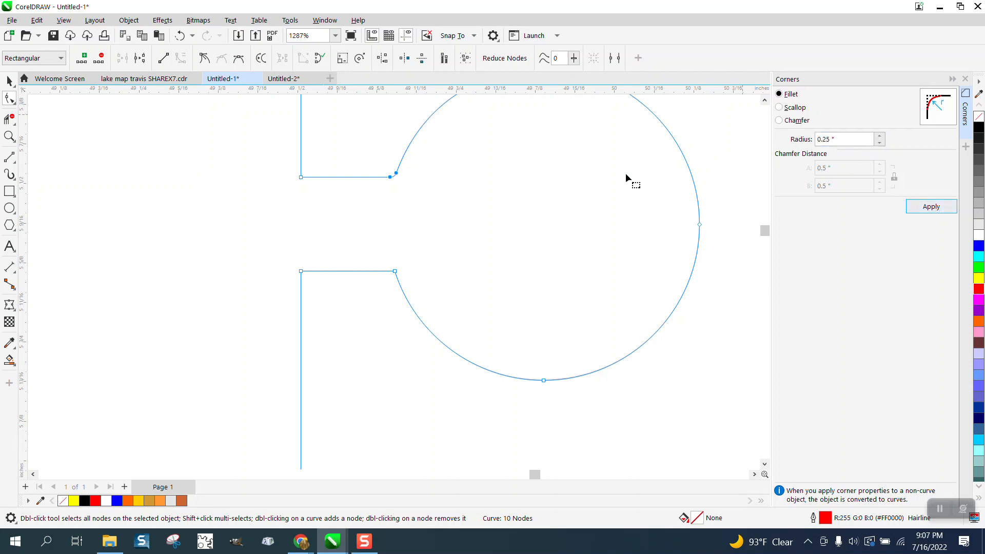
Step: Try a 0.9-inch fillet on the same upper neck nodes, and undo the fillet attempts
{"action": "left_click_drag", "start_coordinate": [834, 141], "coordinate": [797, 146]}
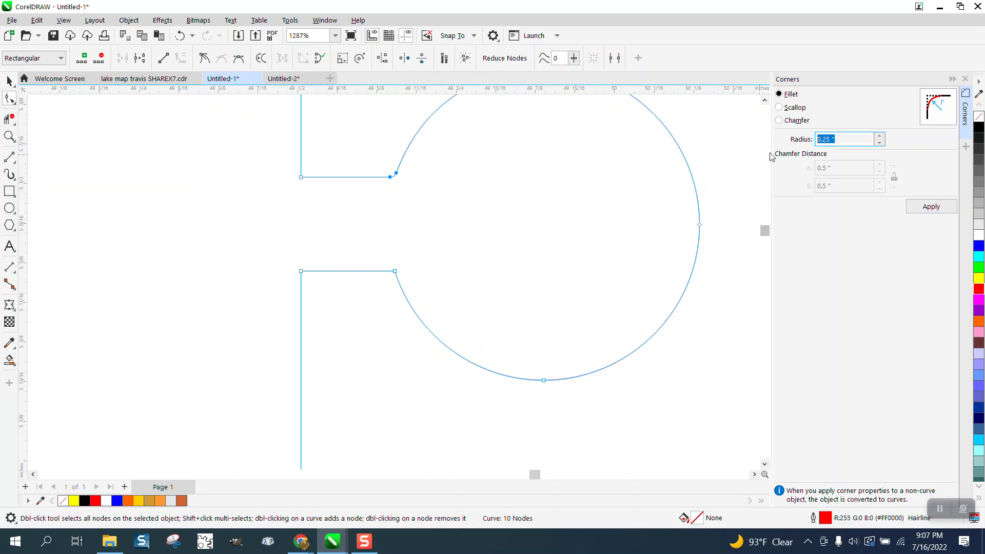
{"action": "type", "text": ".9"}
{"action": "left_click", "coordinate": [932, 207]}
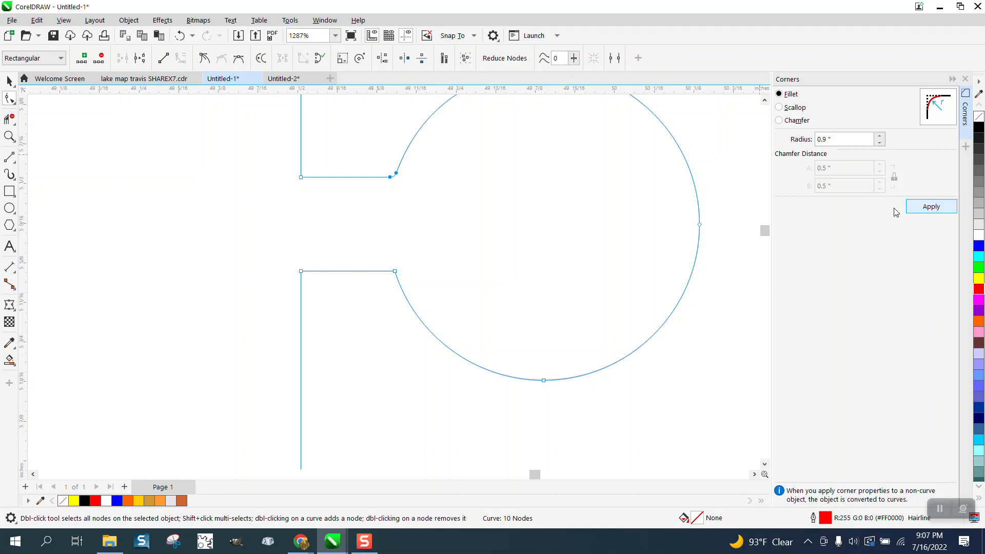
{"action": "left_click", "coordinate": [180, 37]}
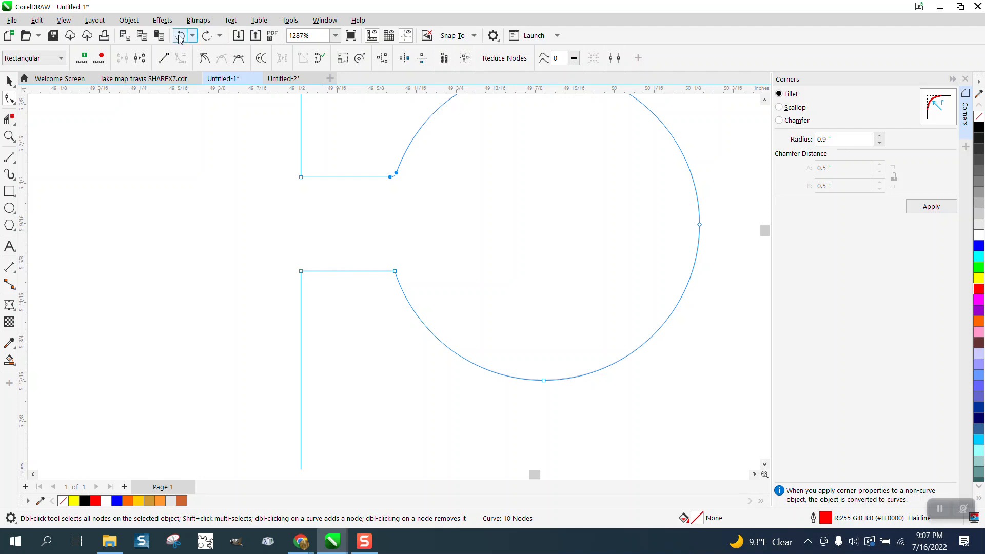
{"action": "left_click", "coordinate": [180, 37]}
Step: Try to fillet the restored upper neck corner at the circle with the 0.9-inch radius
{"action": "left_click_drag", "start_coordinate": [414, 190], "coordinate": [415, 191]}
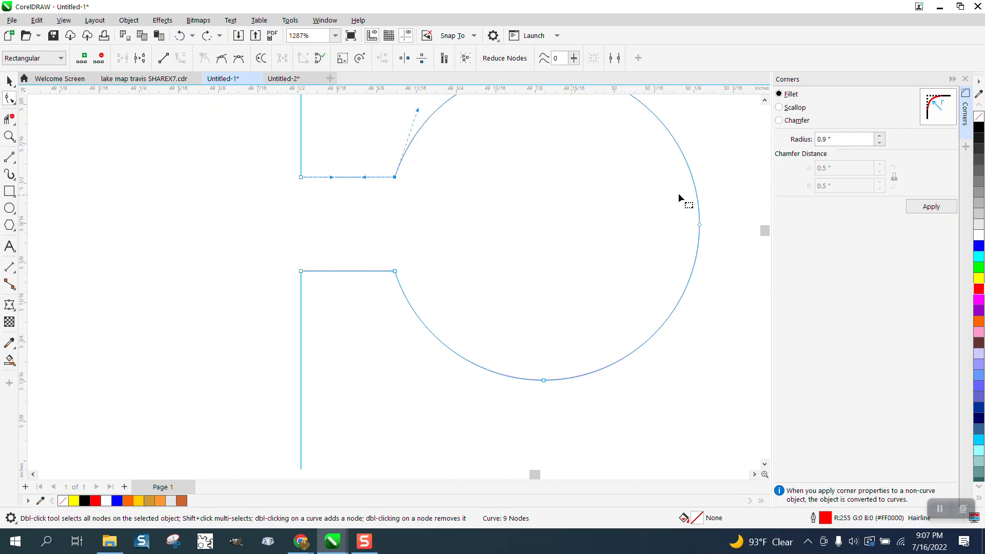
{"action": "left_click", "coordinate": [930, 207]}
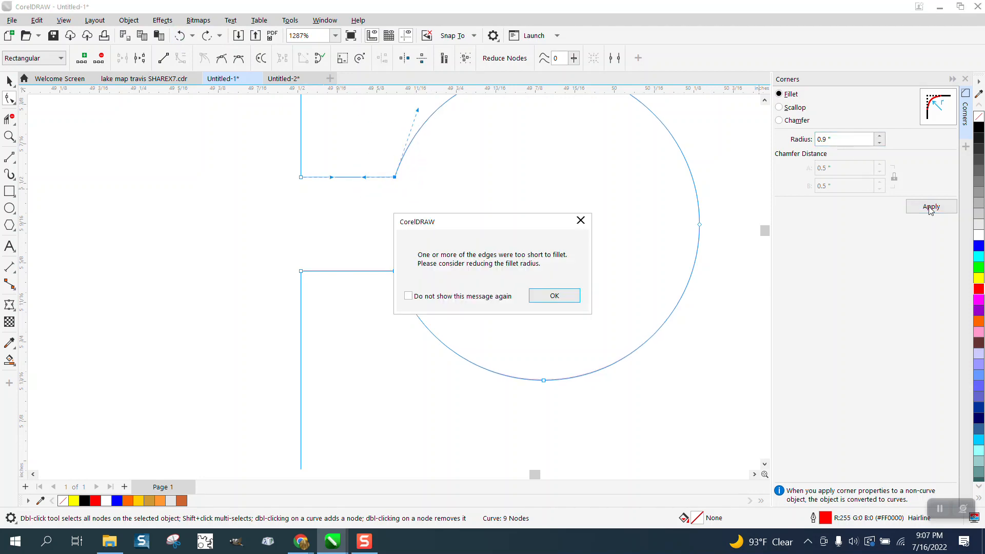
{"action": "left_click", "coordinate": [554, 296]}
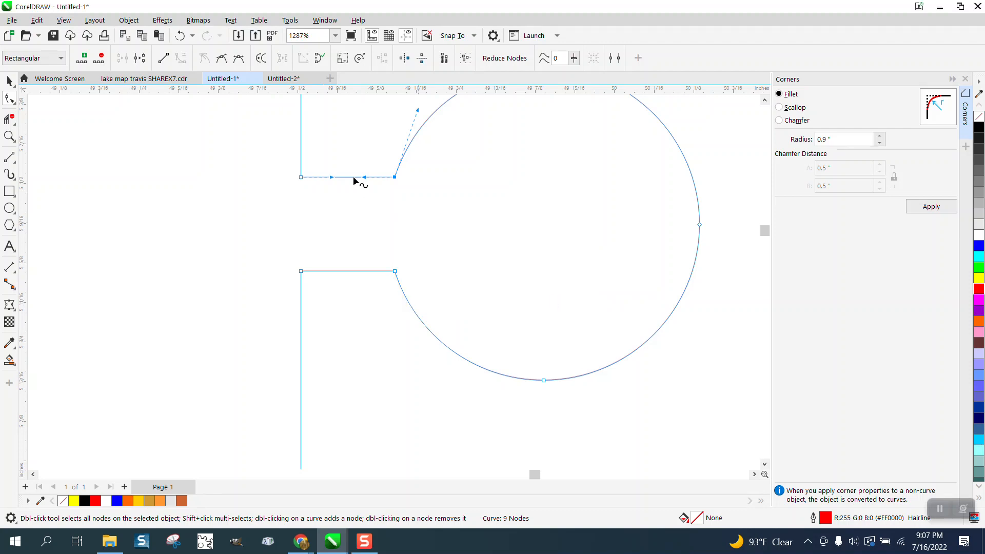
Step: Set the fillet radius to 0.1 inch, try it on both upper neck corners together, and undo the attempt
{"action": "left_click_drag", "start_coordinate": [403, 186], "coordinate": [407, 187]}
{"action": "left_click_drag", "start_coordinate": [834, 140], "coordinate": [795, 145]}
{"action": "type", "text": "."}
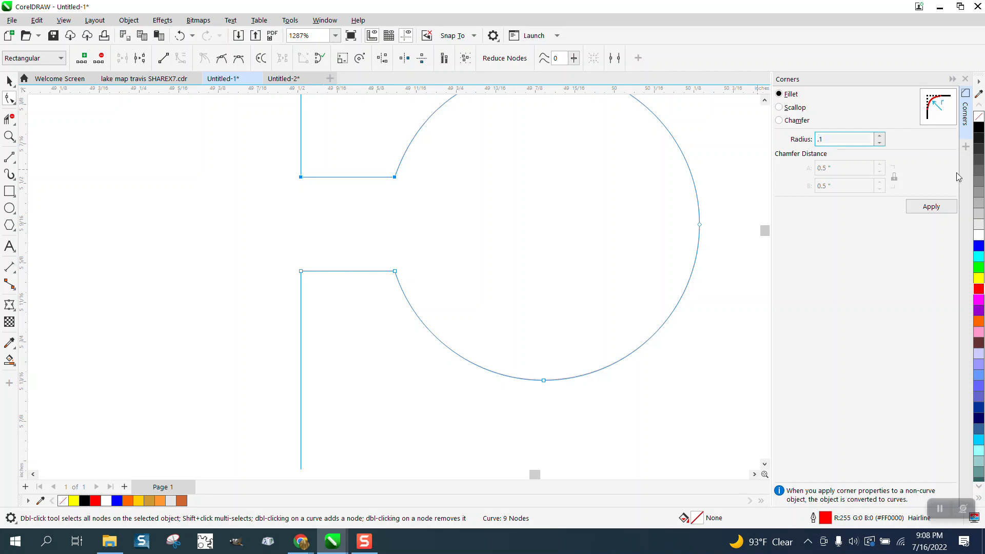
{"action": "type", "text": "1"}
{"action": "left_click", "coordinate": [931, 206]}
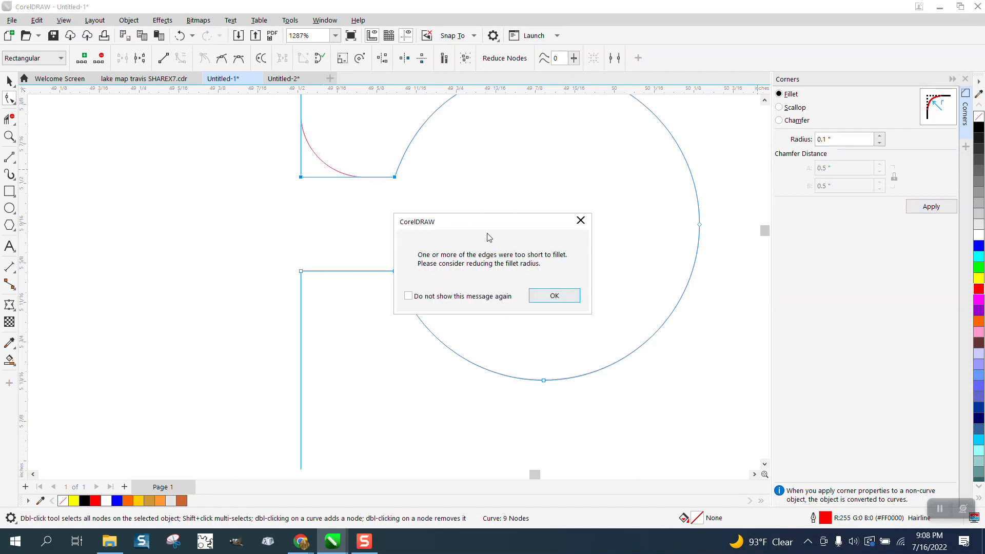
{"action": "left_click", "coordinate": [568, 297]}
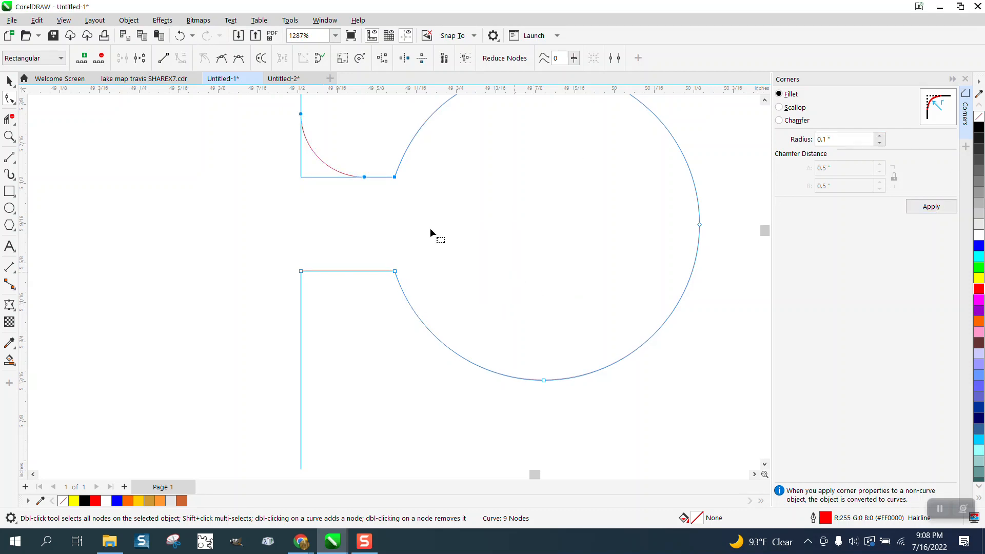
{"action": "left_click", "coordinate": [179, 35]}
Step: Fillet the upper and lower neck corners at the circle one at a time with the 0.1-inch radius
{"action": "left_click_drag", "start_coordinate": [375, 166], "coordinate": [430, 196]}
{"action": "left_click", "coordinate": [931, 206]}
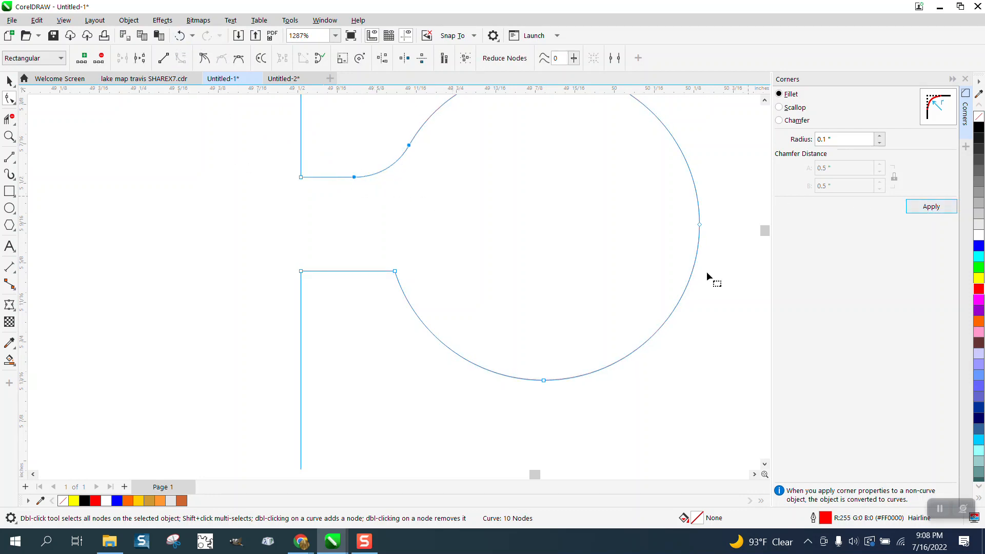
{"action": "left_click_drag", "start_coordinate": [336, 226], "coordinate": [497, 310]}
{"action": "left_click", "coordinate": [930, 207]}
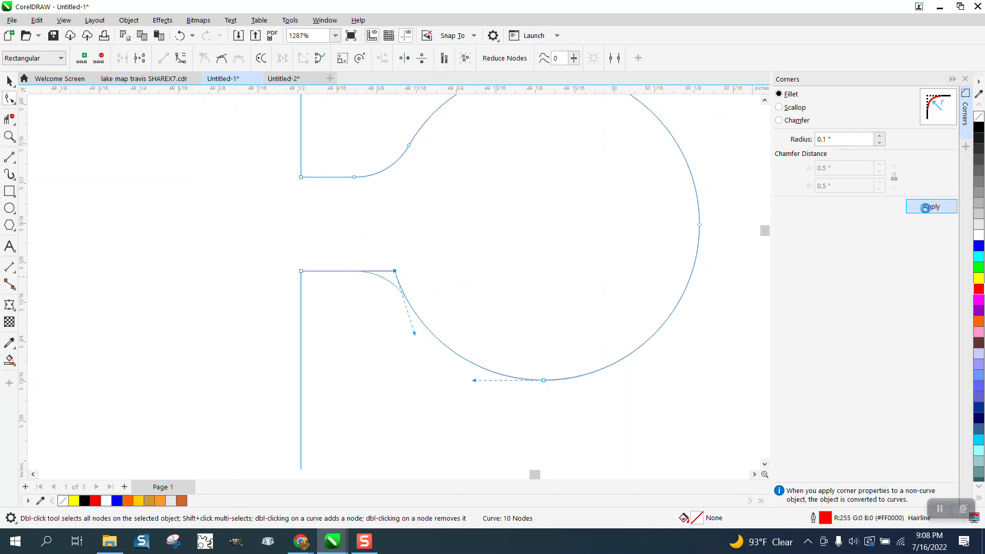
Step: Fillet the upper and lower neck corners at the vertical line with the same 0.1-inch radius
{"action": "left_click_drag", "start_coordinate": [286, 165], "coordinate": [323, 196]}
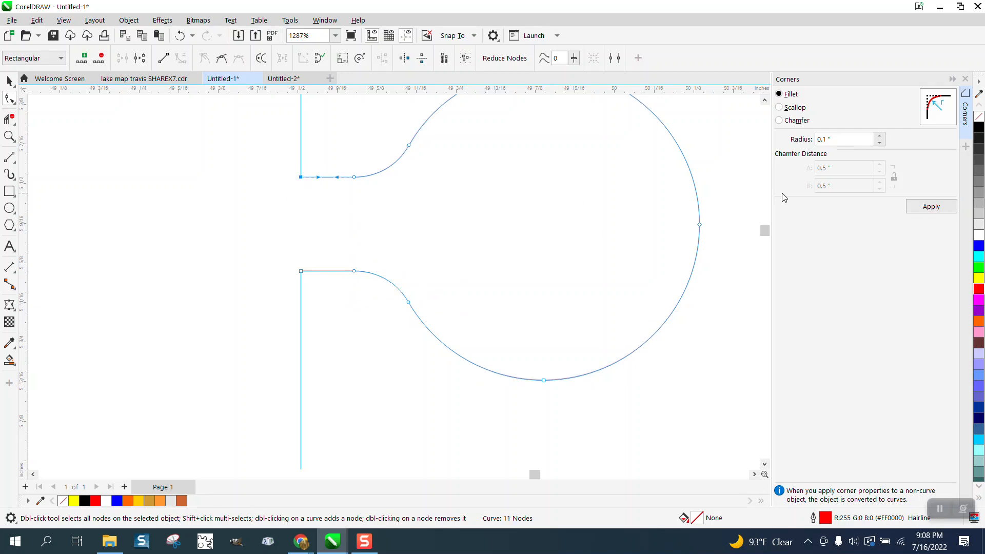
{"action": "left_click", "coordinate": [920, 207]}
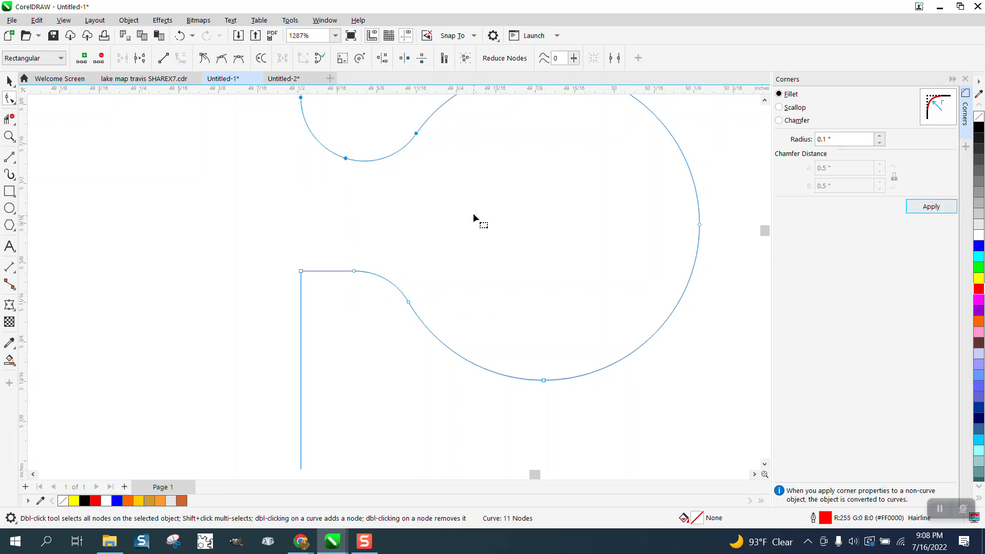
{"action": "left_click_drag", "start_coordinate": [268, 241], "coordinate": [384, 298]}
{"action": "left_click", "coordinate": [305, 248]}
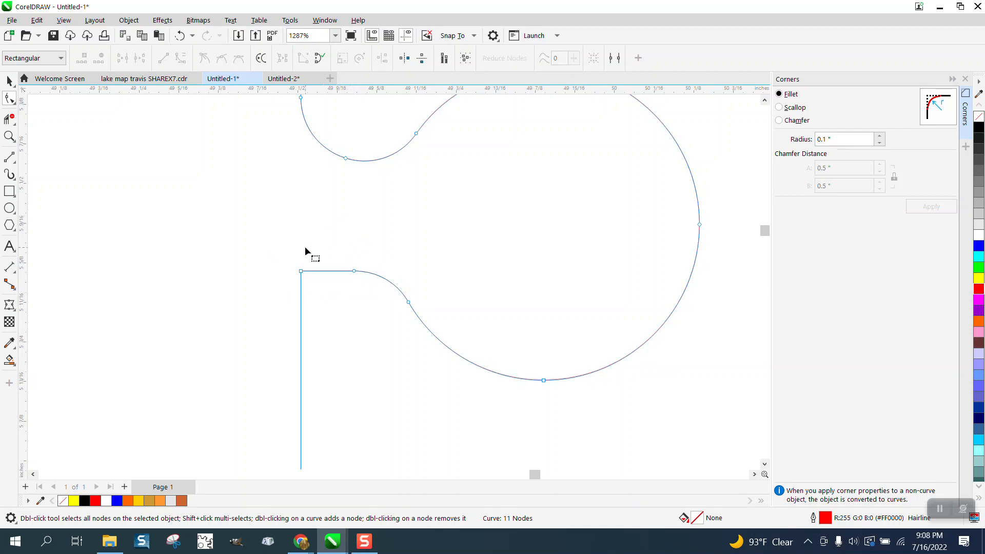
{"action": "left_click", "coordinate": [301, 270]}
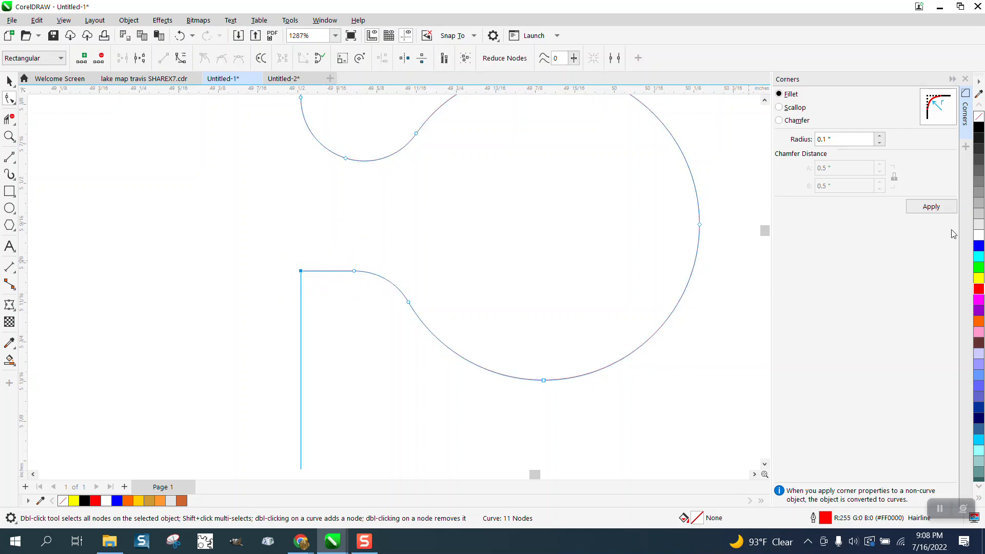
{"action": "left_click", "coordinate": [941, 208]}
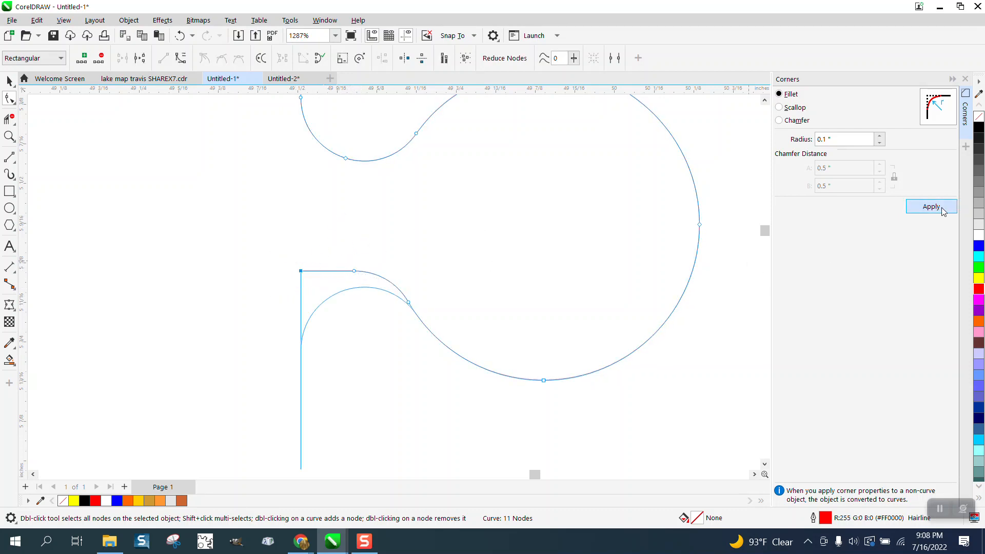
{"action": "left_click", "coordinate": [411, 211]}
{"action": "scroll", "coordinate": [408, 206], "scroll_direction": "down", "scroll_amount": 5}
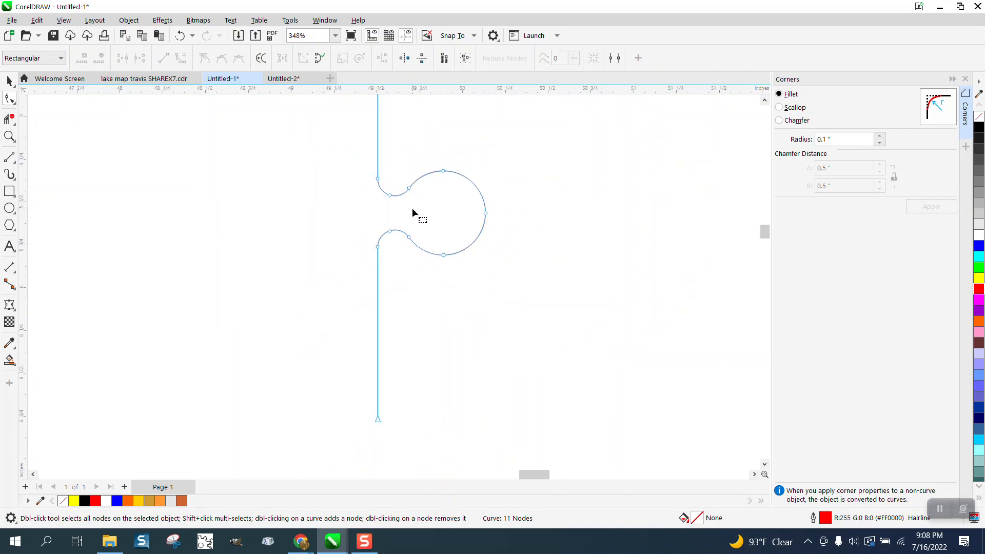
Step: Set the document's nudge distance to 0.01 inch with no object selected
{"action": "left_click", "coordinate": [9, 136]}
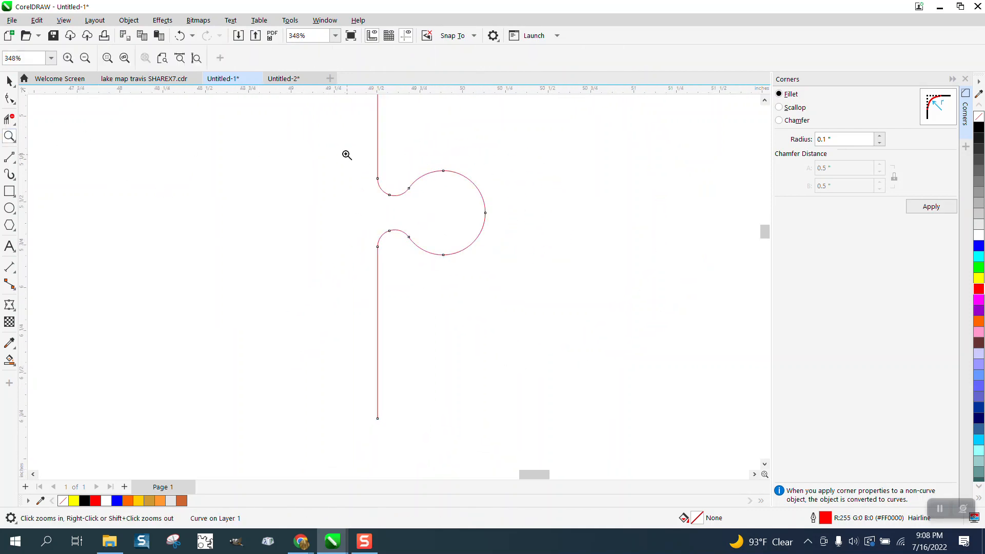
{"action": "left_click_drag", "start_coordinate": [345, 154], "coordinate": [575, 282]}
{"action": "scroll", "coordinate": [282, 231], "scroll_direction": "down", "scroll_amount": 2}
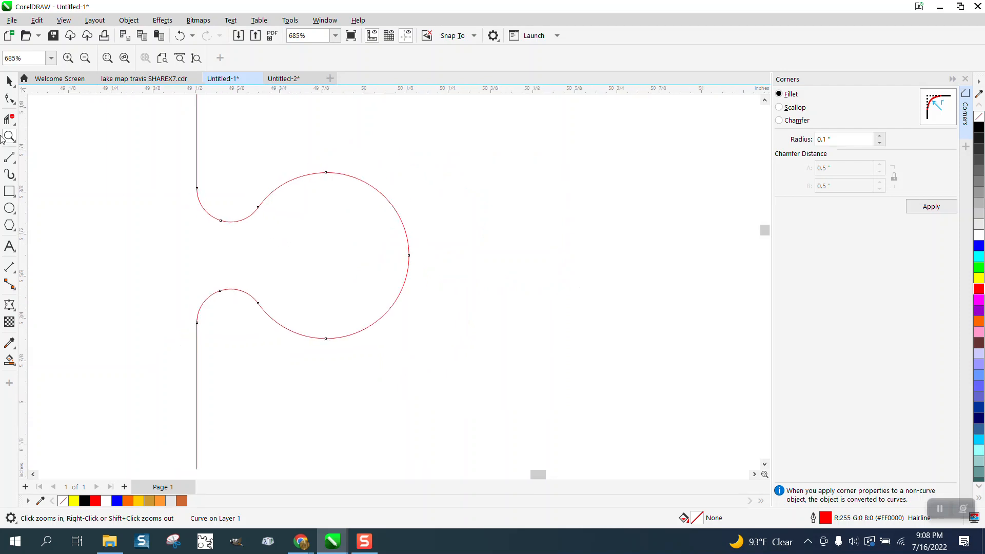
{"action": "left_click", "coordinate": [10, 101]}
{"action": "left_click_drag", "start_coordinate": [175, 234], "coordinate": [278, 320]}
{"action": "left_click", "coordinate": [9, 81]}
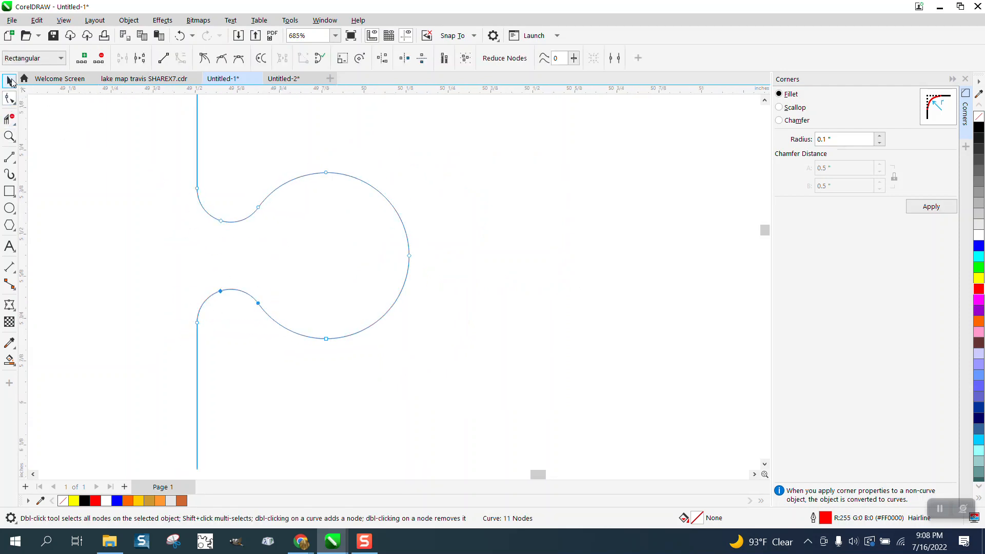
{"action": "left_click", "coordinate": [134, 134]}
{"action": "left_click_drag", "start_coordinate": [419, 61], "coordinate": [337, 82]}
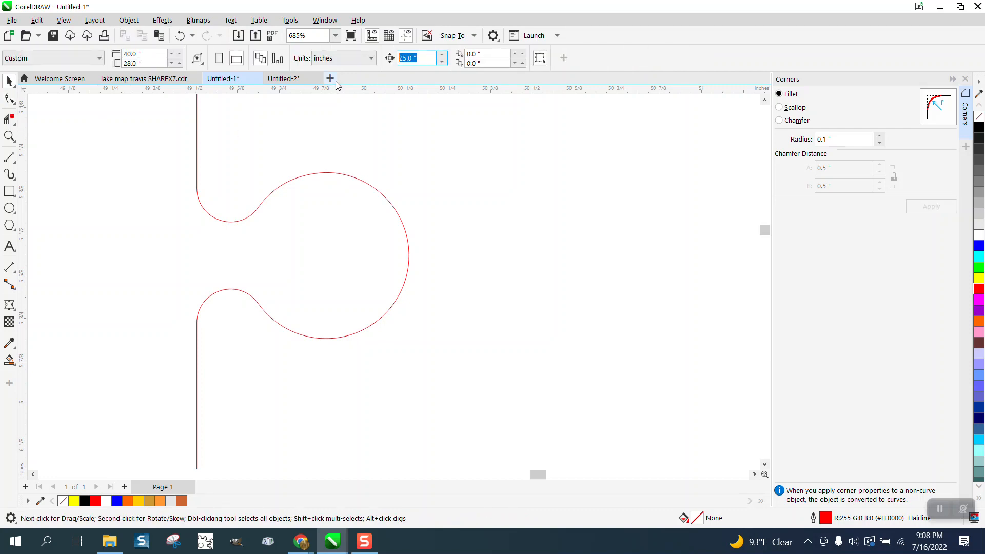
{"action": "type", "text": ".01"}
Step: Select the connector's lower neck, bottom and rightmost circle nodes and nudge them repeatedly downward
{"action": "left_click", "coordinate": [10, 98]}
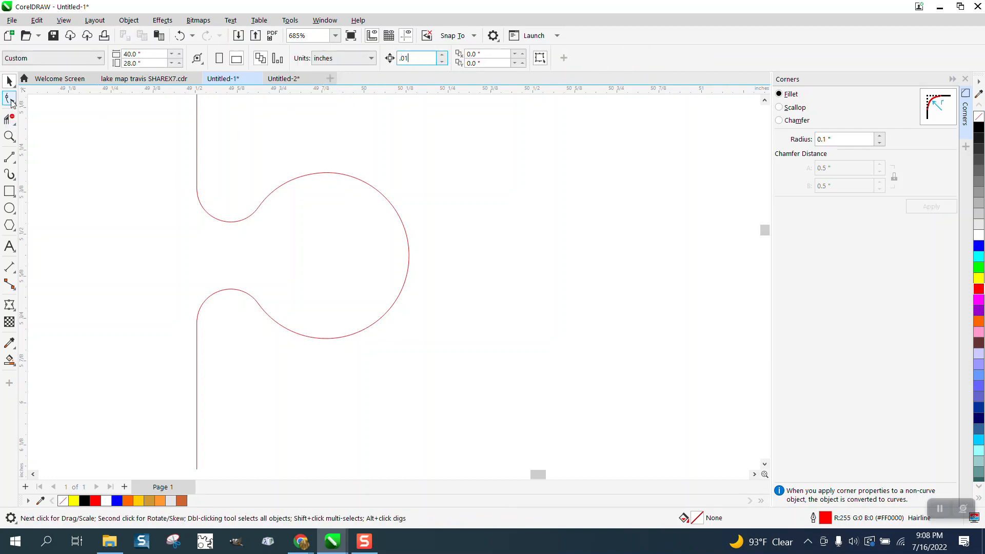
{"action": "left_click", "coordinate": [225, 289]}
{"action": "left_click_drag", "start_coordinate": [264, 345], "coordinate": [456, 358]}
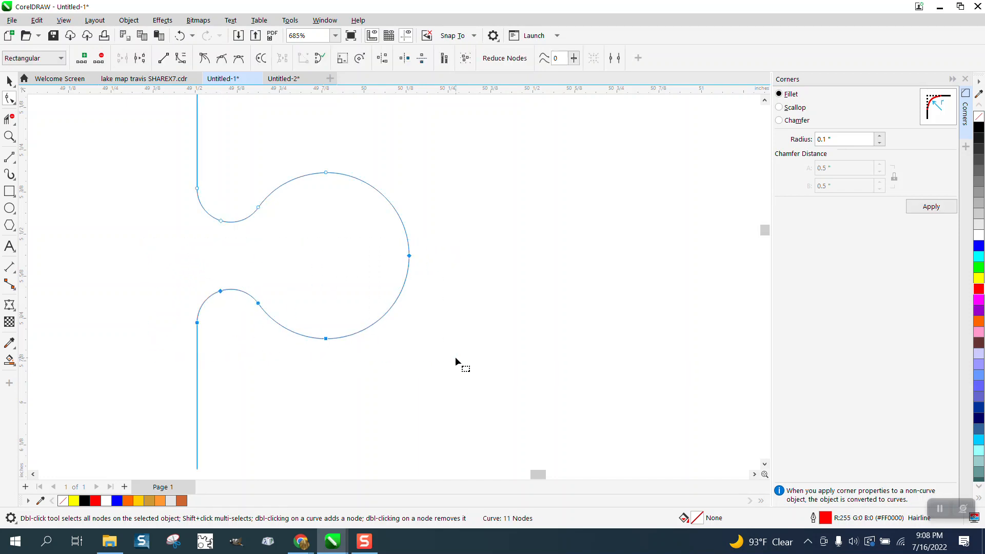
{"action": "key", "text": "Down"}
{"action": "key", "text": "Down"}
{"action": "key", "text": "Down"}
{"action": "key", "text": "Down"}
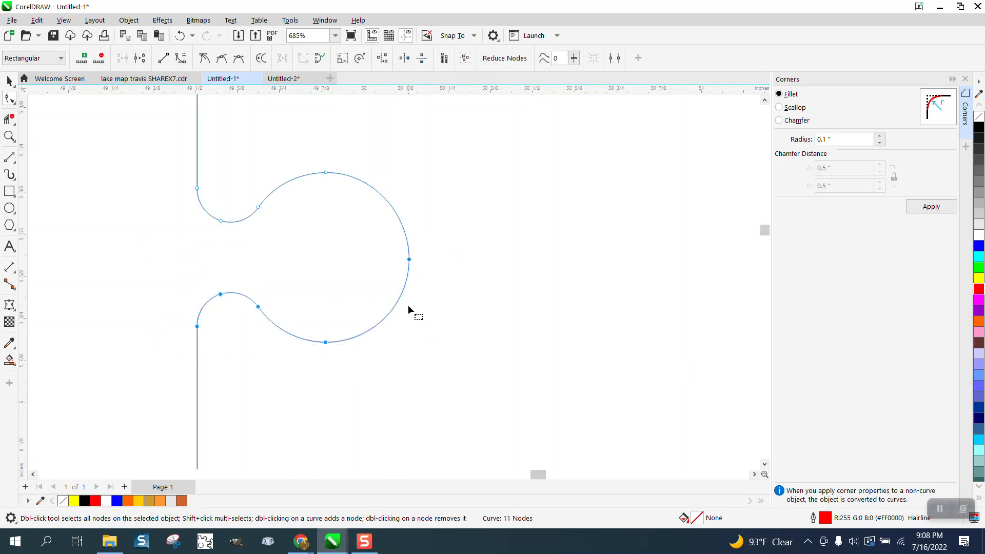
{"action": "key", "text": "Down"}
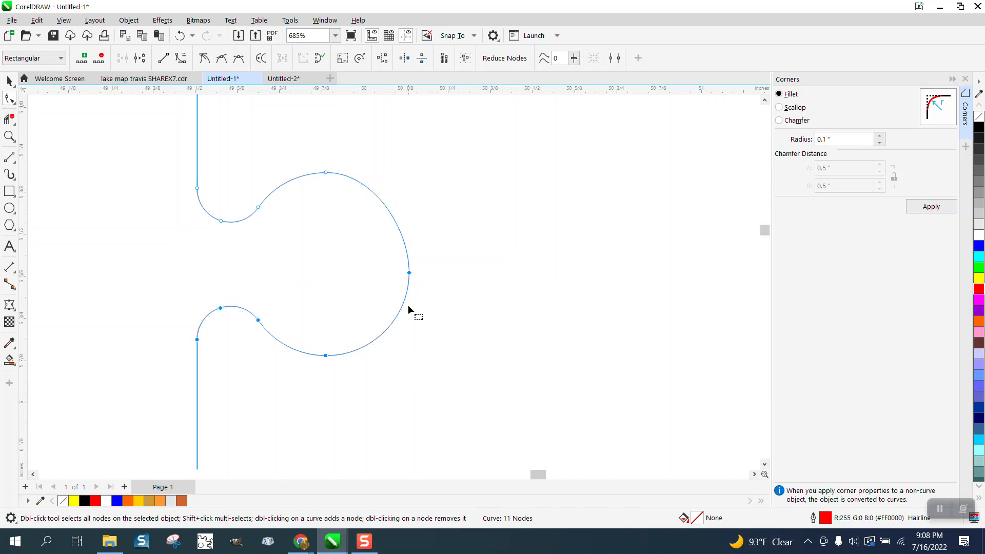
Step: Undo all the downward nudges of the connector's selected nodes
{"action": "left_click", "coordinate": [179, 37]}
{"action": "left_click", "coordinate": [179, 37]}
{"action": "left_click", "coordinate": [179, 37]}
{"action": "left_click", "coordinate": [179, 37]}
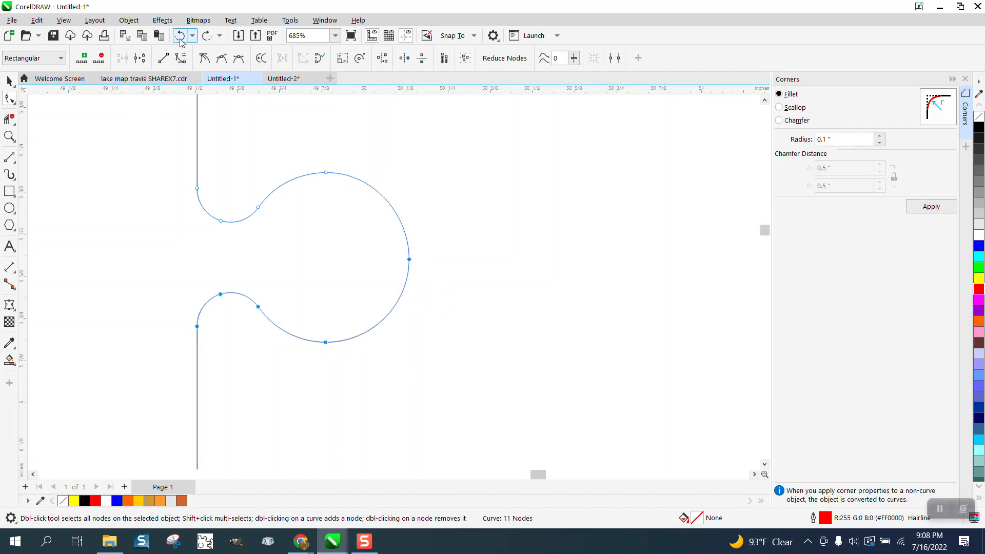
{"action": "left_click", "coordinate": [180, 37]}
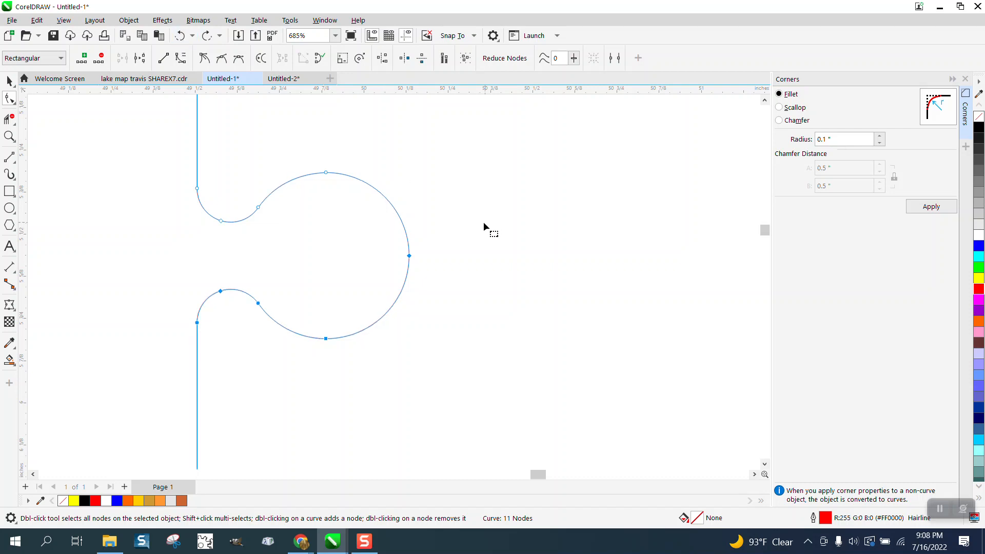
Step: Delete the circle's rightmost node, and try deleting the lower neck and bottom circle nodes
{"action": "left_click_drag", "start_coordinate": [376, 272], "coordinate": [376, 269]}
{"action": "key", "text": "Delete"}
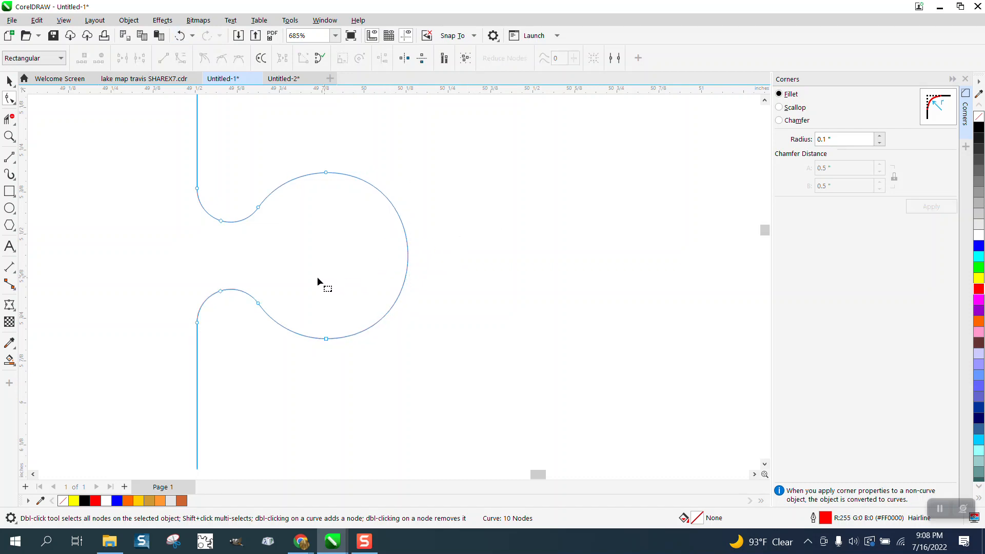
{"action": "left_click_drag", "start_coordinate": [420, 368], "coordinate": [421, 368]}
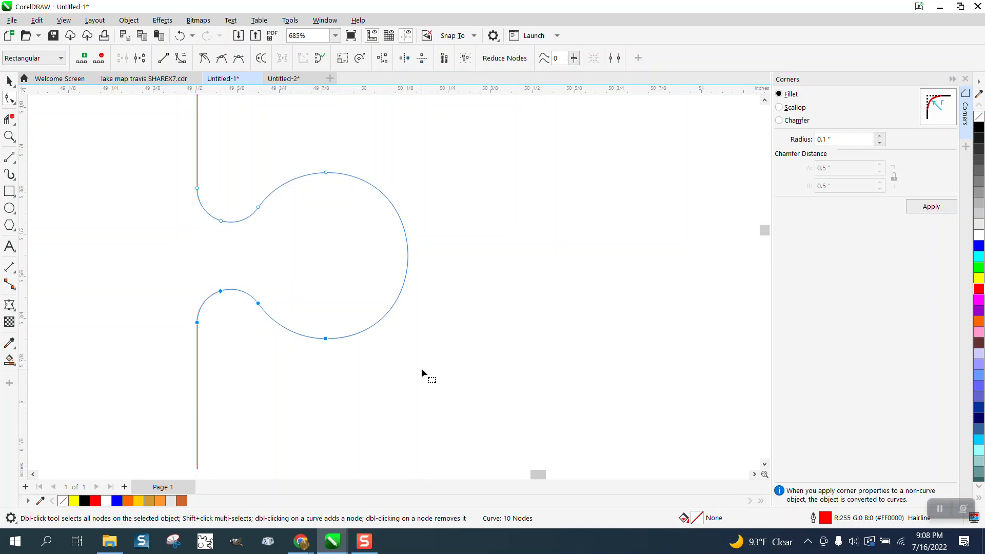
{"action": "key", "text": "Delete"}
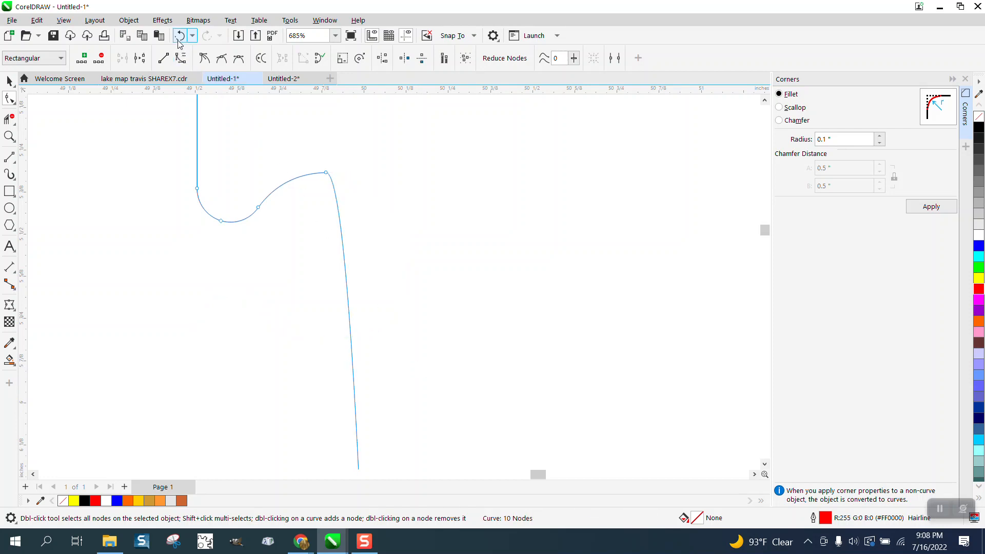
Step: Undo the last node deletion on the connector and set the document's nudge distance to 0.1 inch with nothing selected
{"action": "left_click", "coordinate": [179, 35]}
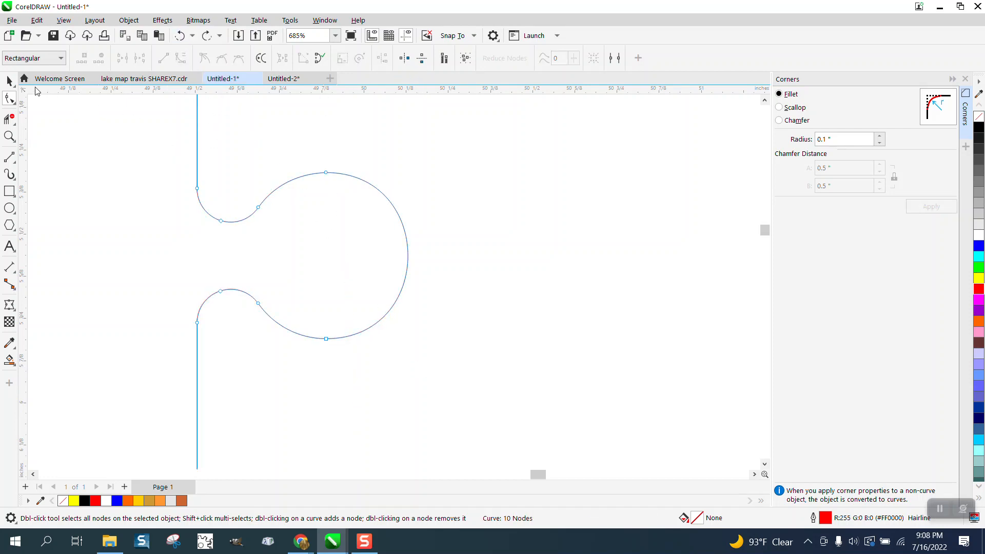
{"action": "left_click", "coordinate": [9, 81]}
{"action": "left_click", "coordinate": [137, 119]}
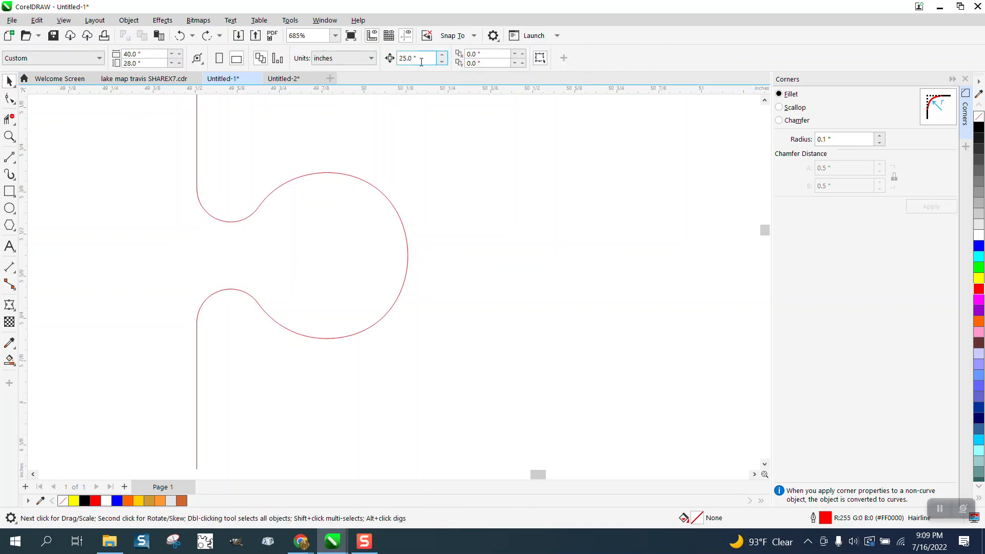
{"action": "left_click_drag", "start_coordinate": [421, 61], "coordinate": [399, 60]}
{"action": "type", "text": ".1"}
Step: Widen the connector by nudging its lower neck and bottom circle nodes down 0.1 inch and the matching upper nodes up 0.1 inch
{"action": "left_click", "coordinate": [9, 98]}
{"action": "left_click", "coordinate": [224, 286]}
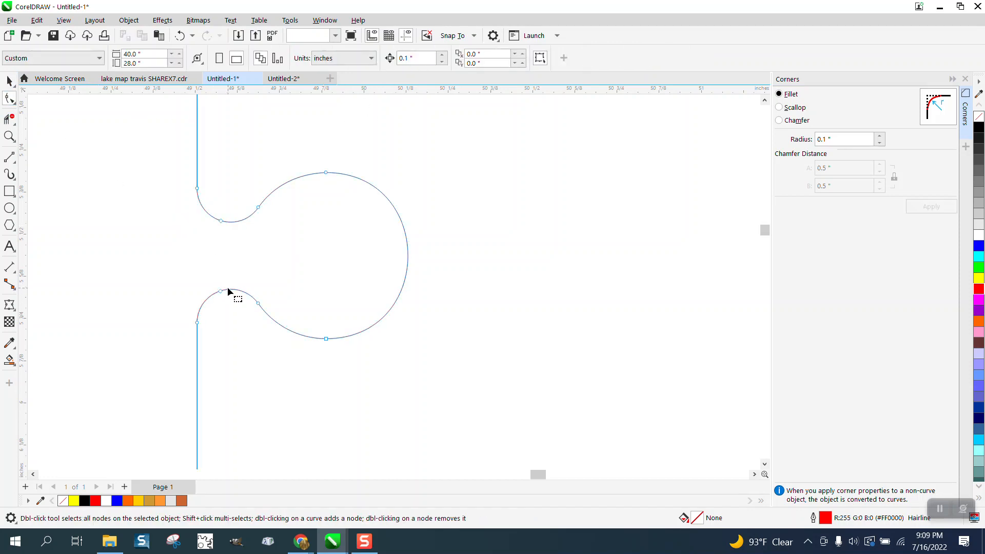
{"action": "left_click_drag", "start_coordinate": [149, 252], "coordinate": [415, 361]}
{"action": "key", "text": "Down"}
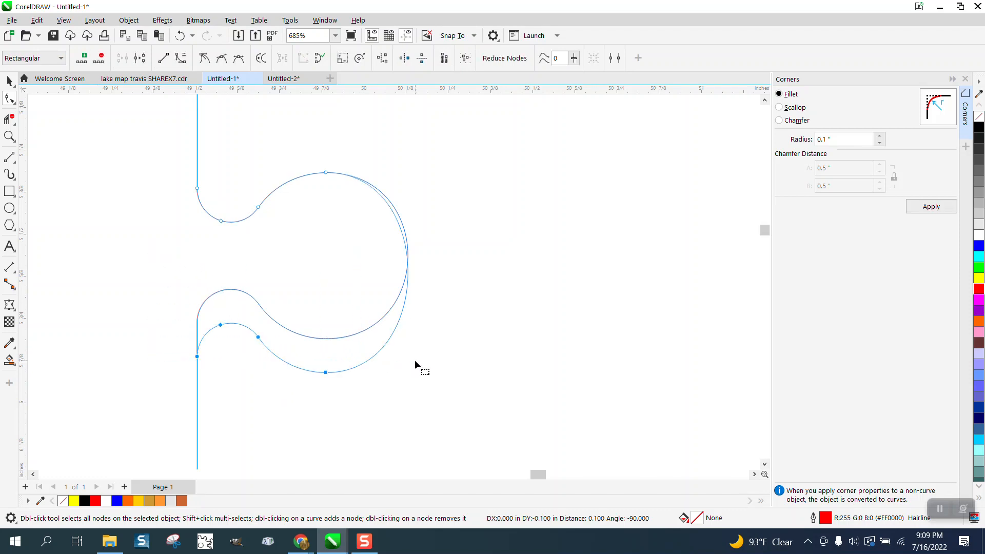
{"action": "left_click_drag", "start_coordinate": [187, 200], "coordinate": [340, 260]}
{"action": "key", "text": "Up"}
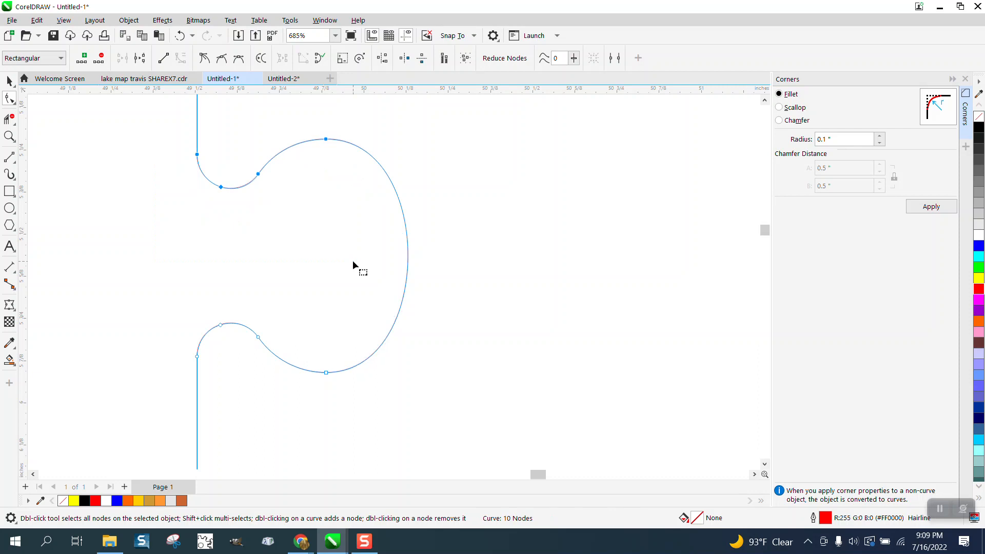
Step: Place a copy of the connector about 3.1 inches to its right and align the two level with each other
{"action": "scroll", "coordinate": [354, 264], "scroll_direction": "down", "scroll_amount": 3}
{"action": "scroll", "coordinate": [355, 263], "scroll_direction": "down", "scroll_amount": 1}
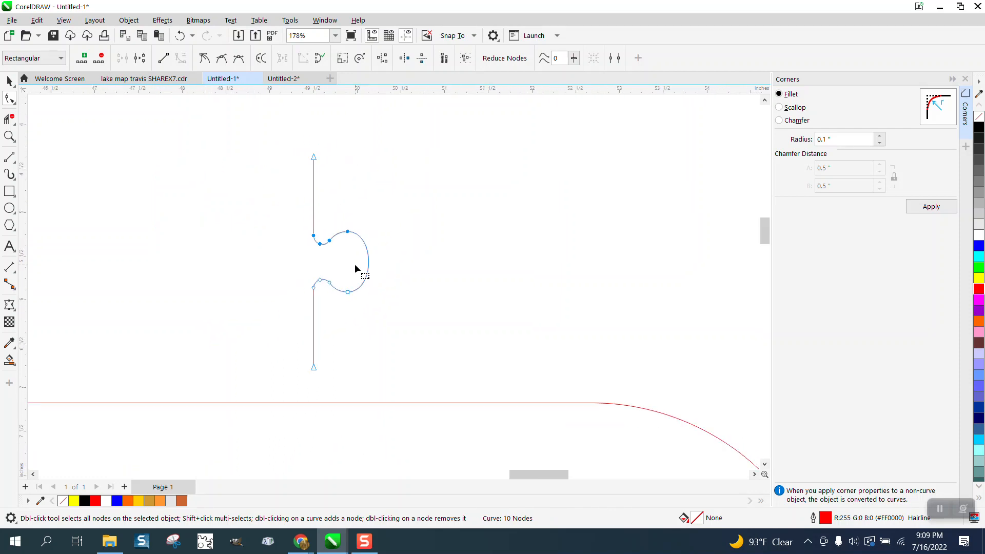
{"action": "left_click", "coordinate": [9, 81]}
{"action": "scroll", "coordinate": [336, 228], "scroll_direction": "down", "scroll_amount": 2}
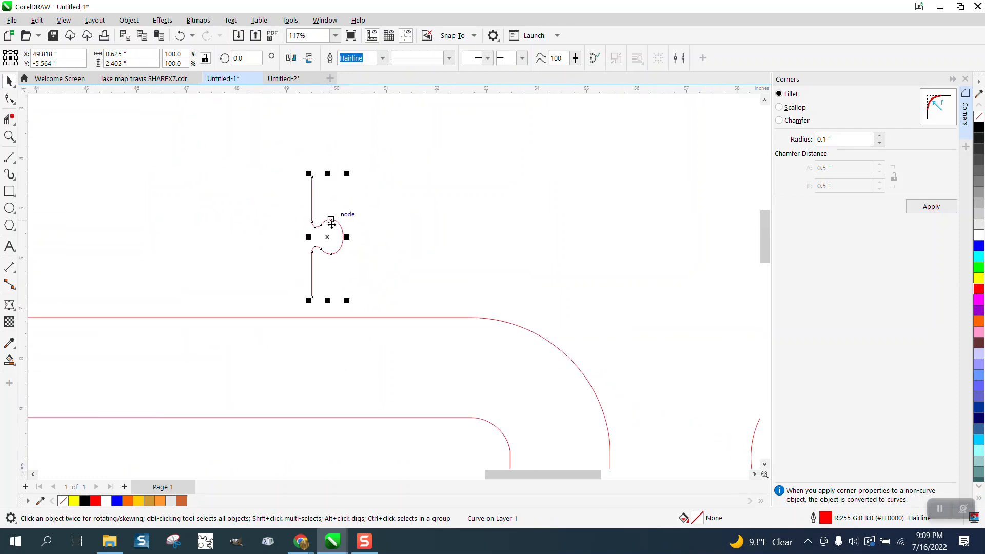
{"action": "scroll", "coordinate": [336, 228], "scroll_direction": "down", "scroll_amount": 2}
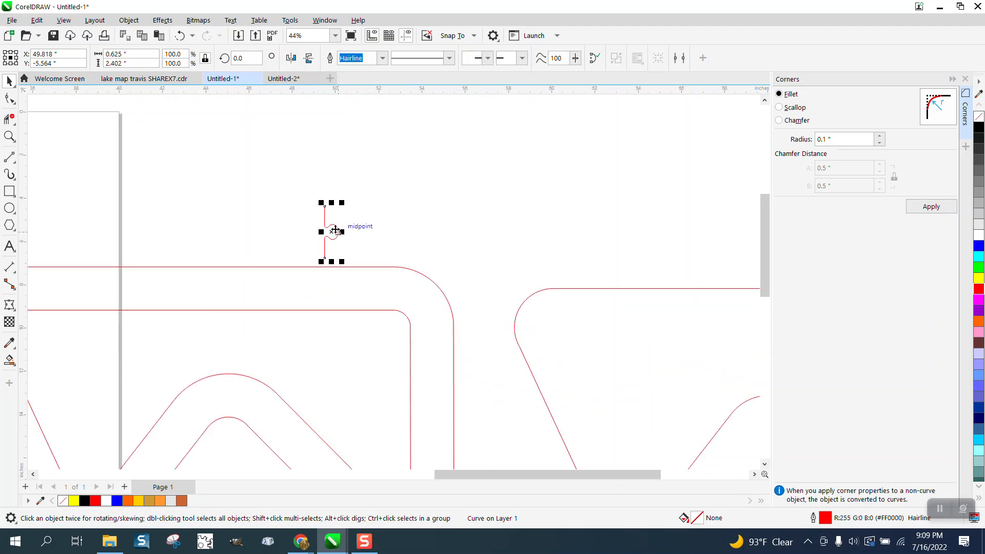
{"action": "left_click_drag", "start_coordinate": [336, 229], "coordinate": [401, 227]}
{"action": "right_click", "coordinate": [401, 227]}
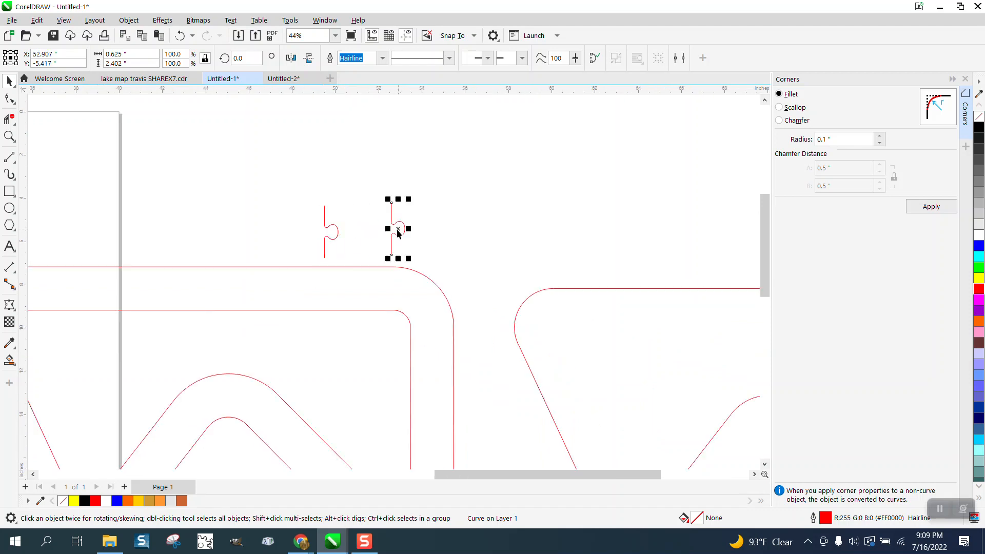
{"action": "left_click_drag", "start_coordinate": [283, 189], "coordinate": [310, 209]}
{"action": "left_click_drag", "start_coordinate": [453, 263], "coordinate": [451, 261]}
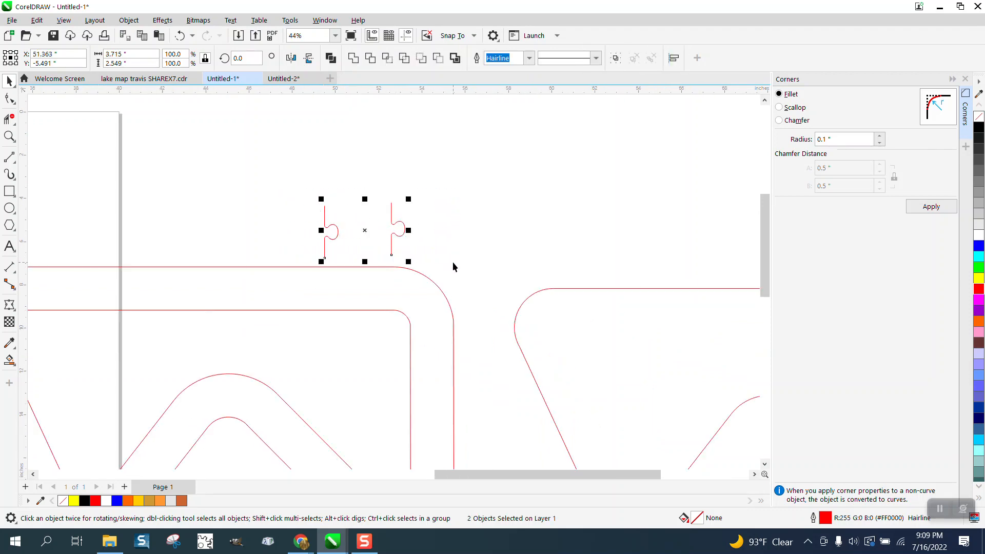
Step: Blend the two selected connectors with 6 intermediate steps
{"action": "left_click", "coordinate": [964, 78]}
{"action": "left_click", "coordinate": [163, 21]}
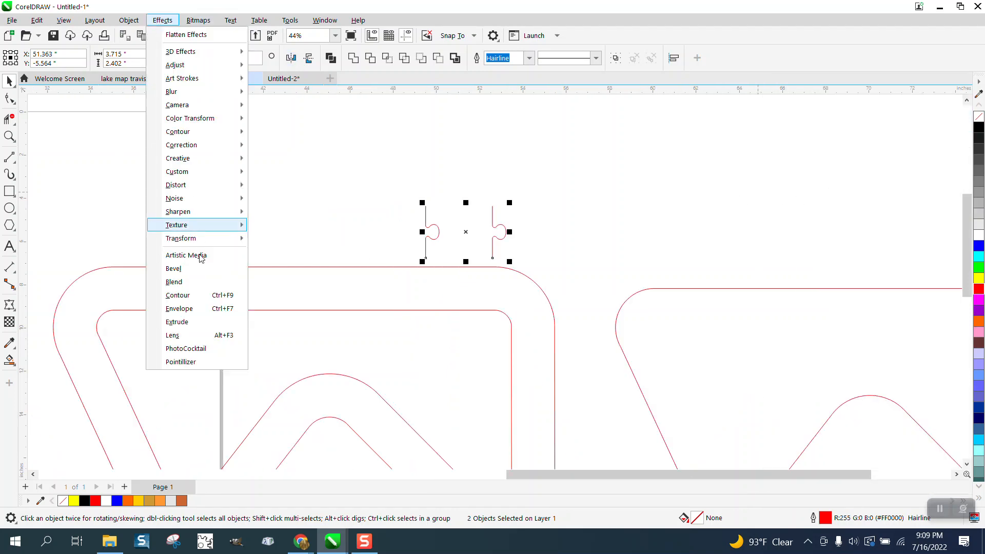
{"action": "left_click", "coordinate": [176, 282]}
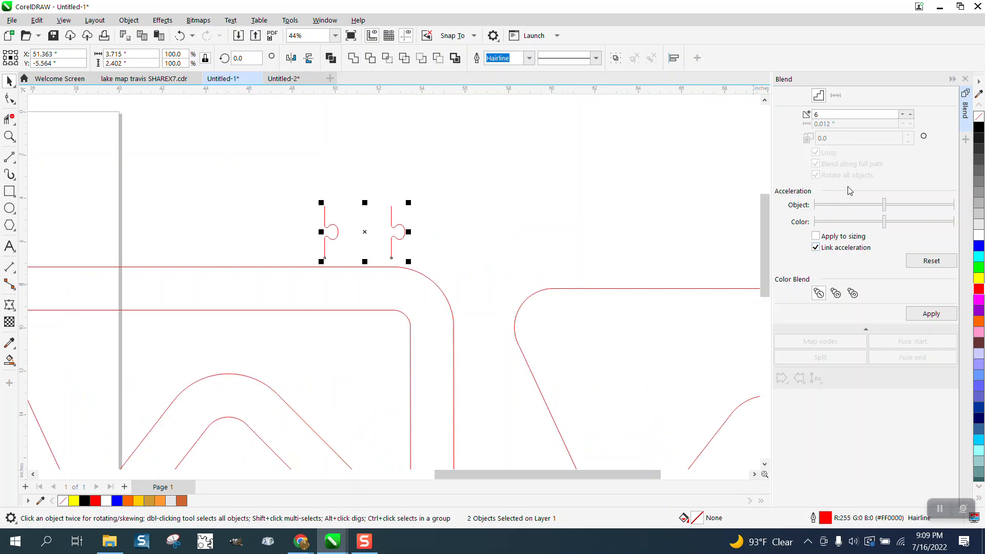
{"action": "left_click", "coordinate": [930, 314]}
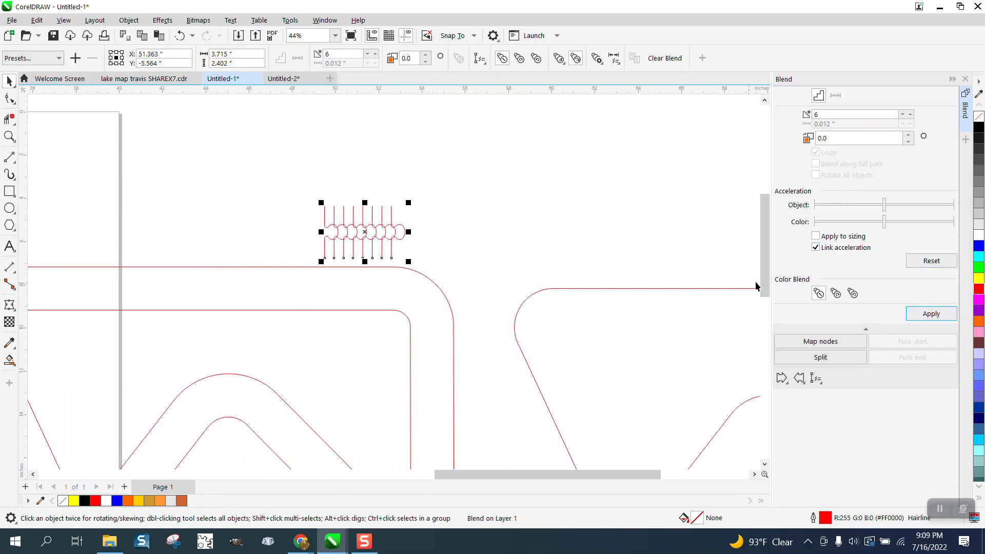
Step: Attach the blend to the separate track centre path, blending along the full path and rotating all objects
{"action": "left_click", "coordinate": [815, 378]}
{"action": "left_click", "coordinate": [834, 388]}
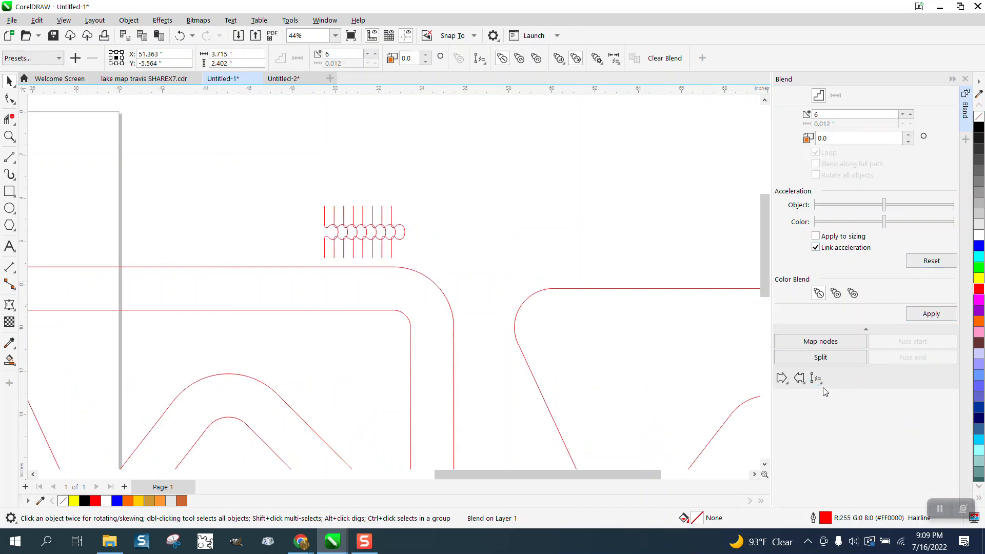
{"action": "left_click", "coordinate": [608, 288]}
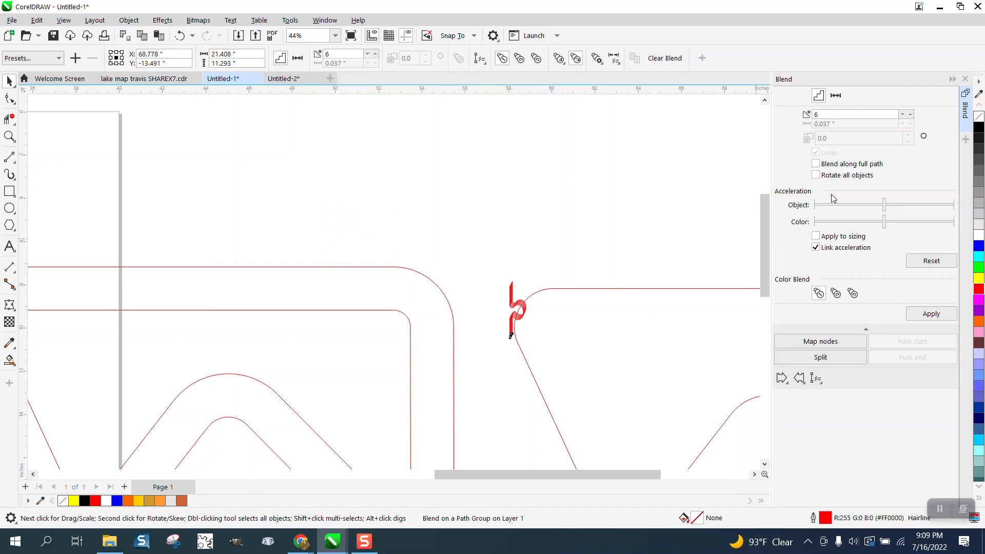
{"action": "left_click", "coordinate": [816, 164]}
{"action": "left_click", "coordinate": [816, 175]}
{"action": "left_click", "coordinate": [927, 314]}
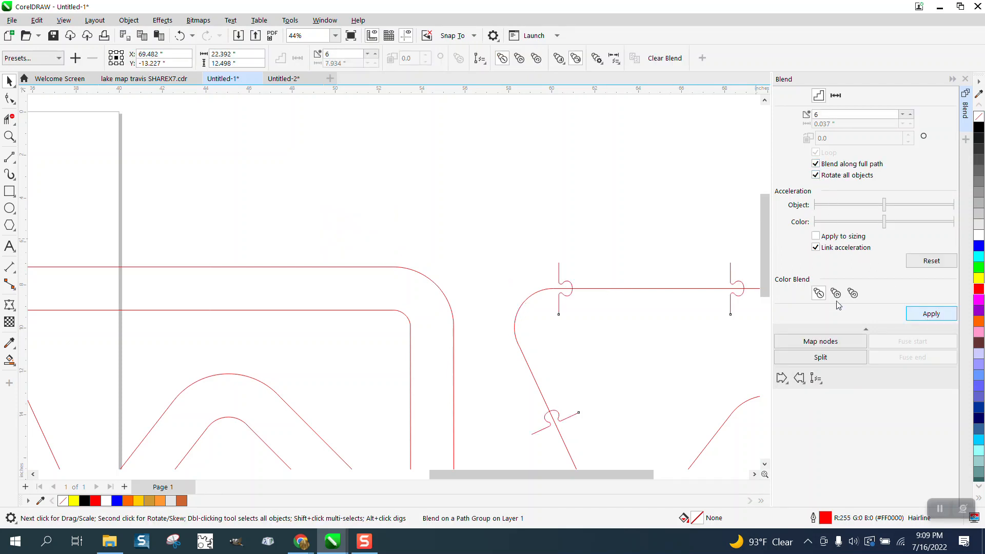
Step: Select the connector blend on the centre path and break it apart
{"action": "left_click", "coordinate": [397, 211]}
{"action": "scroll", "coordinate": [396, 211], "scroll_direction": "down", "scroll_amount": 2}
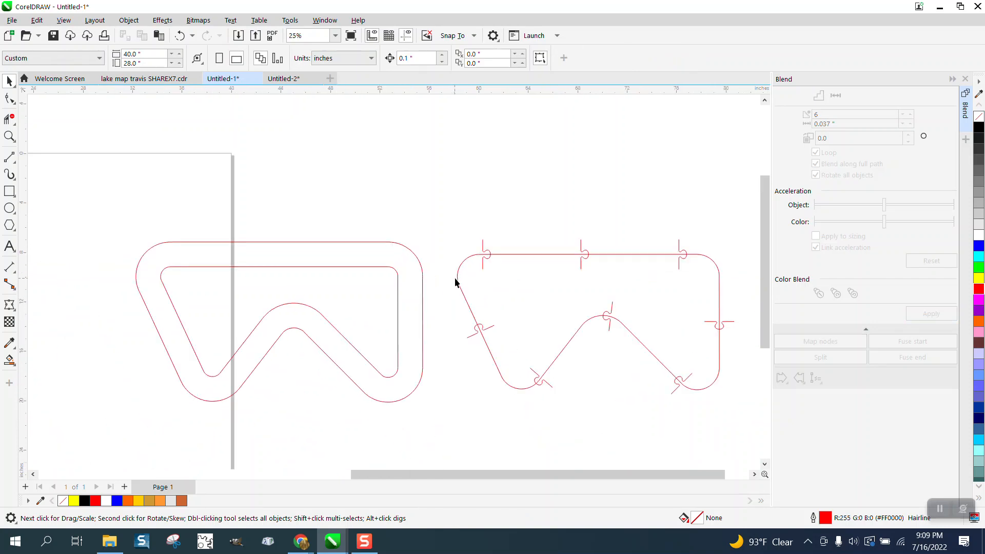
{"action": "left_click_drag", "start_coordinate": [706, 405], "coordinate": [738, 420]}
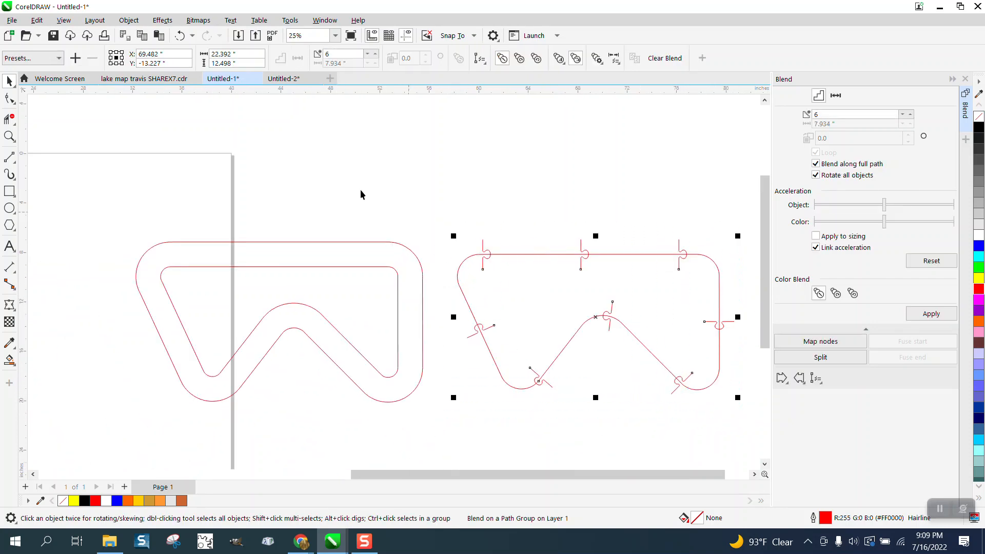
{"action": "left_click", "coordinate": [162, 20]}
{"action": "mouse_move", "coordinate": [129, 21]}
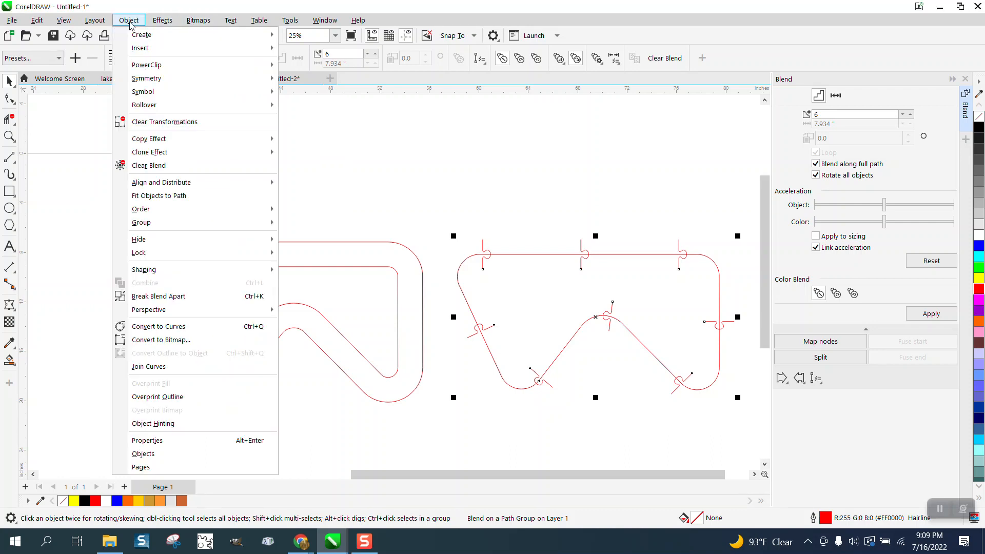
{"action": "left_click", "coordinate": [182, 300]}
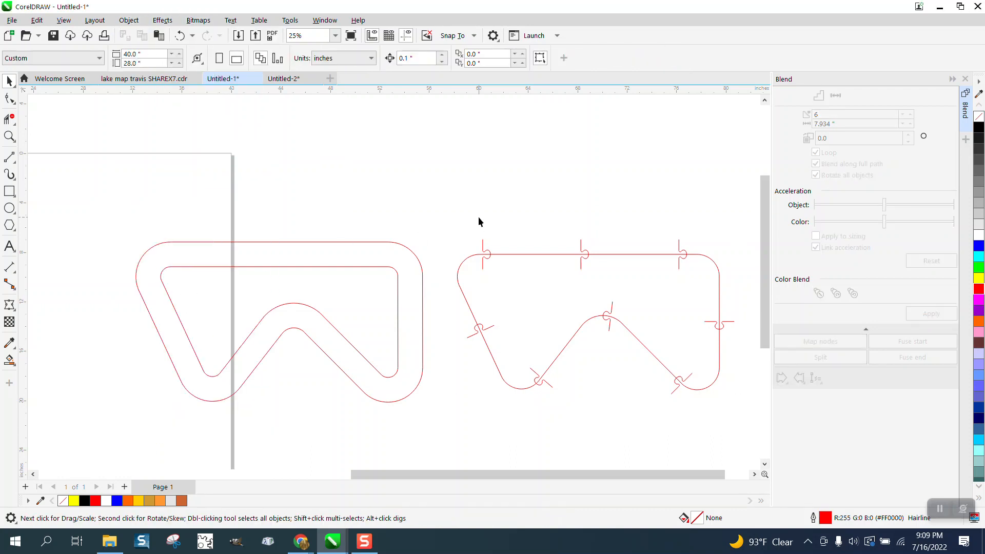
Step: Ungroup the group of intermediate connectors along the centre path and clear the selection
{"action": "left_click", "coordinate": [483, 248]}
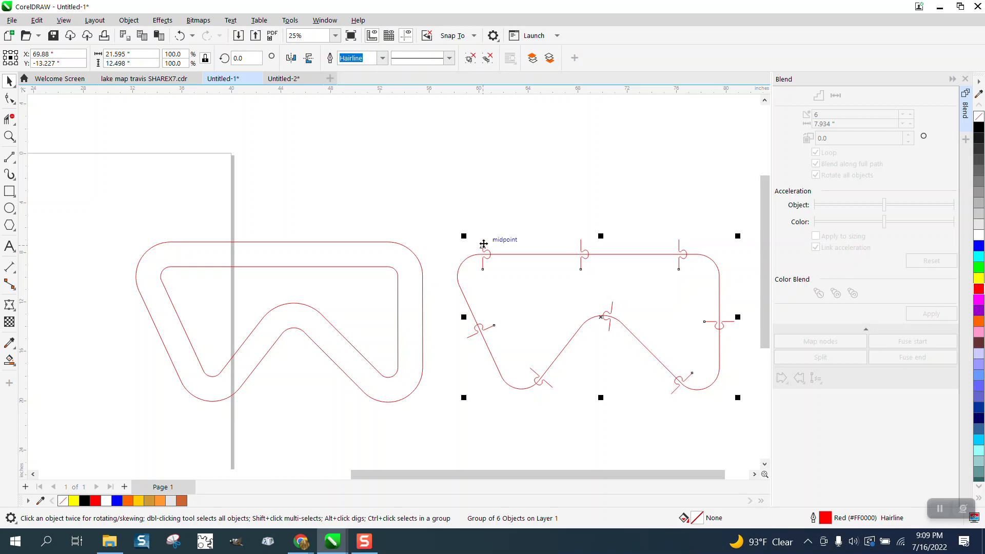
{"action": "left_click", "coordinate": [128, 20]}
{"action": "mouse_move", "coordinate": [185, 222]}
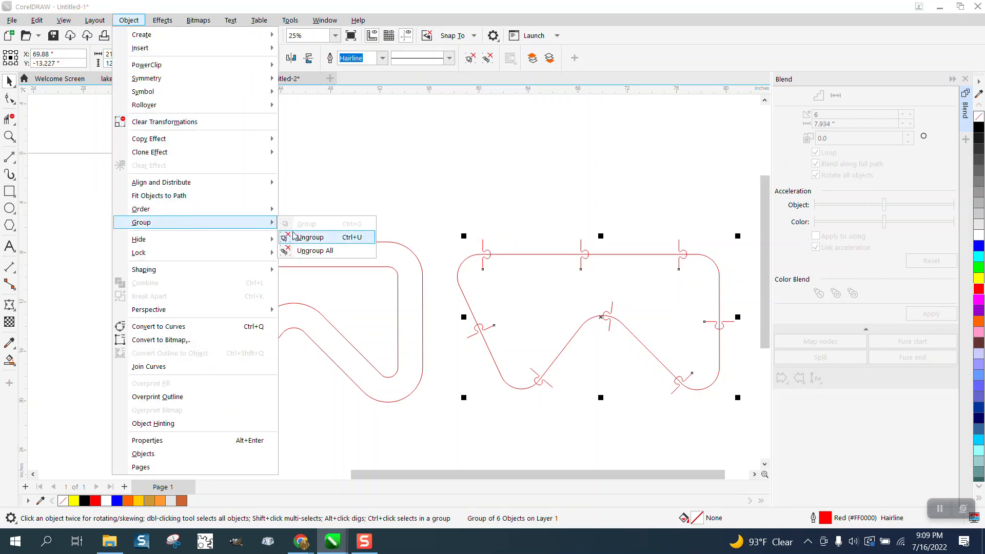
{"action": "left_click", "coordinate": [318, 233]}
{"action": "left_click", "coordinate": [518, 236]}
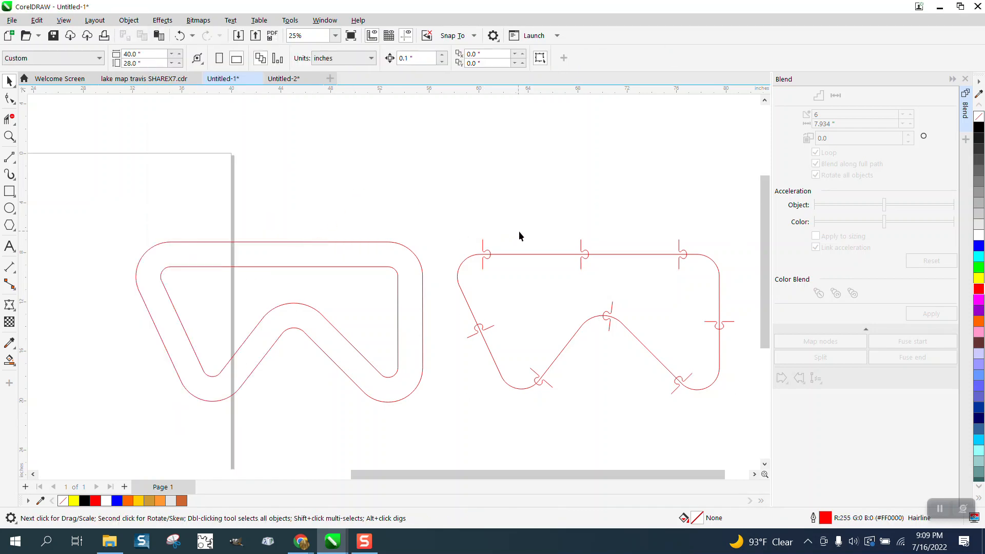
{"action": "left_click", "coordinate": [537, 255]}
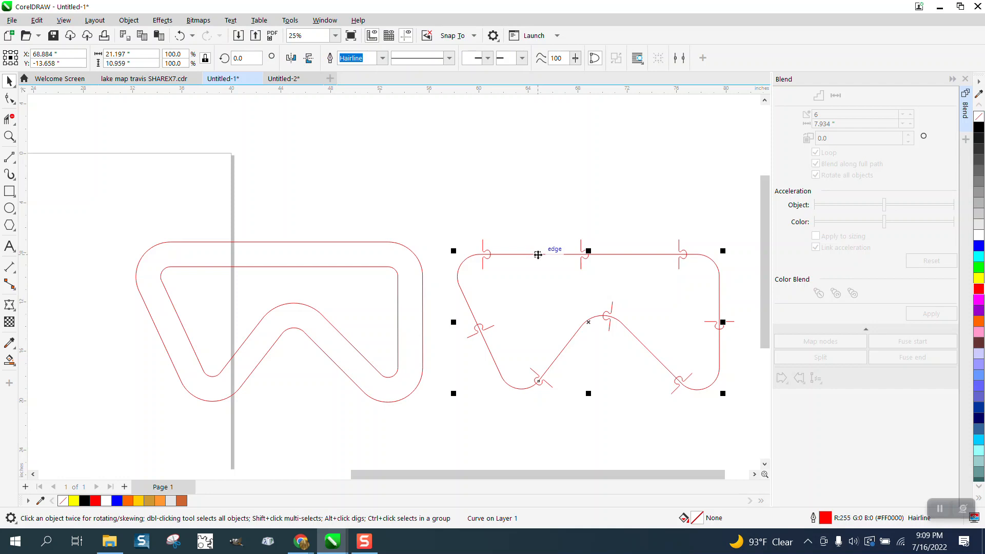
{"action": "key", "text": "Left"}
{"action": "key", "text": "Right"}
Step: Set the nudge distance to 25 inches and nudge the centre path left once, between the two track outlines
{"action": "left_click", "coordinate": [507, 206]}
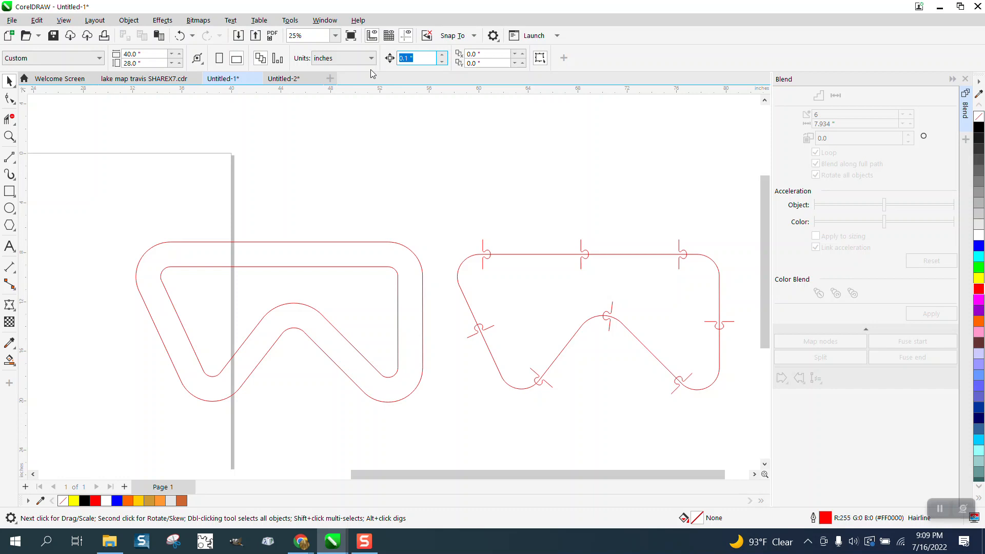
{"action": "type", "text": "25"}
{"action": "left_click", "coordinate": [530, 254]}
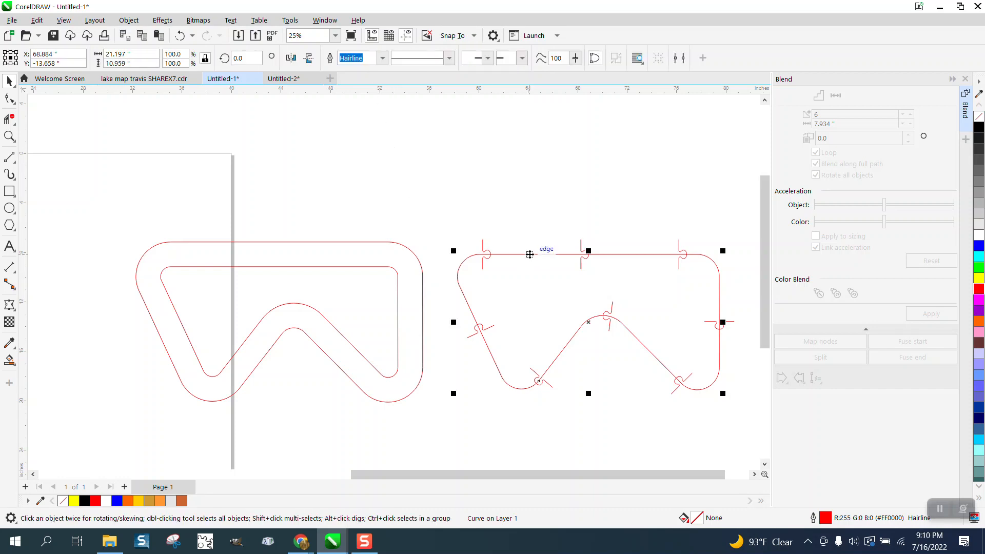
{"action": "key", "text": "Left"}
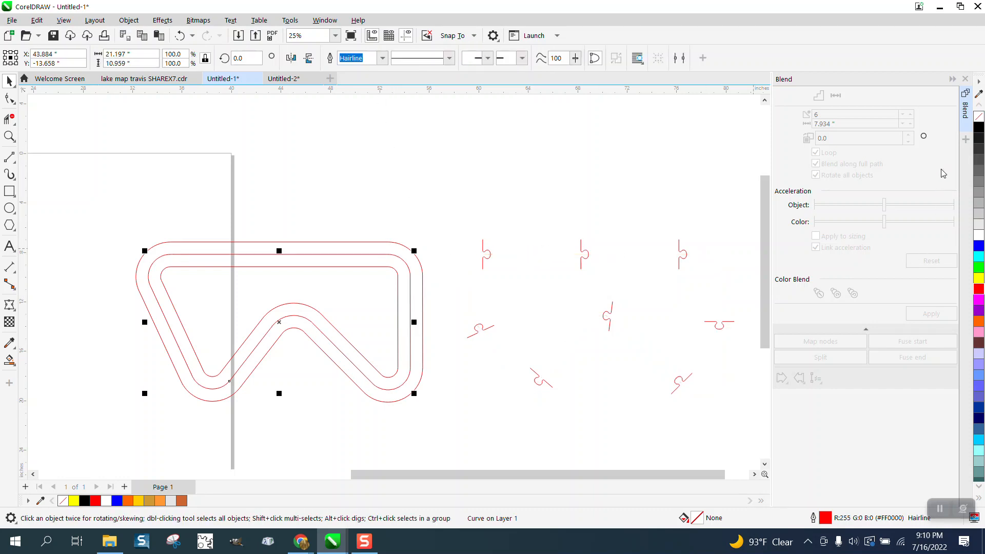
Step: Colour the centre path's outline black, and nudge all connectors except the far-right one 25 inches left onto the track
{"action": "right_click", "coordinate": [978, 128]}
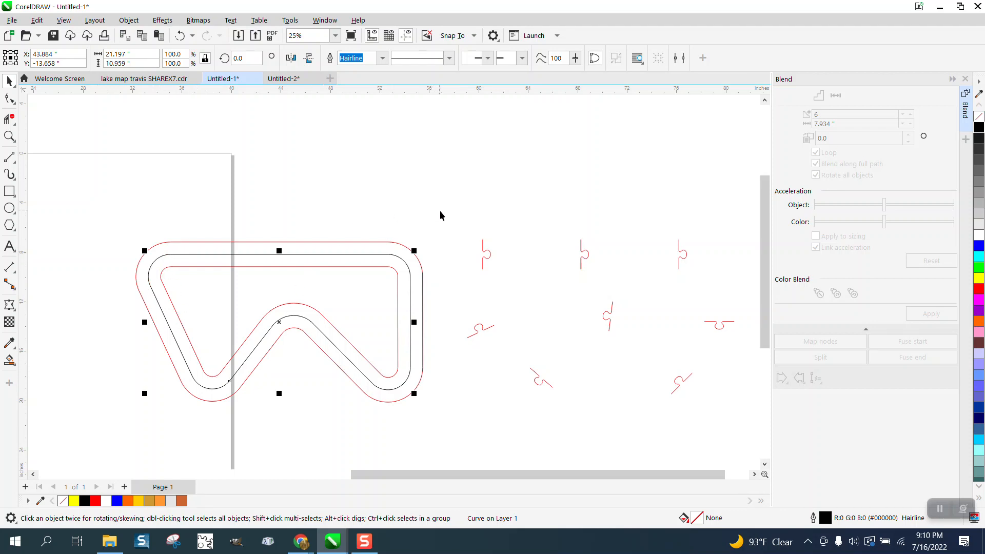
{"action": "left_click_drag", "start_coordinate": [440, 216], "coordinate": [724, 402]}
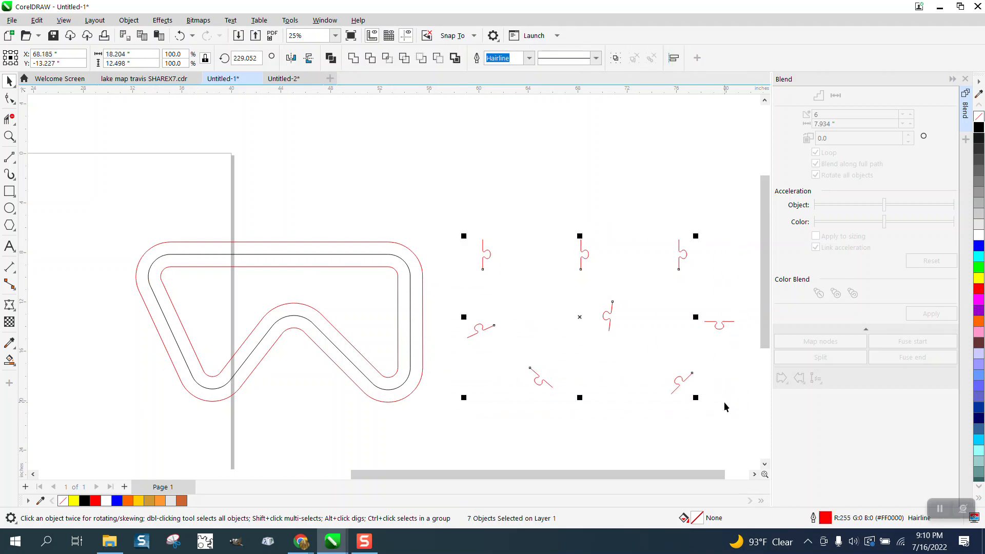
{"action": "key", "text": "Left"}
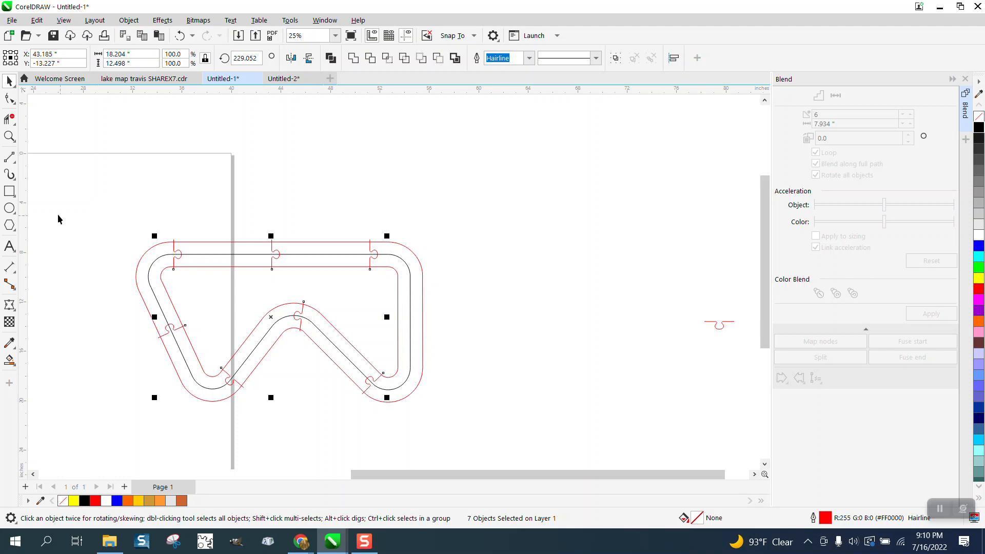
Step: Examine up close how the connectors cross the track outlines along the straight edge and at the inner bend
{"action": "left_click", "coordinate": [10, 136]}
{"action": "left_click_drag", "start_coordinate": [250, 231], "coordinate": [335, 287]}
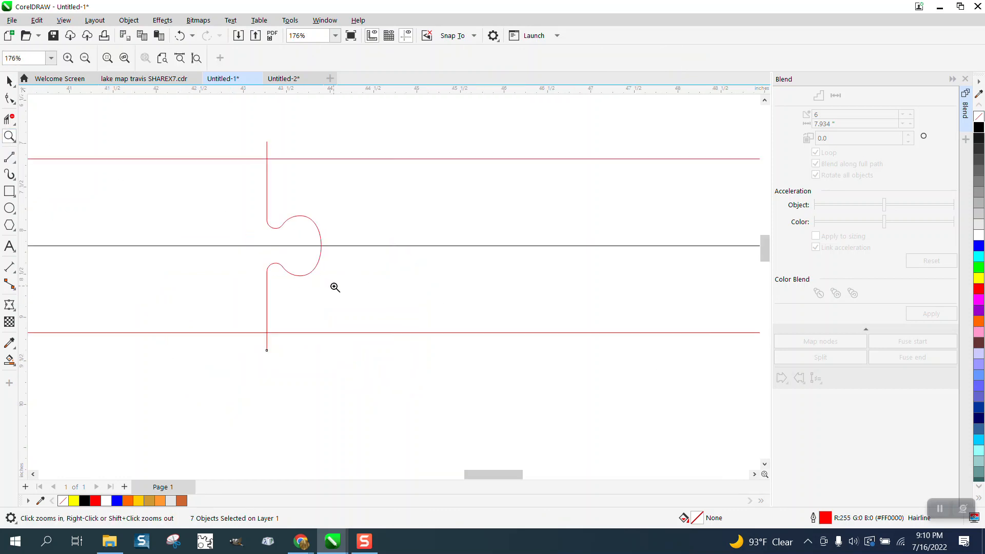
{"action": "scroll", "coordinate": [335, 288], "scroll_direction": "down", "scroll_amount": 4}
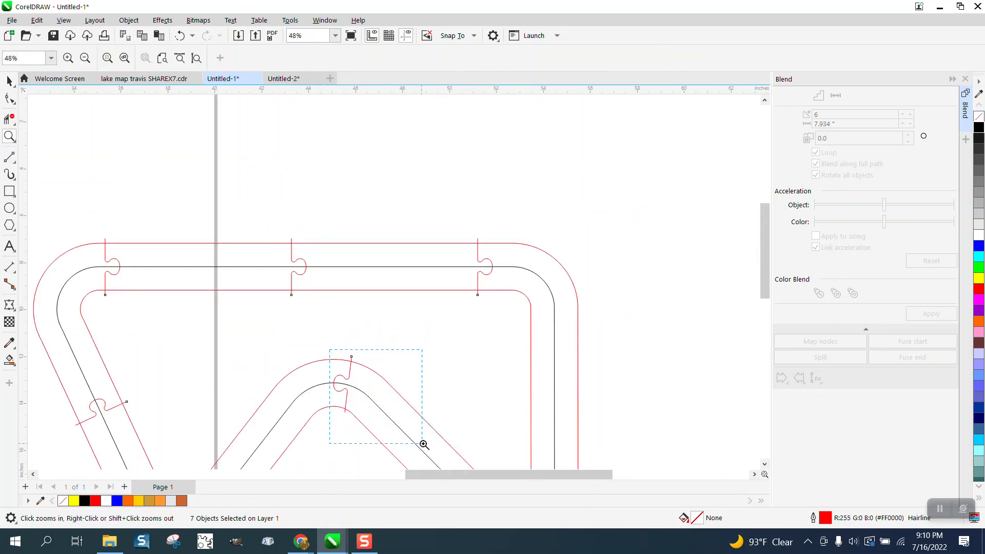
{"action": "left_click_drag", "start_coordinate": [330, 350], "coordinate": [423, 445]}
{"action": "scroll", "coordinate": [302, 329], "scroll_direction": "down", "scroll_amount": 3}
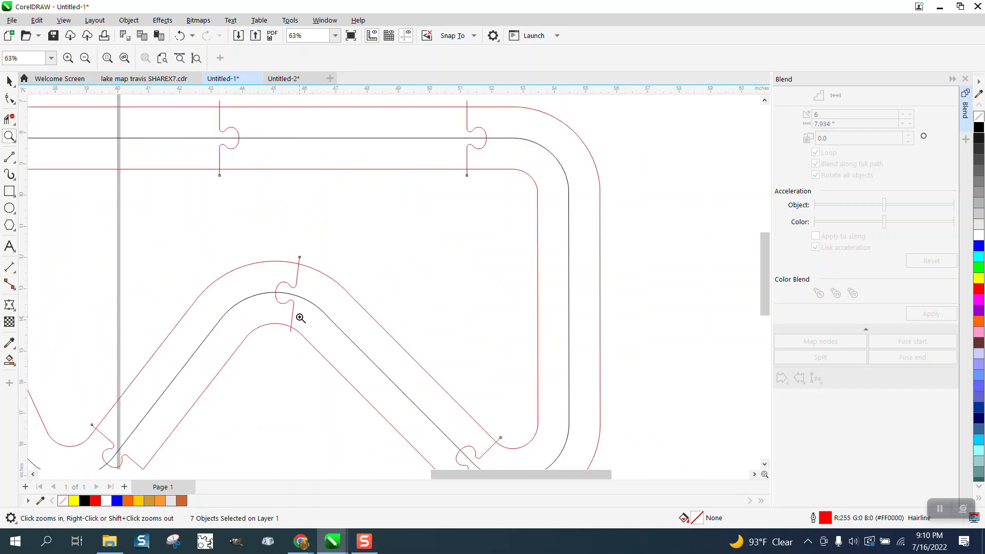
{"action": "scroll", "coordinate": [300, 319], "scroll_direction": "down", "scroll_amount": 3}
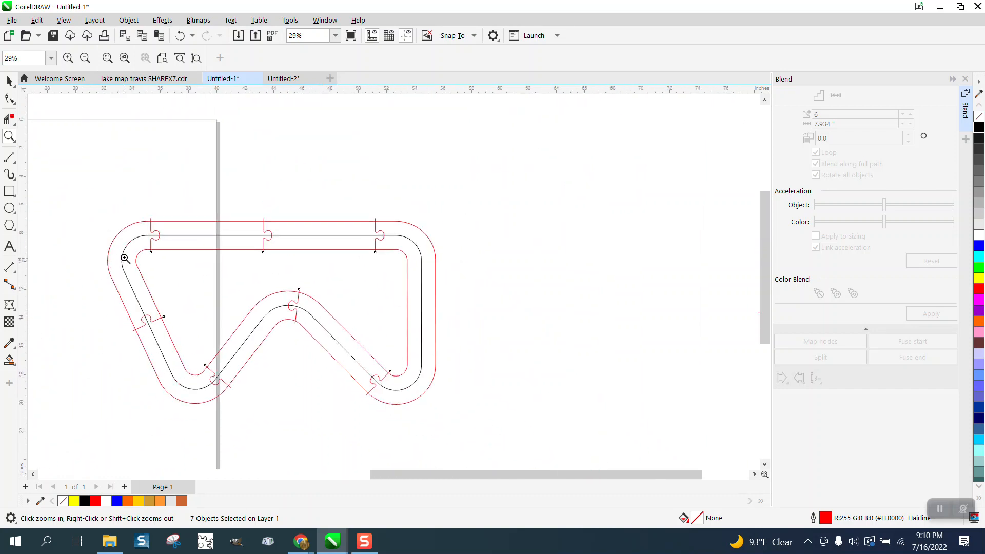
{"action": "left_click_drag", "start_coordinate": [141, 216], "coordinate": [171, 248]}
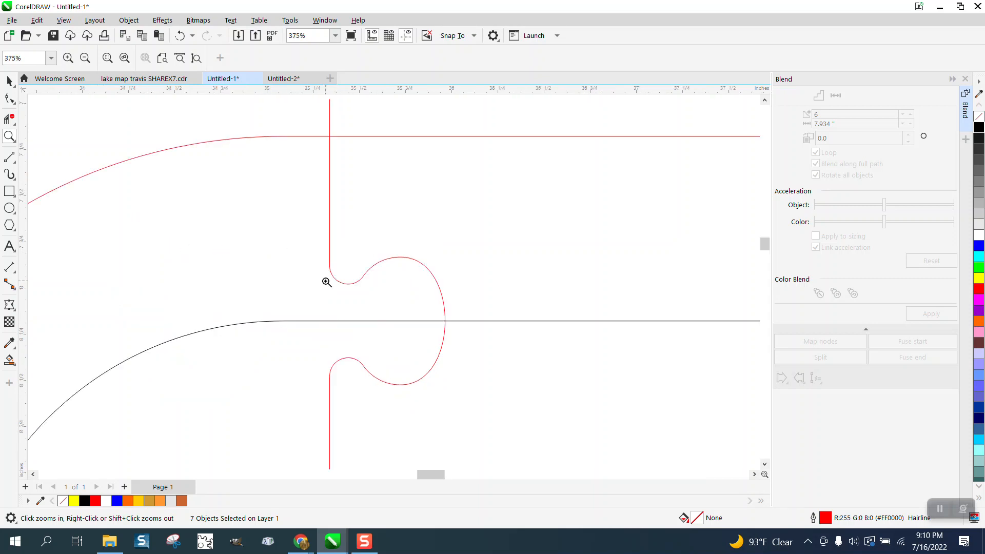
Step: Trim the overhanging ends of the three connectors across the long straight with Virtual Segment Delete, flush with both track outlines
{"action": "scroll", "coordinate": [326, 280], "scroll_direction": "down", "scroll_amount": 2}
{"action": "left_click", "coordinate": [9, 119]}
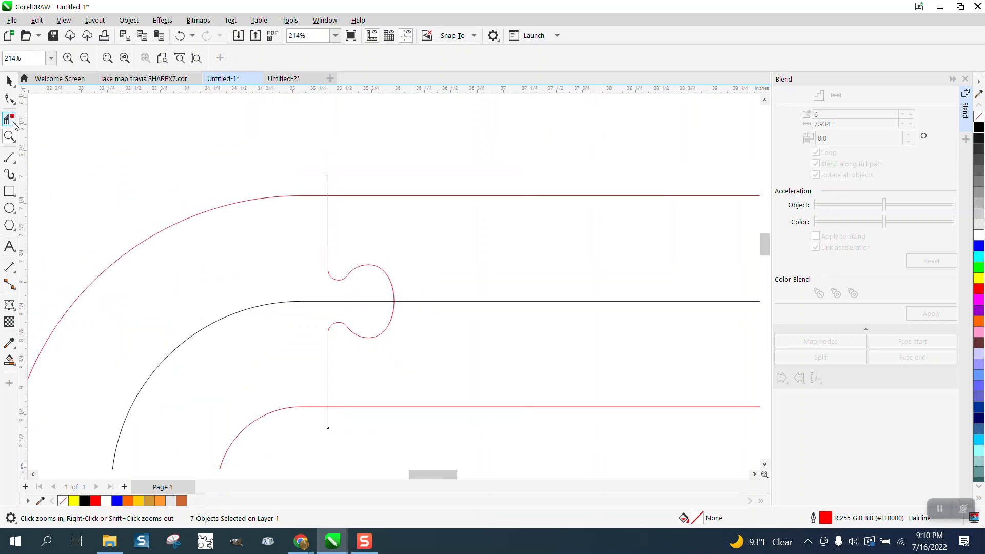
{"action": "left_click", "coordinate": [327, 182]}
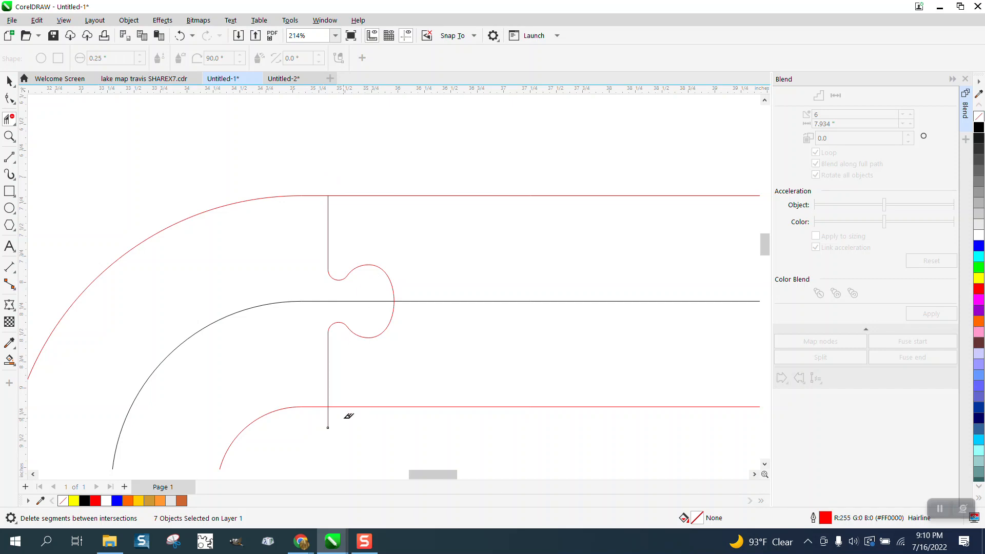
{"action": "left_click", "coordinate": [328, 418]}
{"action": "scroll", "coordinate": [234, 345], "scroll_direction": "down", "scroll_amount": 1}
{"action": "scroll", "coordinate": [188, 310], "scroll_direction": "down", "scroll_amount": 3}
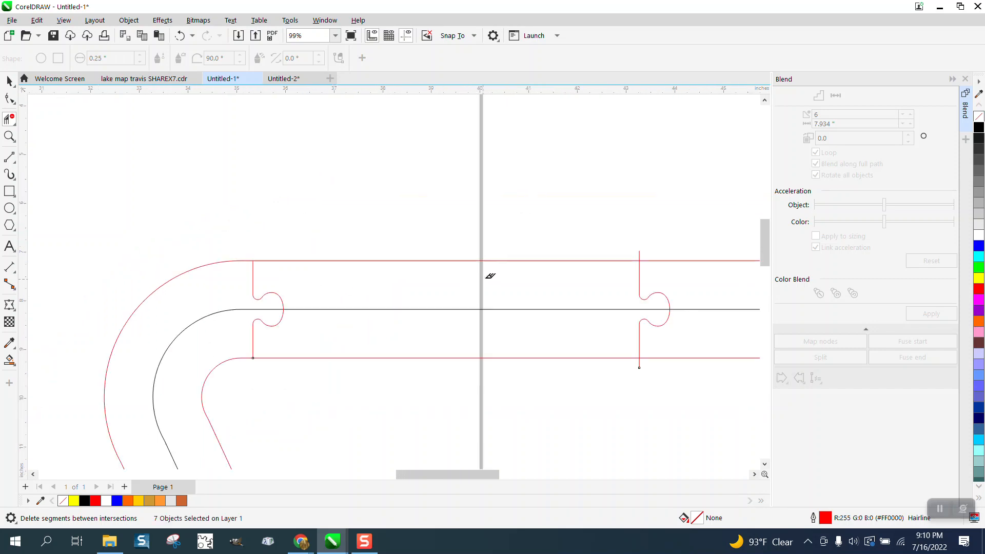
{"action": "left_click", "coordinate": [638, 251]}
{"action": "left_click", "coordinate": [640, 362]}
{"action": "scroll", "coordinate": [478, 338], "scroll_direction": "down", "scroll_amount": 3}
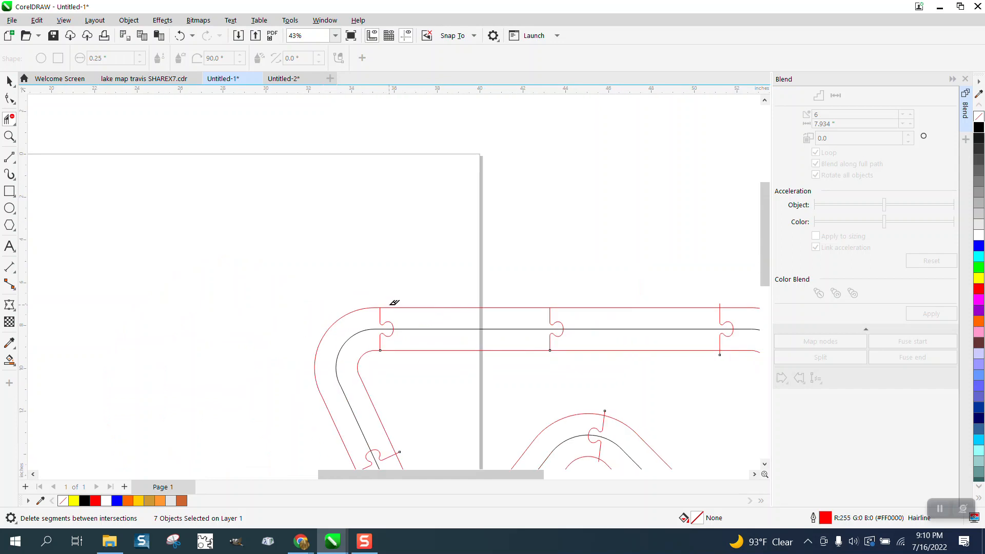
{"action": "left_click", "coordinate": [721, 302]}
{"action": "left_click", "coordinate": [720, 353]}
{"action": "scroll", "coordinate": [558, 245], "scroll_direction": "down", "scroll_amount": 2}
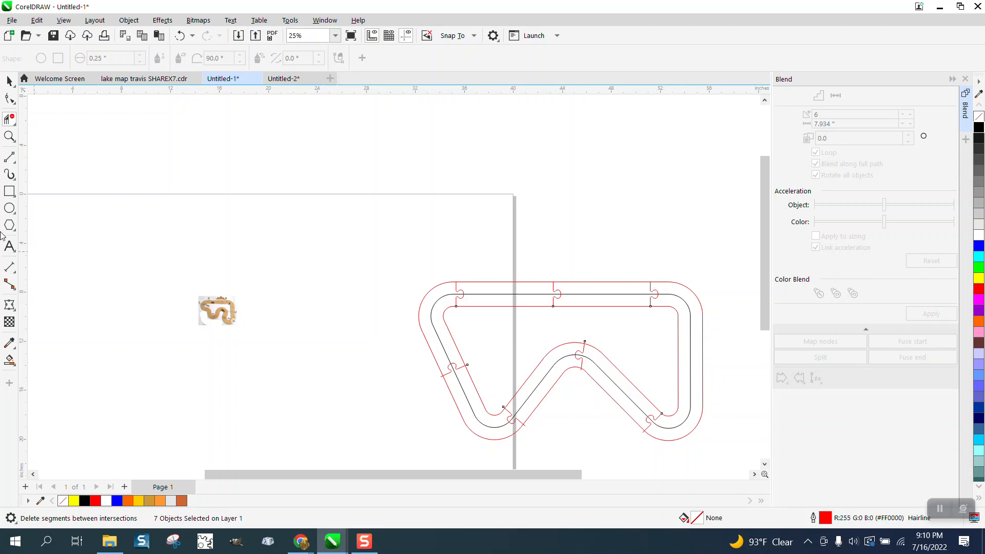
{"action": "left_click_drag", "start_coordinate": [525, 327], "coordinate": [696, 458]}
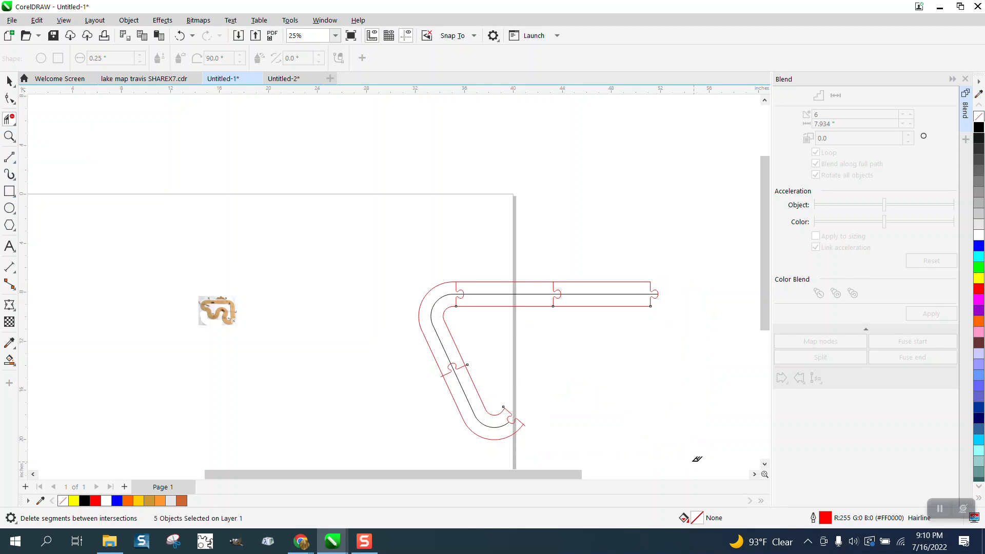
{"action": "left_click", "coordinate": [179, 36]}
Step: Trim the overhanging ends of the three connectors along the track's lower zigzag side, flush with both outlines
{"action": "left_click", "coordinate": [11, 140]}
{"action": "left_click_drag", "start_coordinate": [556, 339], "coordinate": [754, 477]}
{"action": "left_click", "coordinate": [8, 119]}
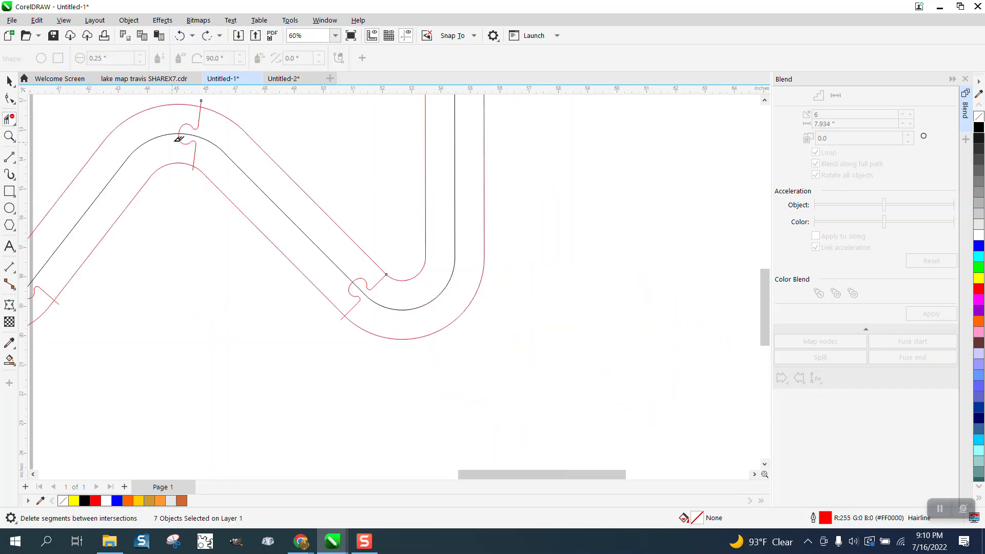
{"action": "left_click", "coordinate": [199, 103]}
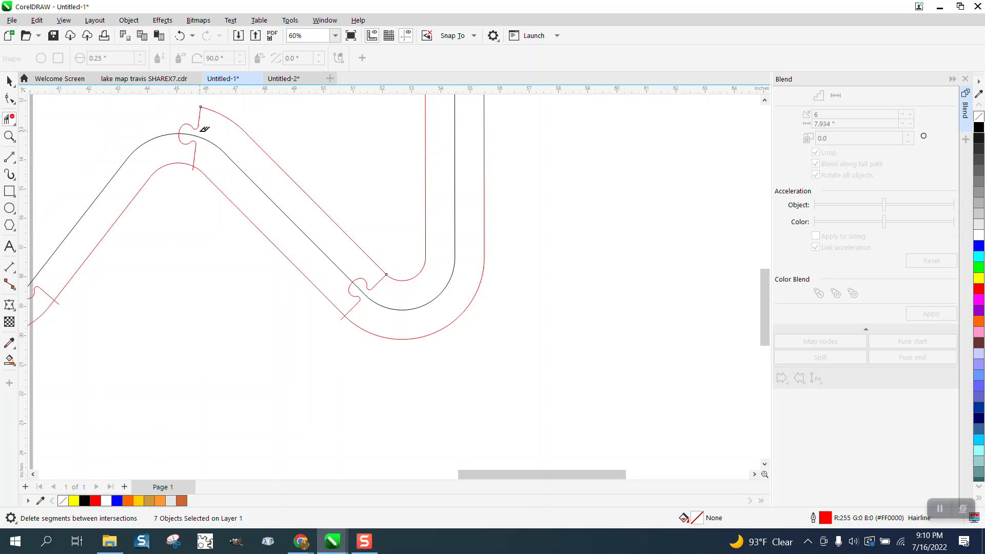
{"action": "left_click", "coordinate": [180, 36]}
{"action": "left_click", "coordinate": [201, 99]}
{"action": "left_click", "coordinate": [343, 318]}
{"action": "scroll", "coordinate": [358, 326], "scroll_direction": "down", "scroll_amount": 1}
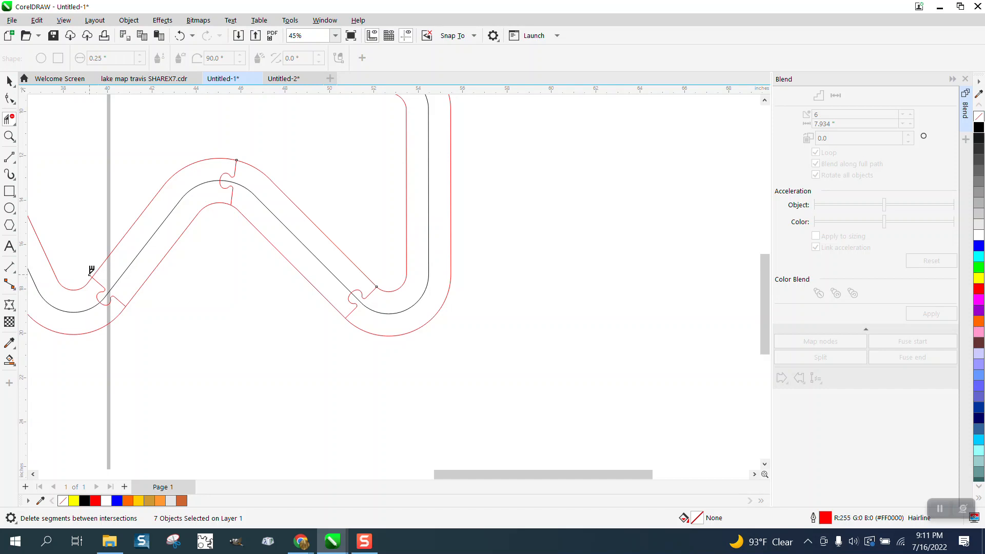
{"action": "scroll", "coordinate": [187, 270], "scroll_direction": "down", "scroll_amount": 2}
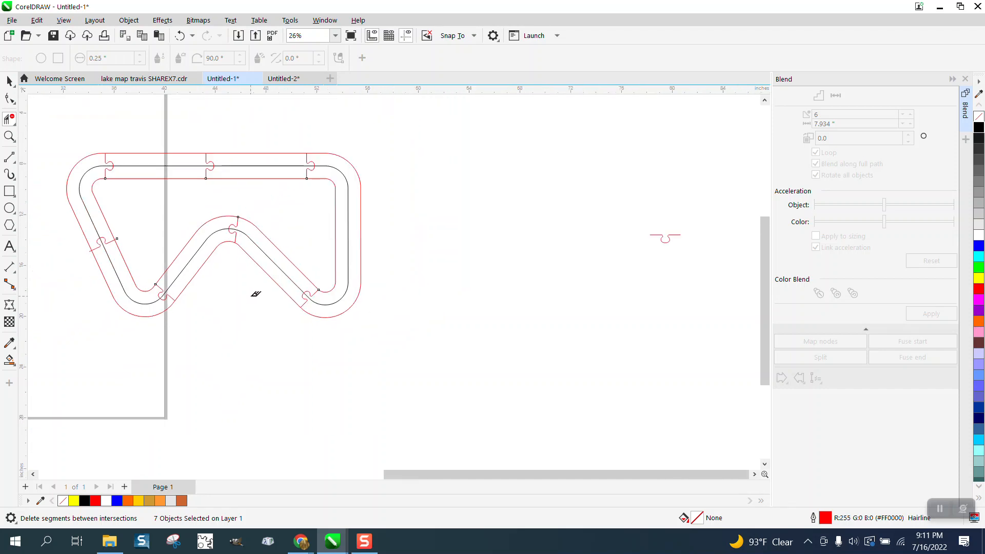
Step: Trim both overhanging ends of the connector on the slanted left side, flush with the track outlines
{"action": "left_click", "coordinate": [9, 135]}
{"action": "left_click_drag", "start_coordinate": [66, 195], "coordinate": [156, 254]}
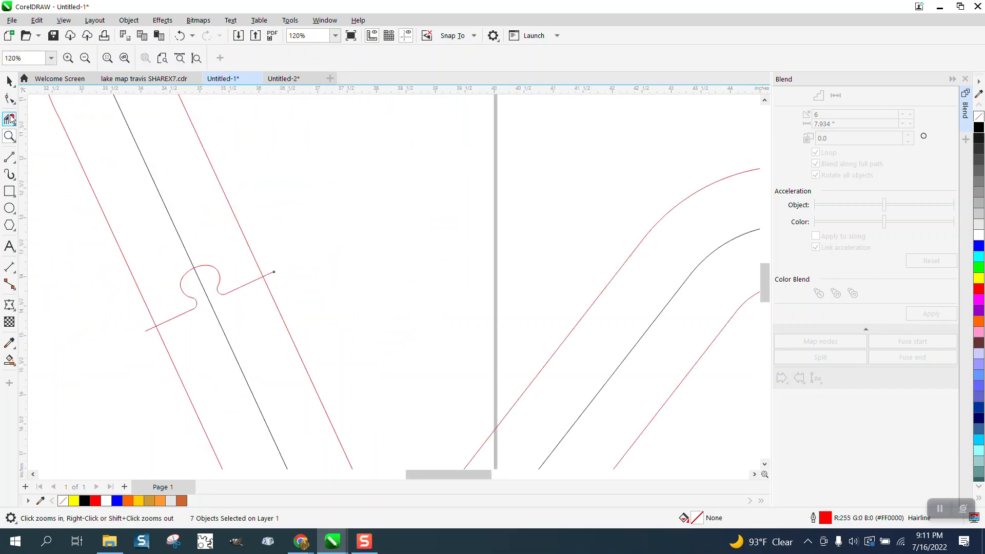
{"action": "left_click", "coordinate": [10, 119]}
{"action": "left_click", "coordinate": [269, 274]}
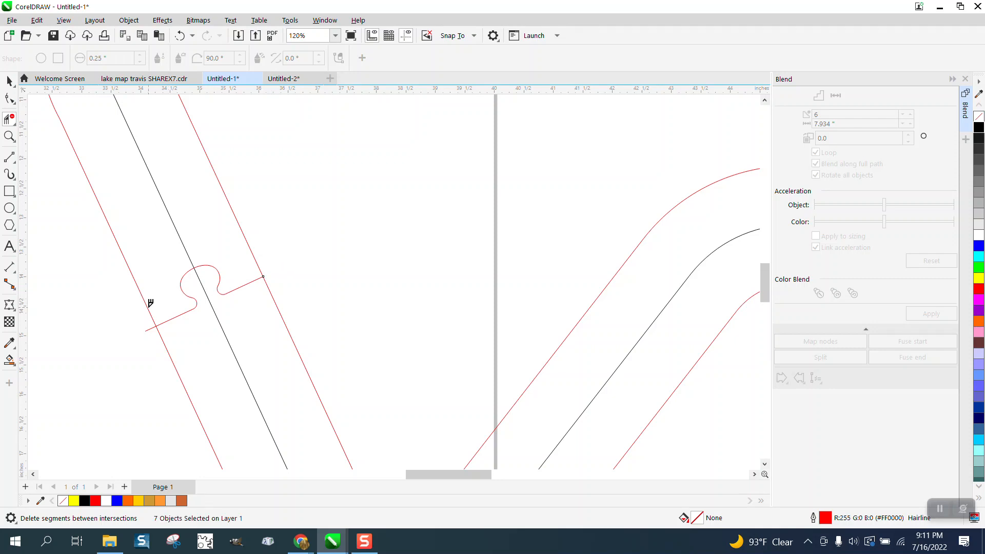
{"action": "scroll", "coordinate": [359, 301], "scroll_direction": "down", "scroll_amount": 3}
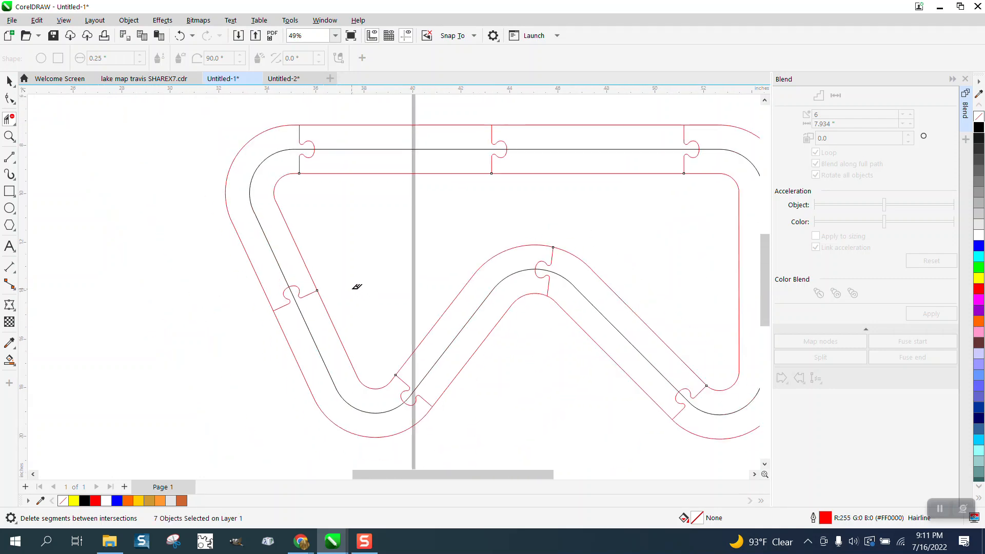
{"action": "scroll", "coordinate": [310, 221], "scroll_direction": "down", "scroll_amount": 1}
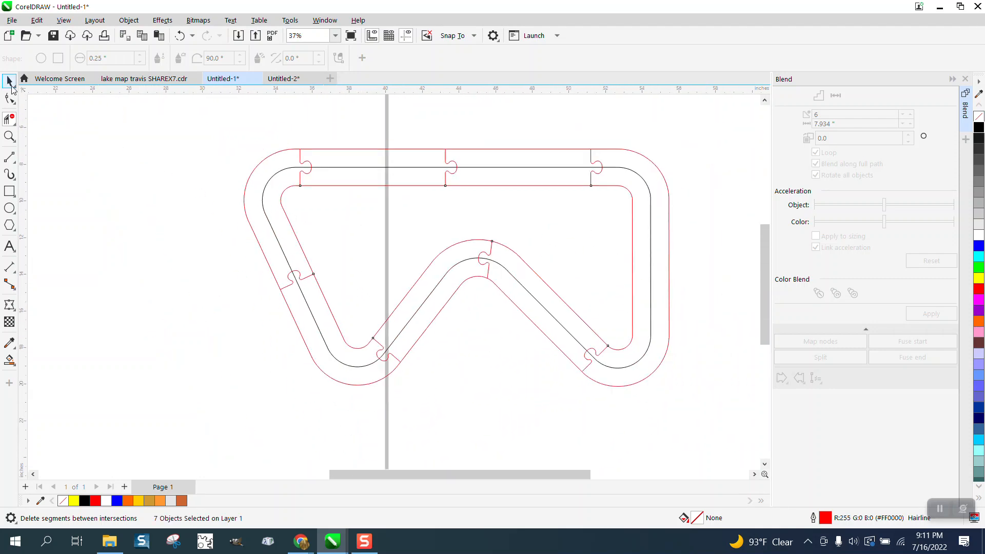
Step: Add the text x beyond the track's upper-left corner, sized to about 67 pt
{"action": "left_click", "coordinate": [10, 80]}
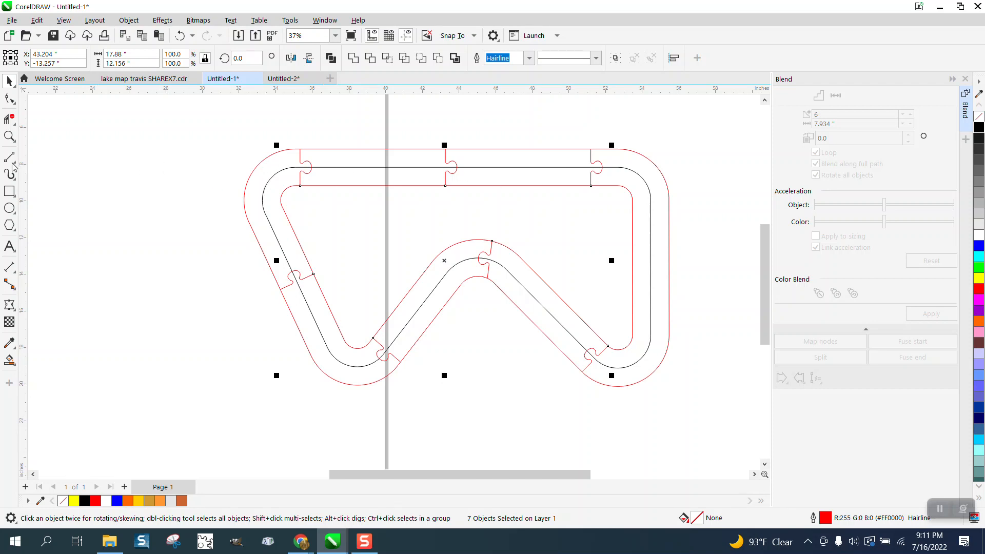
{"action": "left_click", "coordinate": [10, 247]}
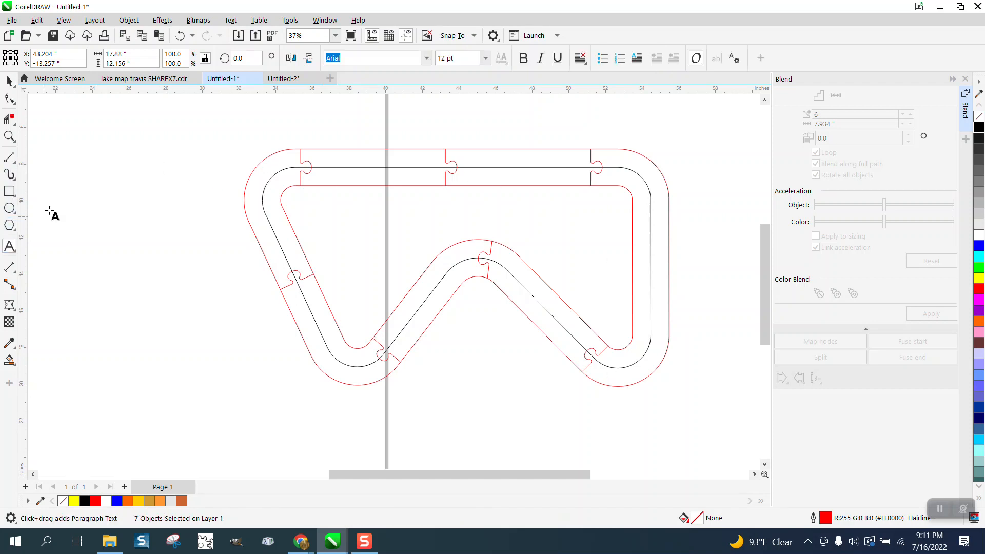
{"action": "left_click", "coordinate": [222, 125]}
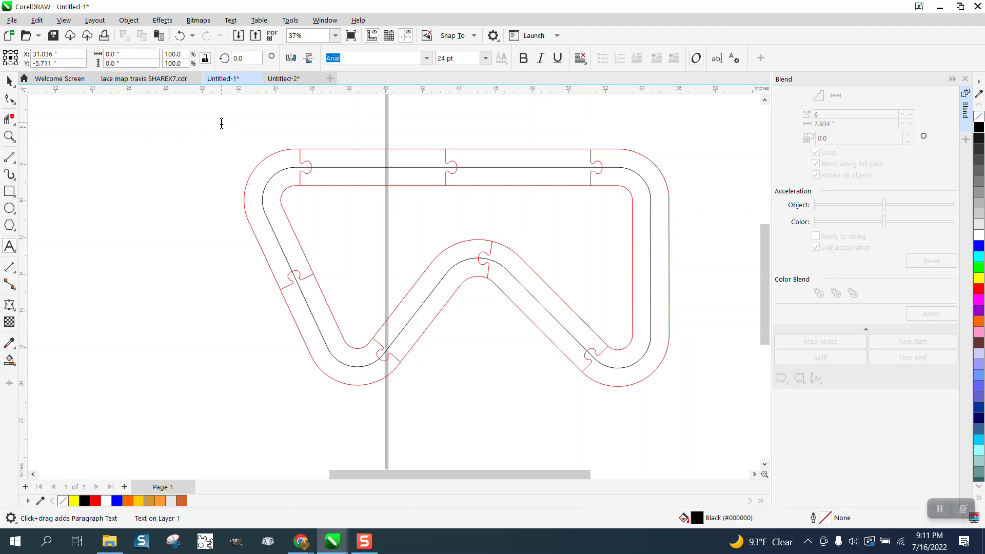
{"action": "type", "text": "X"}
{"action": "key", "text": "ctrl+space"}
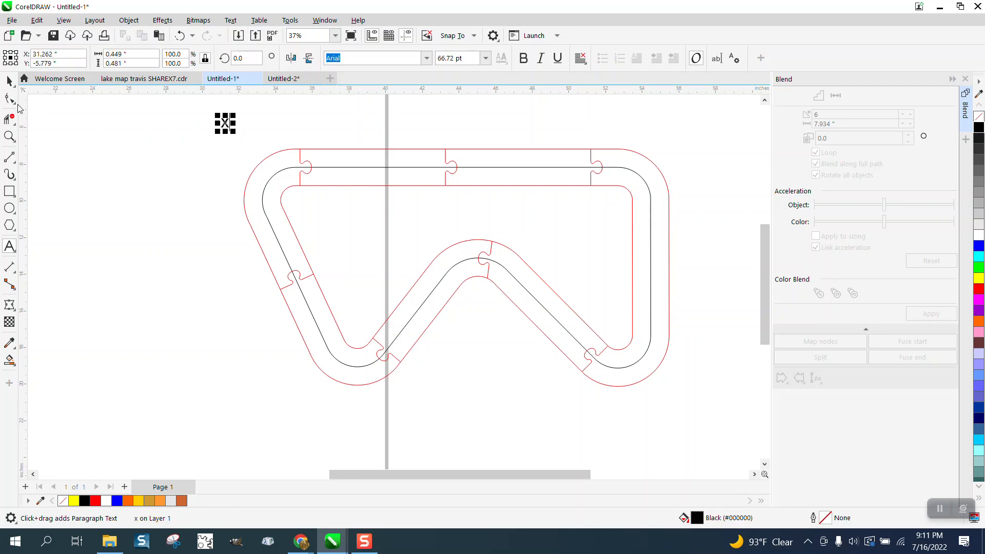
Step: Place one x on each side of the middle connector on the long straight as matching marks, and clear the selection
{"action": "left_click_drag", "start_coordinate": [223, 123], "coordinate": [463, 157]}
{"action": "left_click", "coordinate": [181, 36]}
{"action": "left_click_drag", "start_coordinate": [412, 124], "coordinate": [433, 158]}
{"action": "left_click", "coordinate": [461, 163], "text": "shift"}
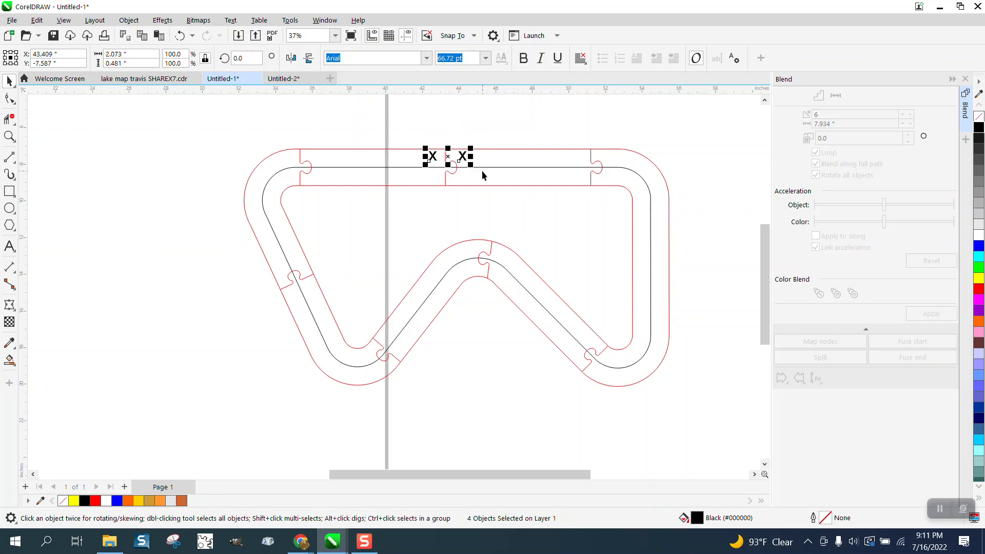
{"action": "left_click", "coordinate": [483, 119]}
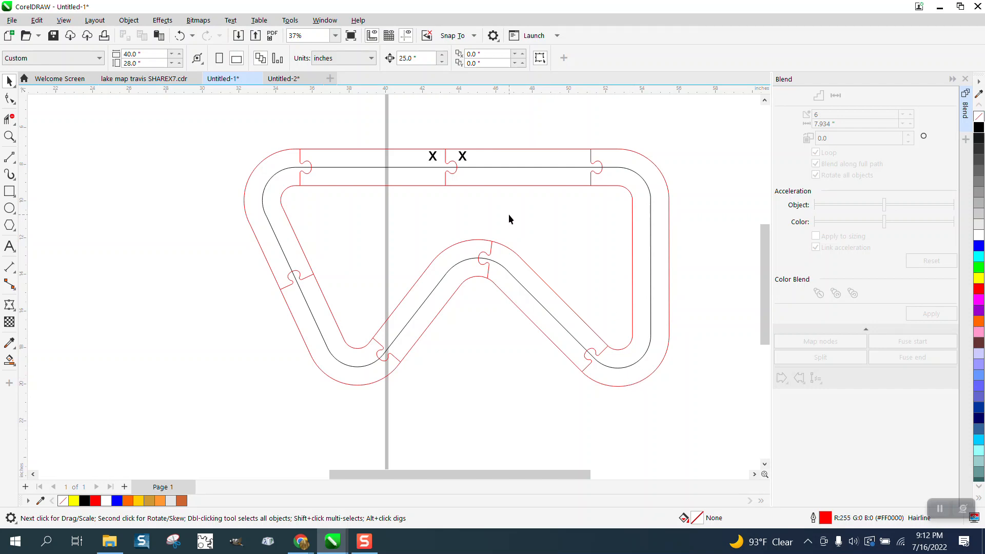
Step: Measure the whole track's overall size and the width across its long straight, deleting the temporary dimension line
{"action": "scroll", "coordinate": [493, 205], "scroll_direction": "down", "scroll_amount": 1}
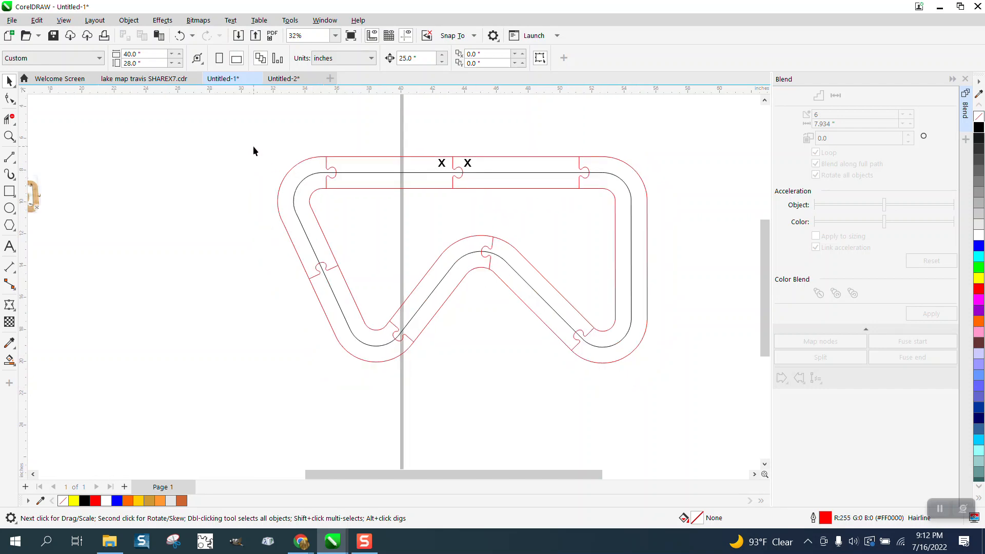
{"action": "left_click_drag", "start_coordinate": [690, 372], "coordinate": [693, 376]}
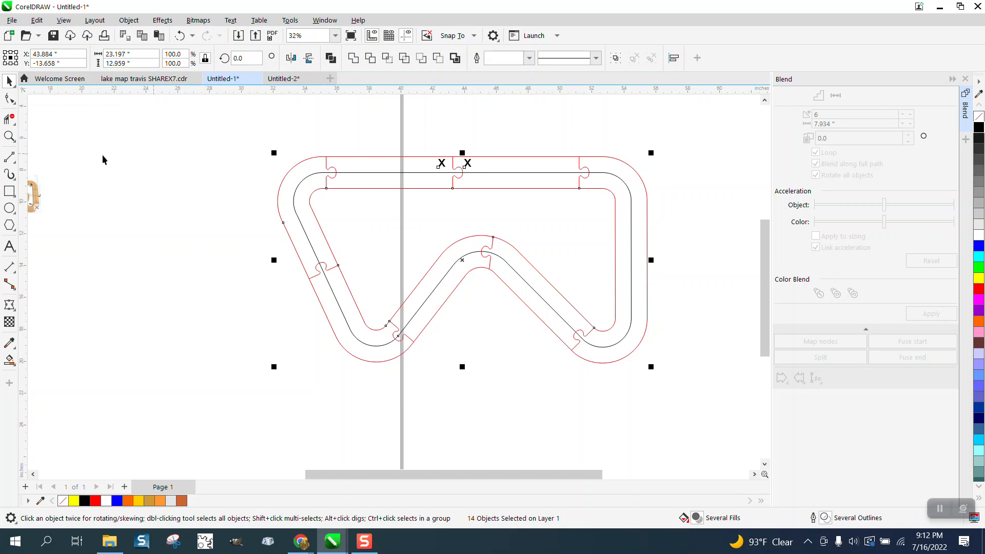
{"action": "left_click", "coordinate": [16, 273]}
{"action": "left_click", "coordinate": [77, 265]}
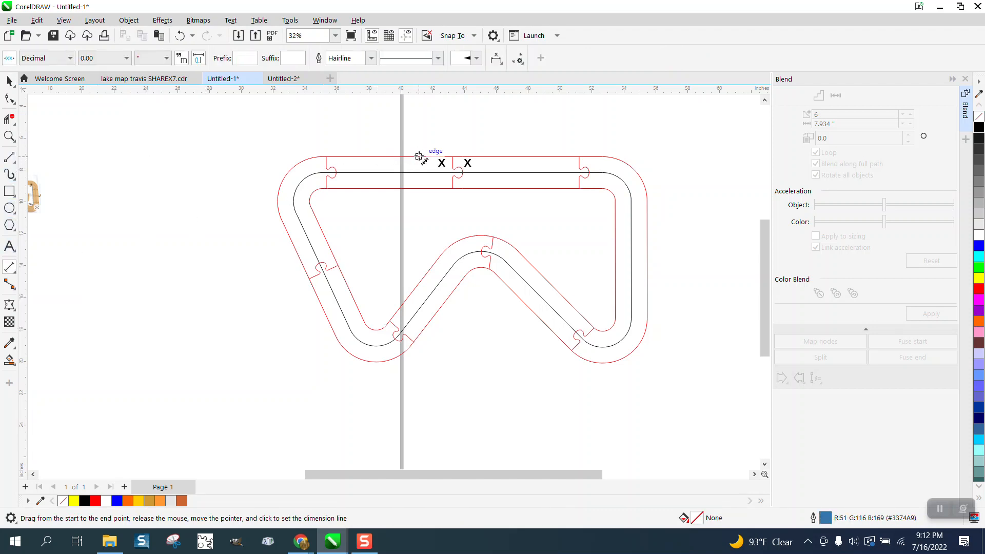
{"action": "left_click_drag", "start_coordinate": [420, 156], "coordinate": [420, 187]}
{"action": "left_click", "coordinate": [389, 186]}
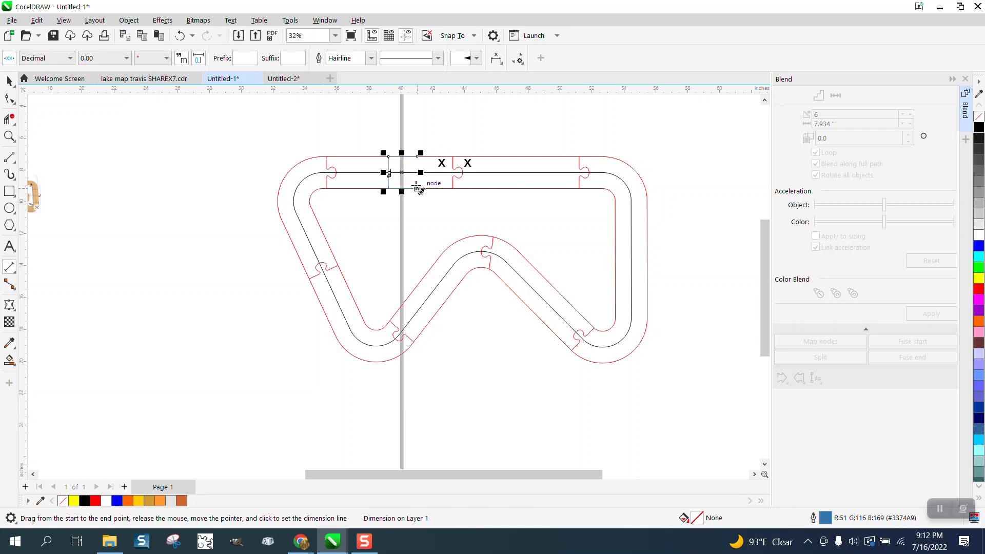
{"action": "key", "text": "Delete"}
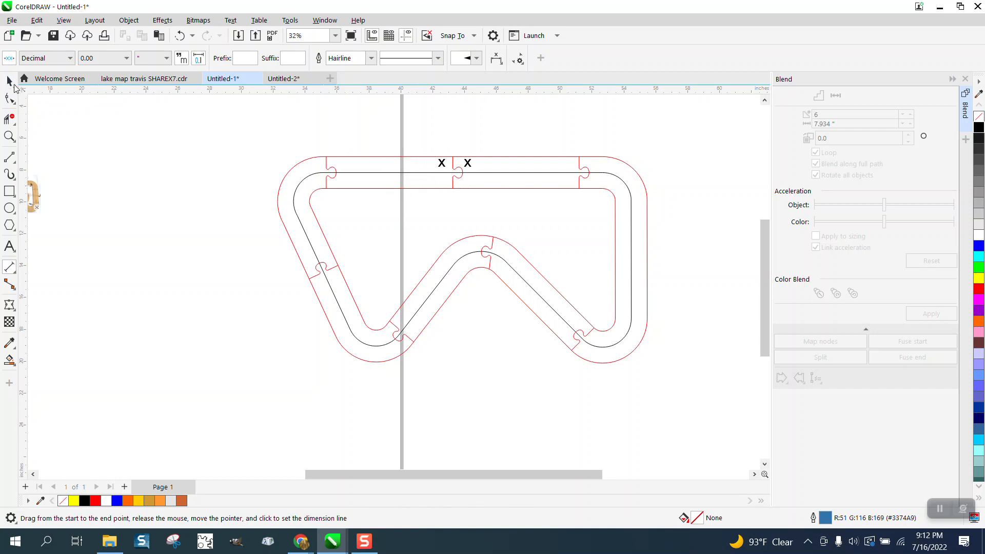
{"action": "left_click", "coordinate": [10, 81]}
Step: Examine the joint markings on the wooden track reference photo up close and compare them with the drawn track
{"action": "scroll", "coordinate": [330, 119], "scroll_direction": "down", "scroll_amount": 3}
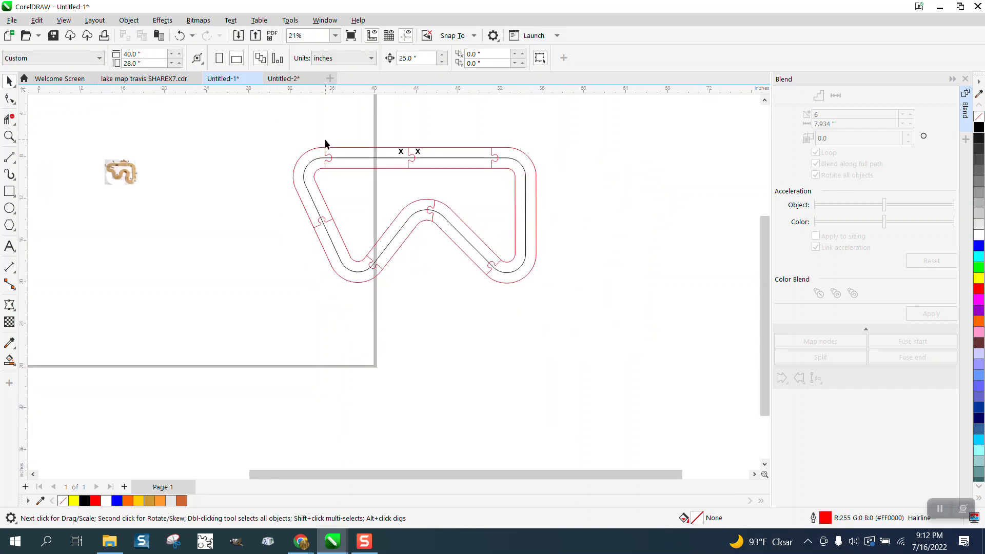
{"action": "left_click", "coordinate": [9, 136]}
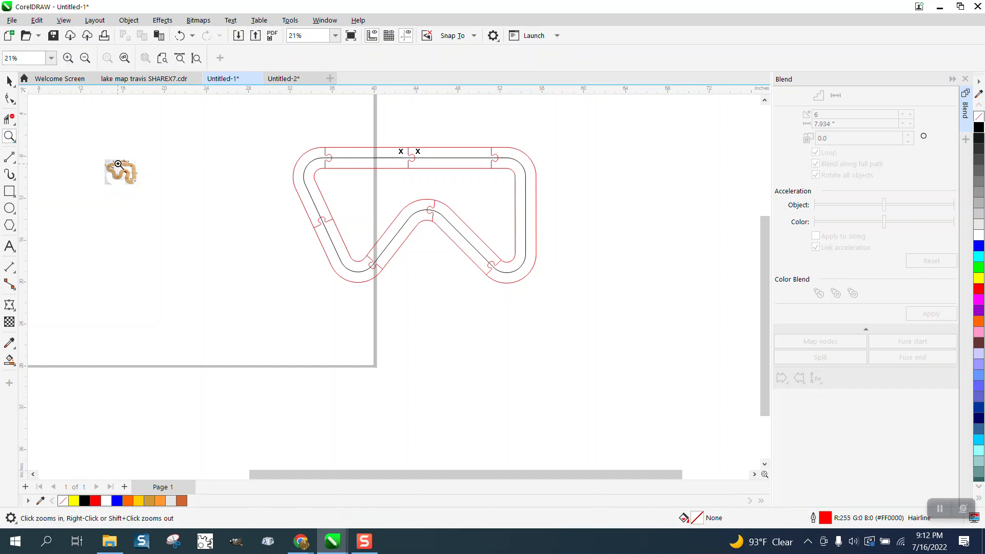
{"action": "left_click_drag", "start_coordinate": [95, 155], "coordinate": [189, 206]}
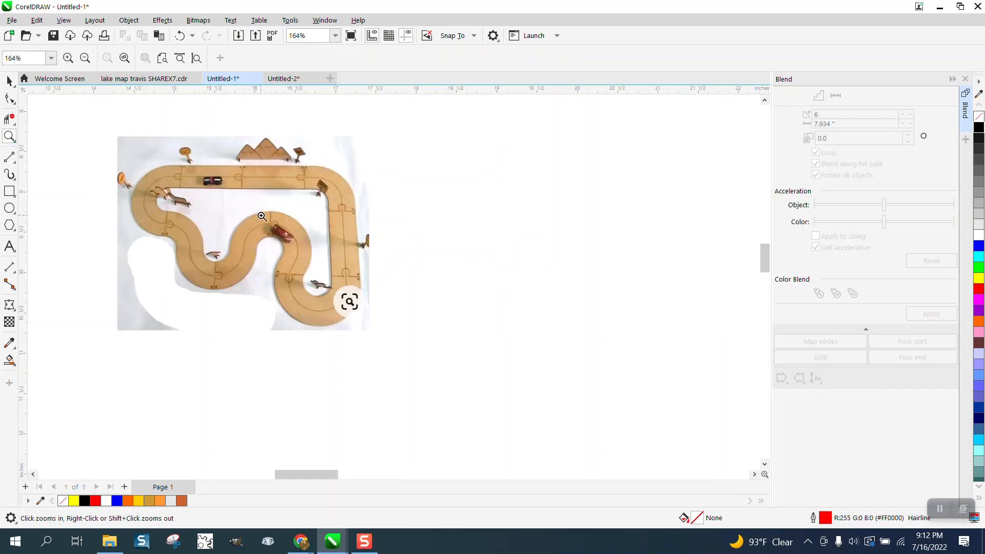
{"action": "scroll", "coordinate": [252, 211], "scroll_direction": "down", "scroll_amount": 1}
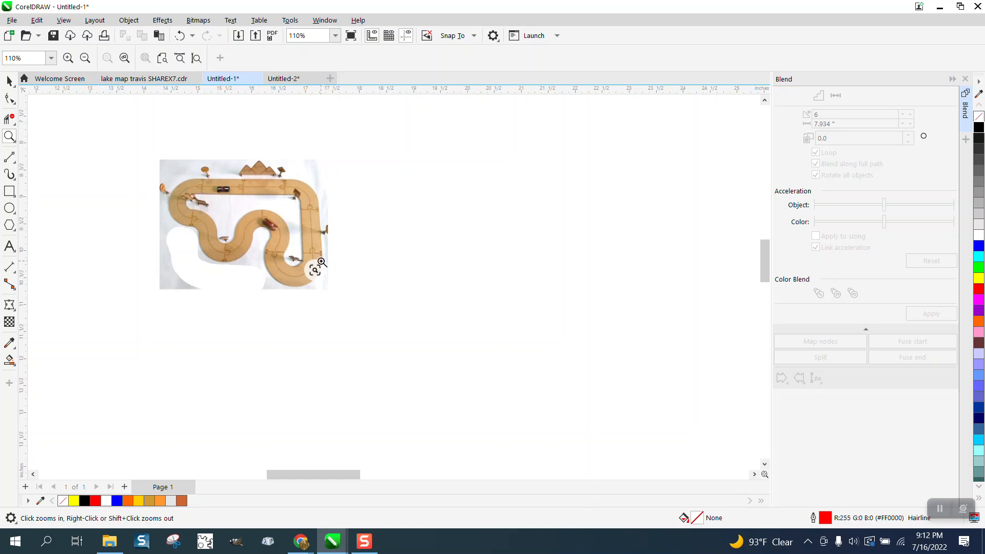
{"action": "left_click_drag", "start_coordinate": [282, 172], "coordinate": [356, 272]}
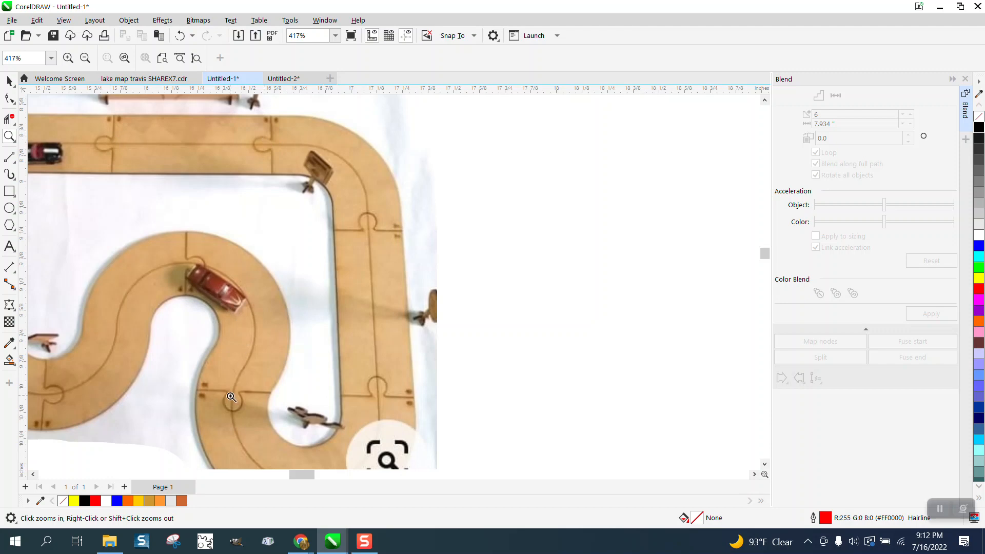
{"action": "scroll", "coordinate": [181, 210], "scroll_direction": "down", "scroll_amount": 1}
{"action": "scroll", "coordinate": [182, 211], "scroll_direction": "down", "scroll_amount": 8}
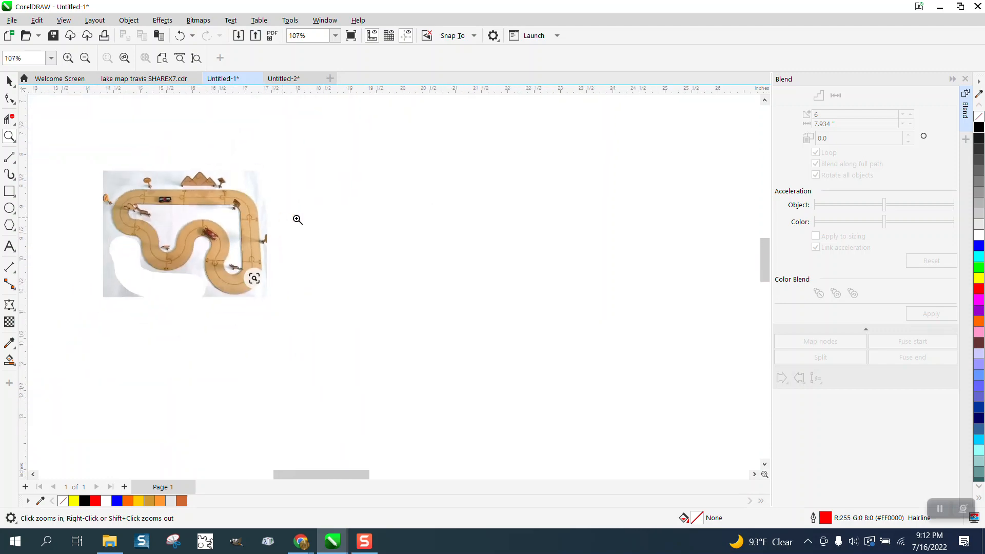
{"action": "left_click_drag", "start_coordinate": [547, 199], "coordinate": [693, 329]}
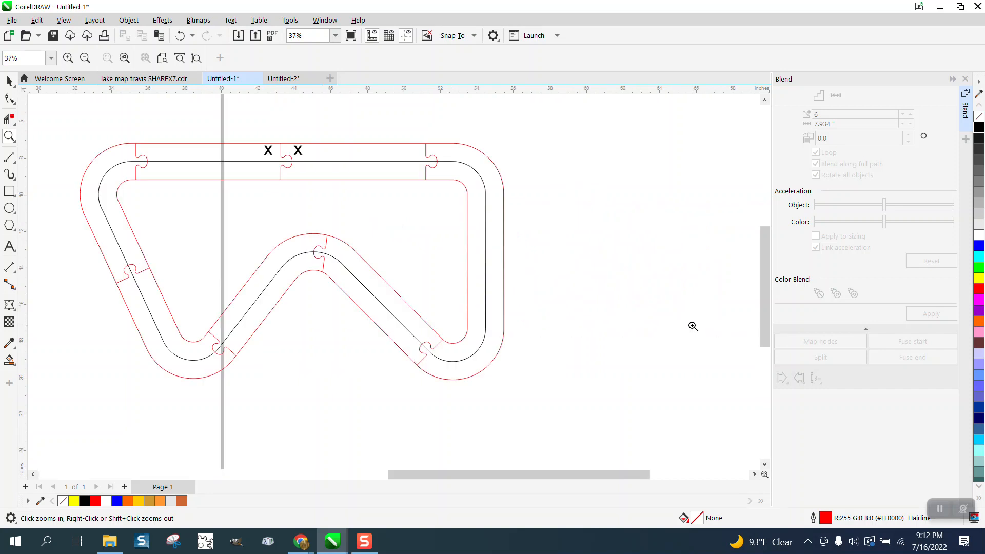